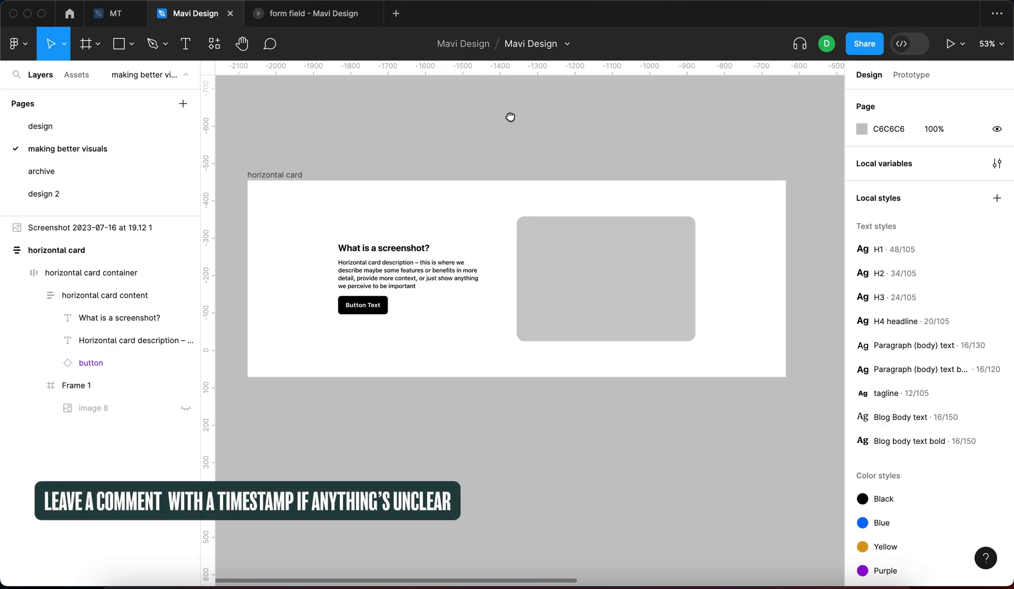
- Move the Wikipedia screenshot beneath the horizontal card and scale it down proportionally to about 558 × 292
scroll(512, 183, "down", 4)
left_click_drag(629, 334, 550, 296)
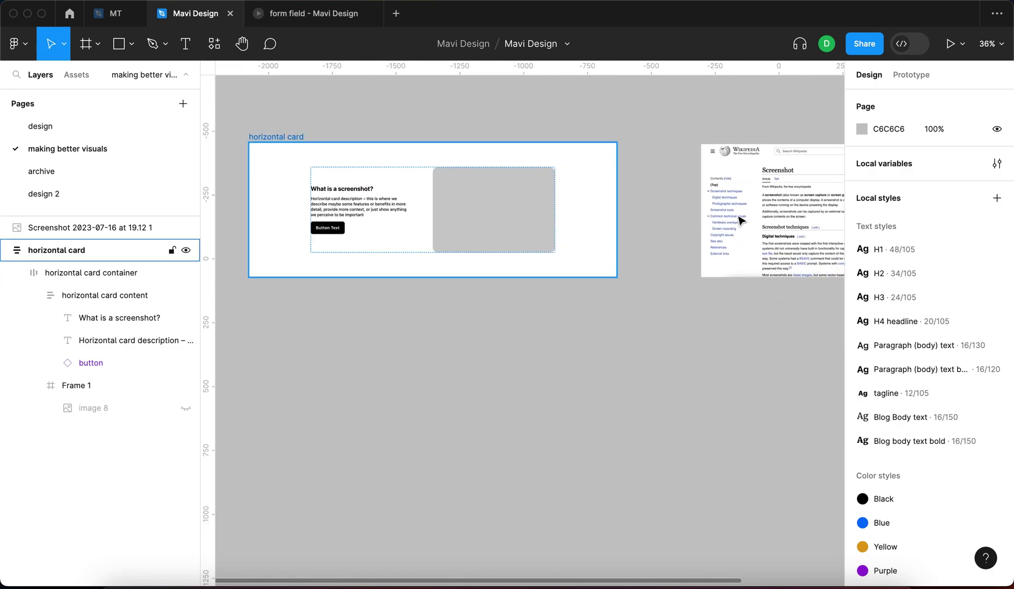
left_click_drag(750, 208, 496, 373)
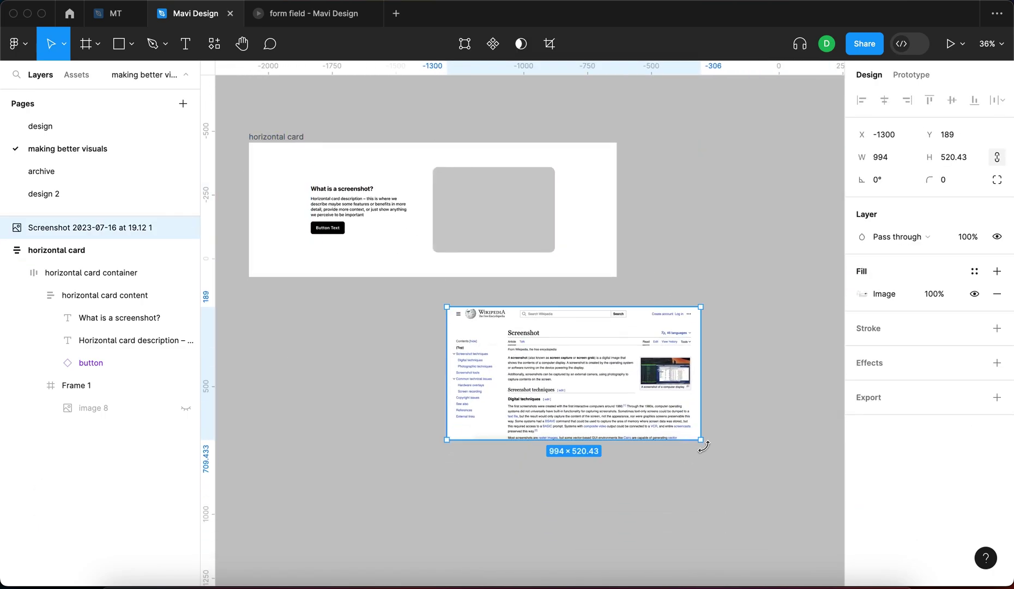
key("k")
left_click_drag(703, 428, 590, 417)
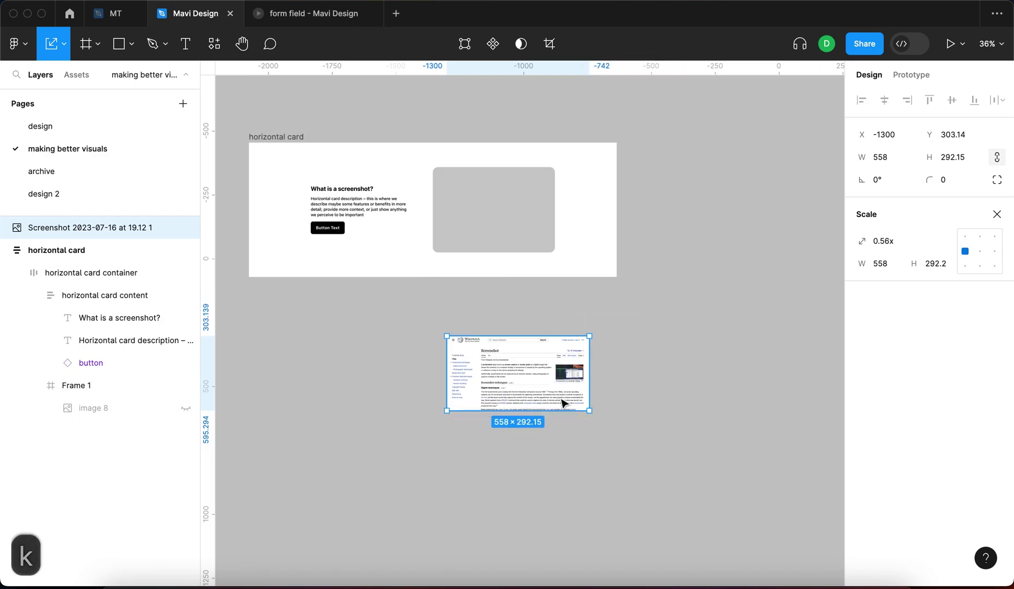
left_click_drag(542, 384, 511, 353)
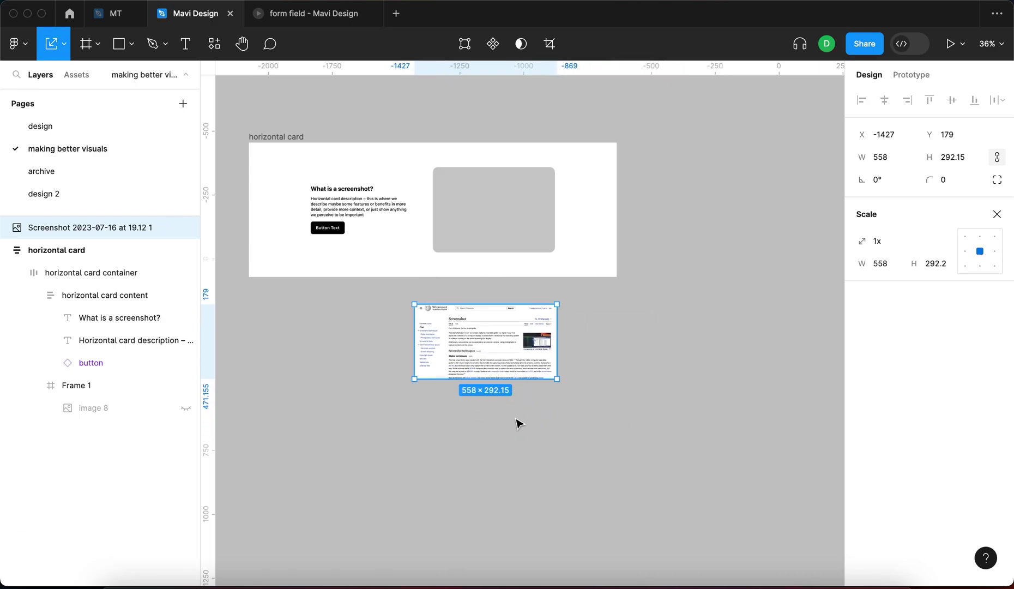
- Shift the Wikipedia screenshot sideways so that it sits beneath the card's gray image placeholder, at about X -1332, Y 176
left_click(516, 421)
left_click(343, 193)
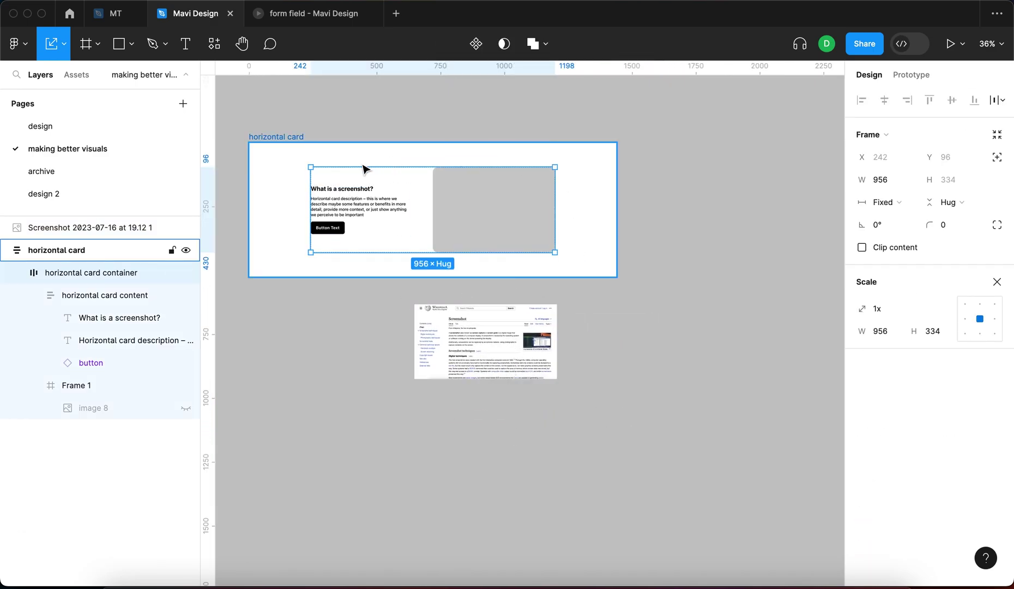
scroll(357, 166, "up", 5)
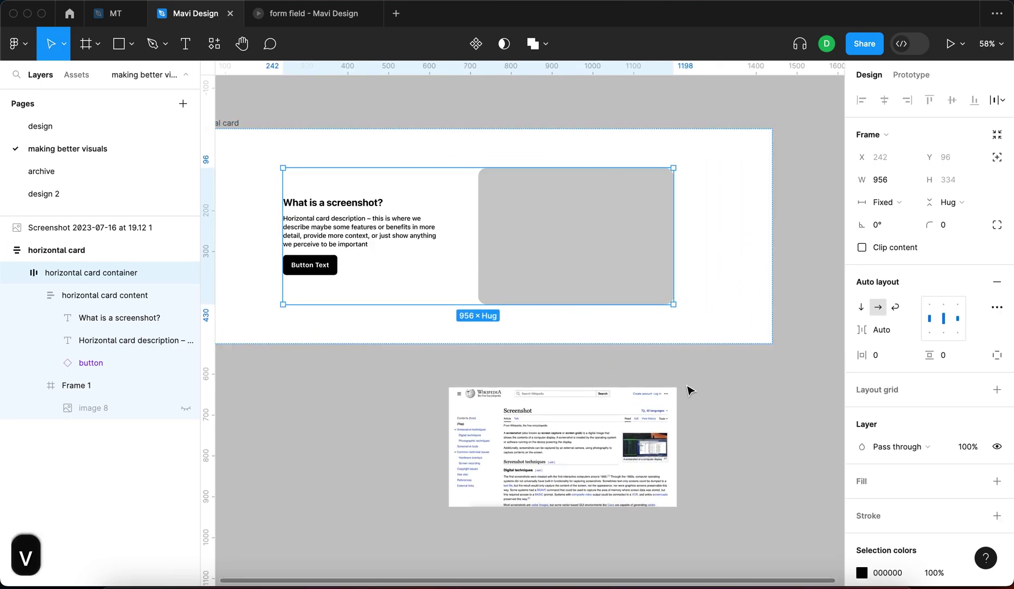
left_click(688, 387)
left_click_drag(612, 445, 651, 444)
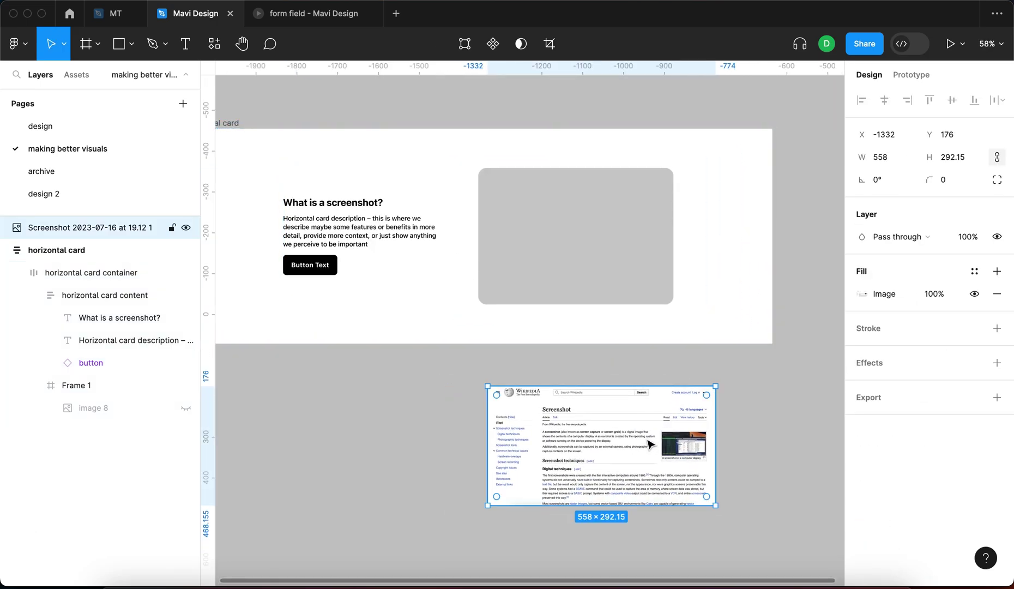
left_click(764, 380)
left_click_drag(756, 368, 410, 555)
left_click(342, 413)
scroll(342, 414, "left", 2)
scroll(342, 414, "up", 1)
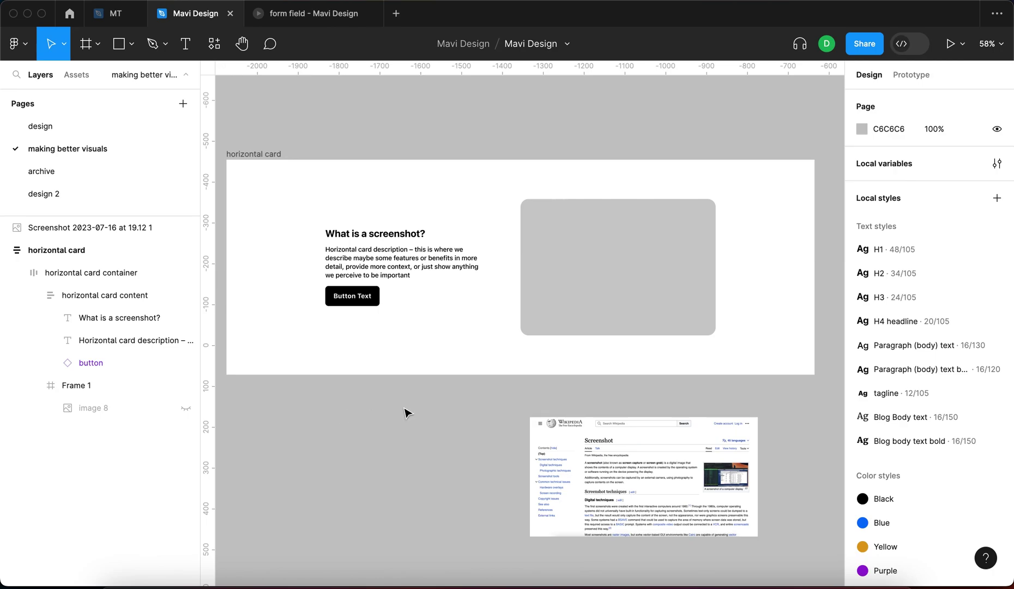
- Cut the Wikipedia screenshot from the canvas and paste it inside the card's gray Frame 1
left_click(591, 458)
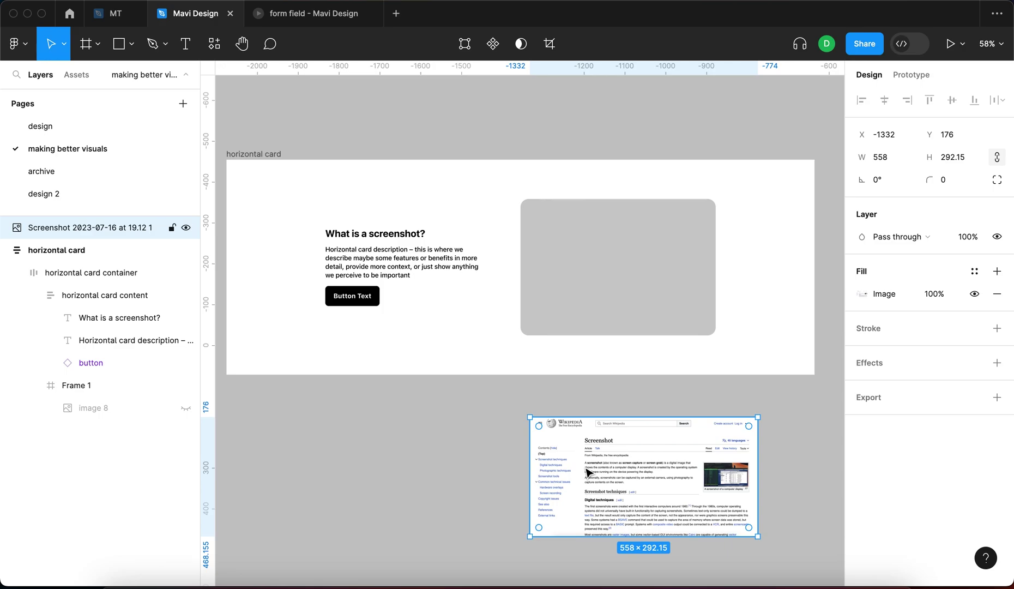
scroll(676, 472, "up", 5)
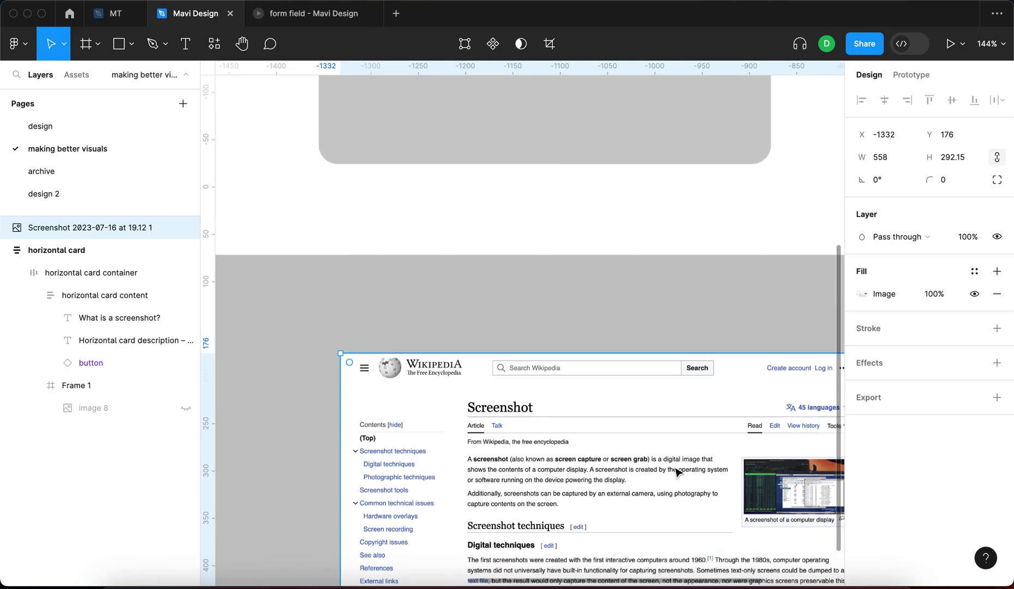
scroll(676, 472, "down", 5)
key("super+x")
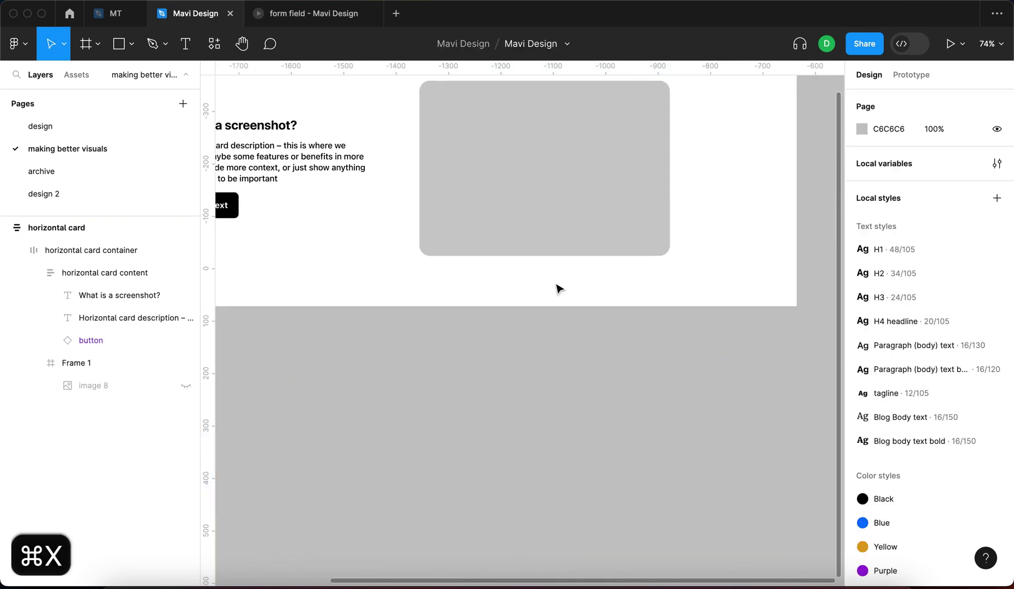
double_click(601, 223)
key("super+v")
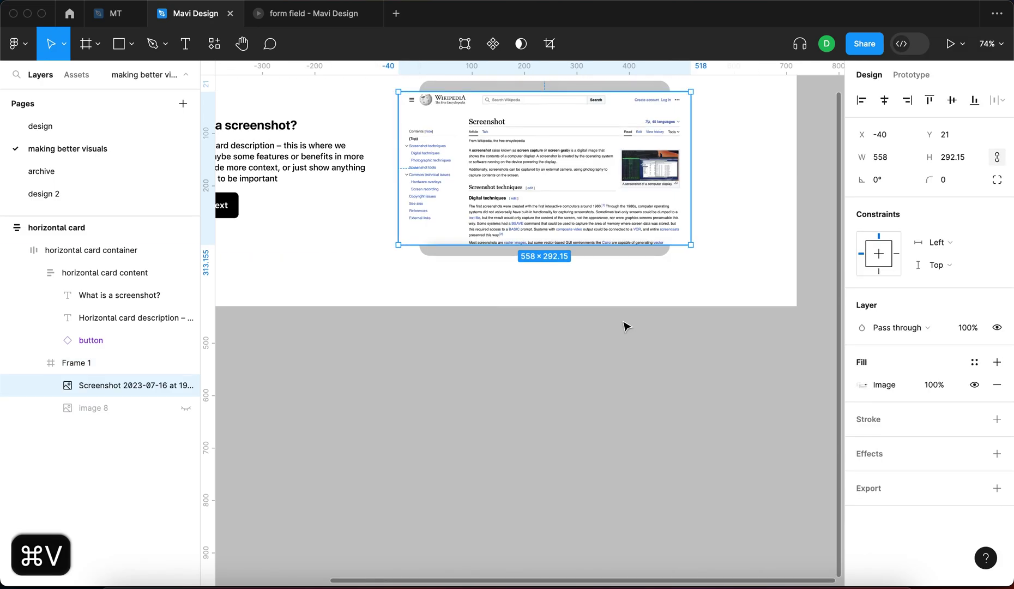
scroll(593, 226, "up", 2)
key("shift+Return")
left_click(861, 248)
left_click(744, 388)
double_click(575, 213, "super")
scroll(575, 213, "up", 3)
key("Return")
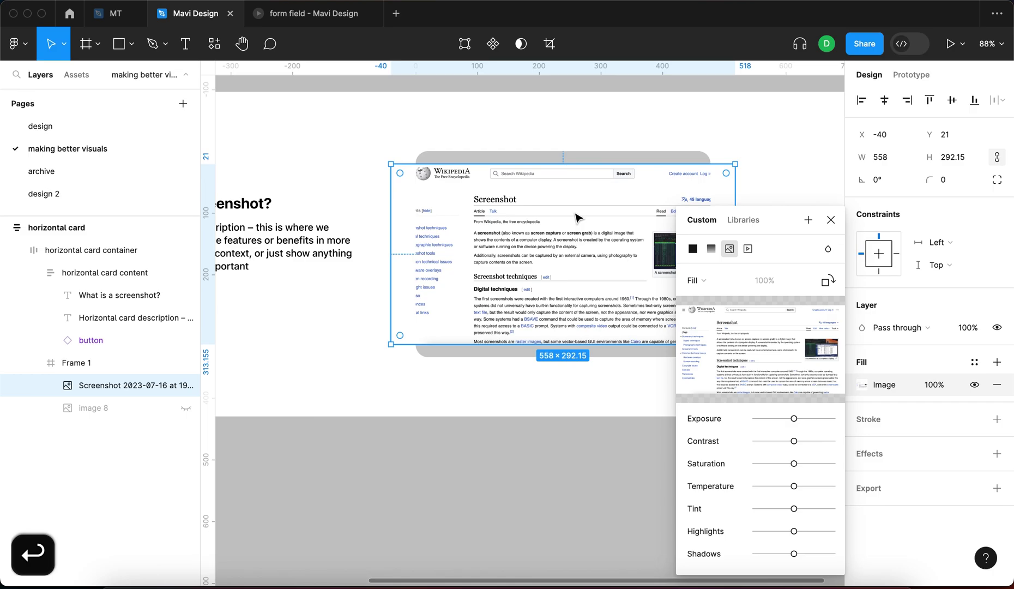
left_click(831, 220)
- Scale the screenshot from its center to about 447 × 234 so that it fits inside the gray frame
key("k")
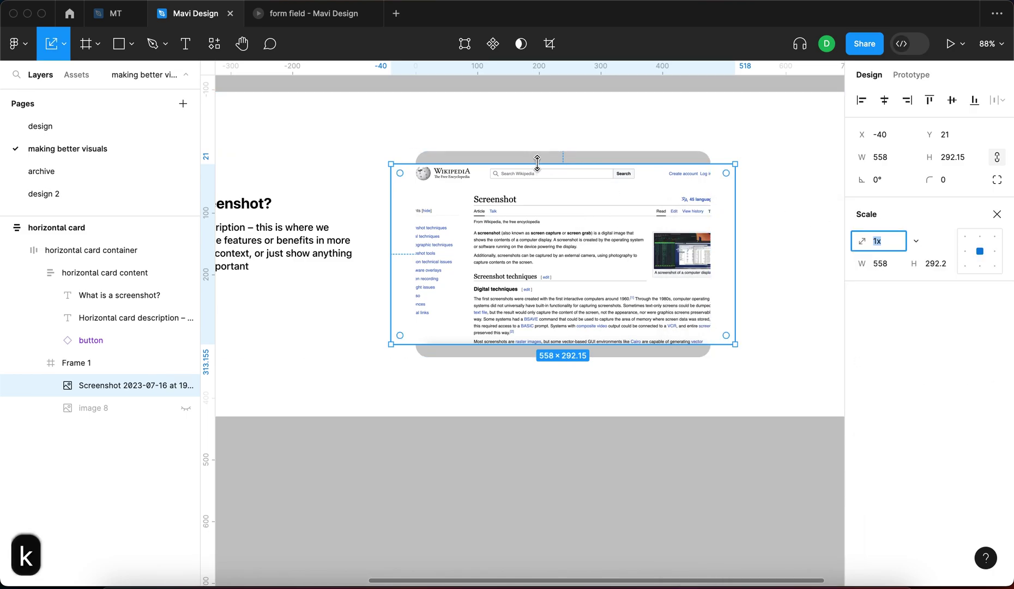
left_click_drag(536, 159, 540, 182)
scroll(540, 182, "down", 5)
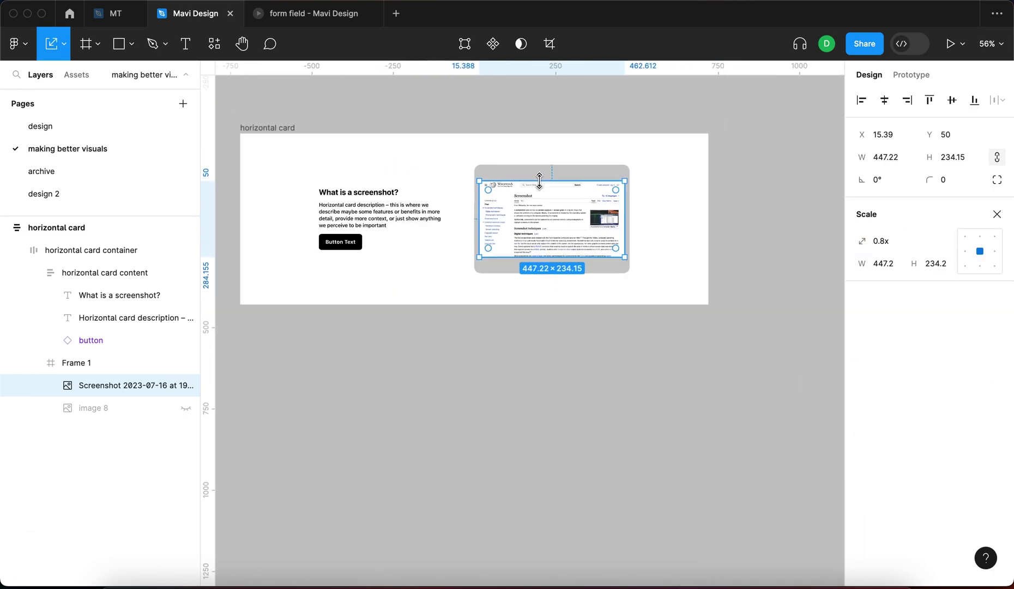
left_click(609, 321)
scroll(428, 197, "up", 4)
scroll(698, 378, "right", 2)
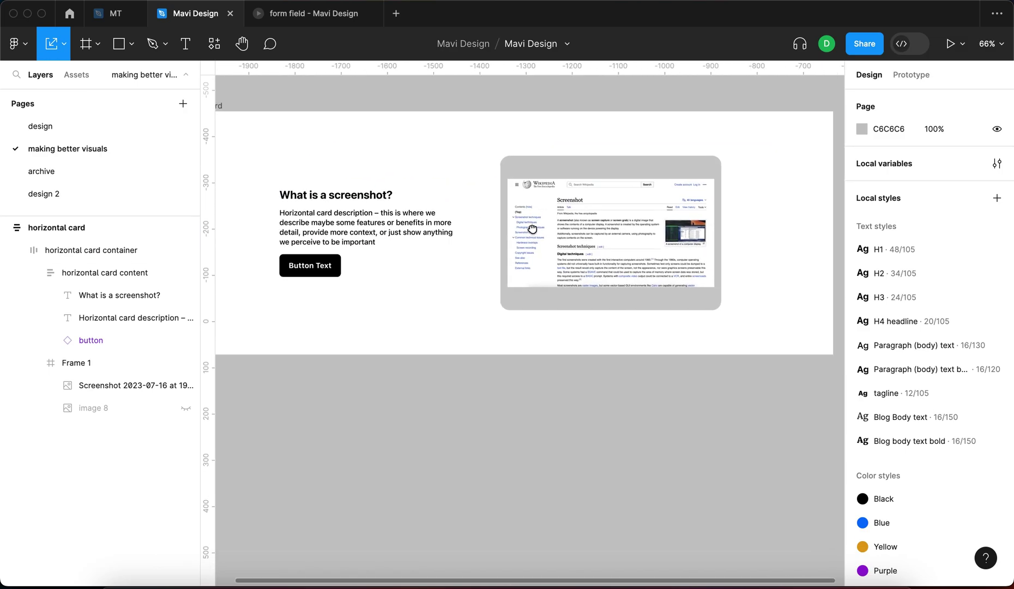
- Examine how legible the Wikipedia screenshot's article text is inside the card, up close and at a smaller size
double_click(393, 177)
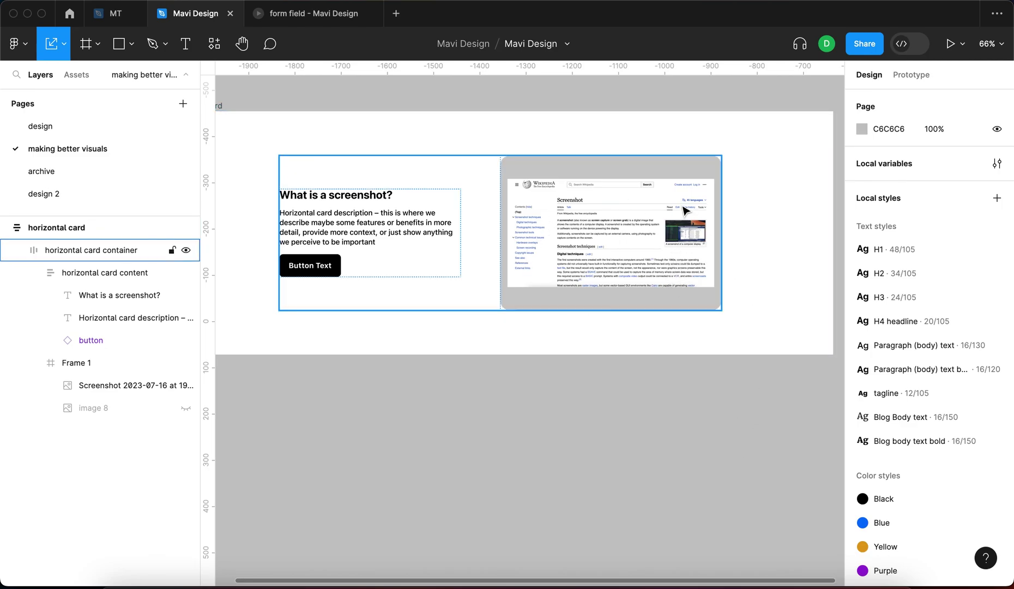
scroll(685, 210, "up", 8)
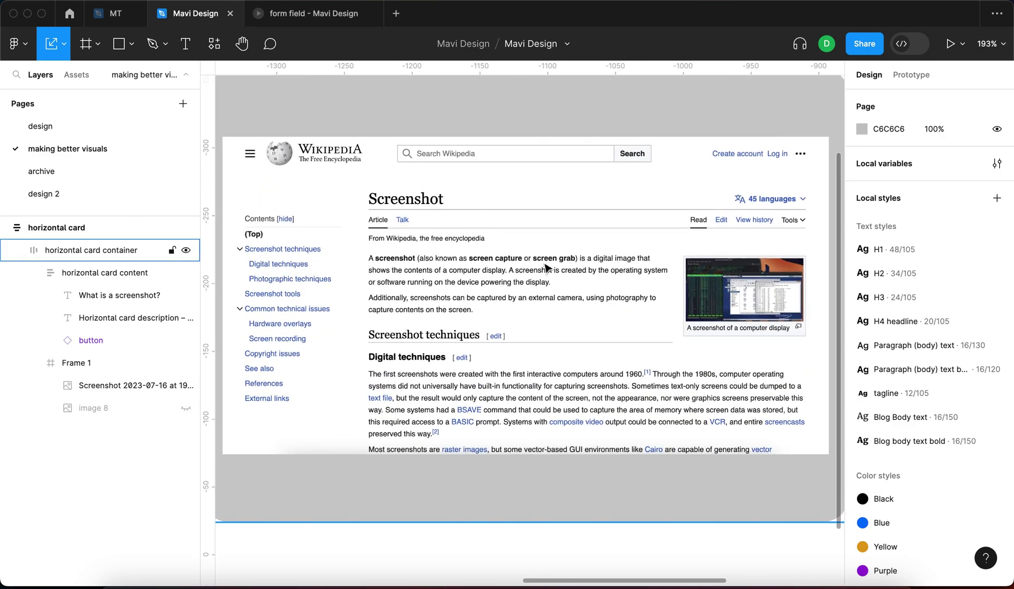
scroll(547, 267, "down", 4)
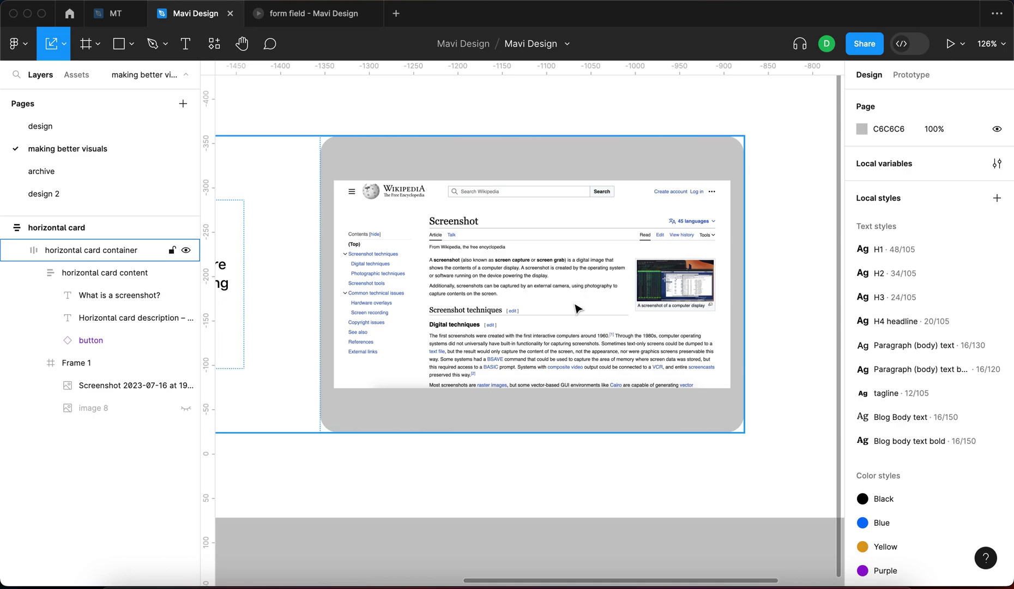
scroll(538, 279, "up", 4)
scroll(426, 341, "up", 3)
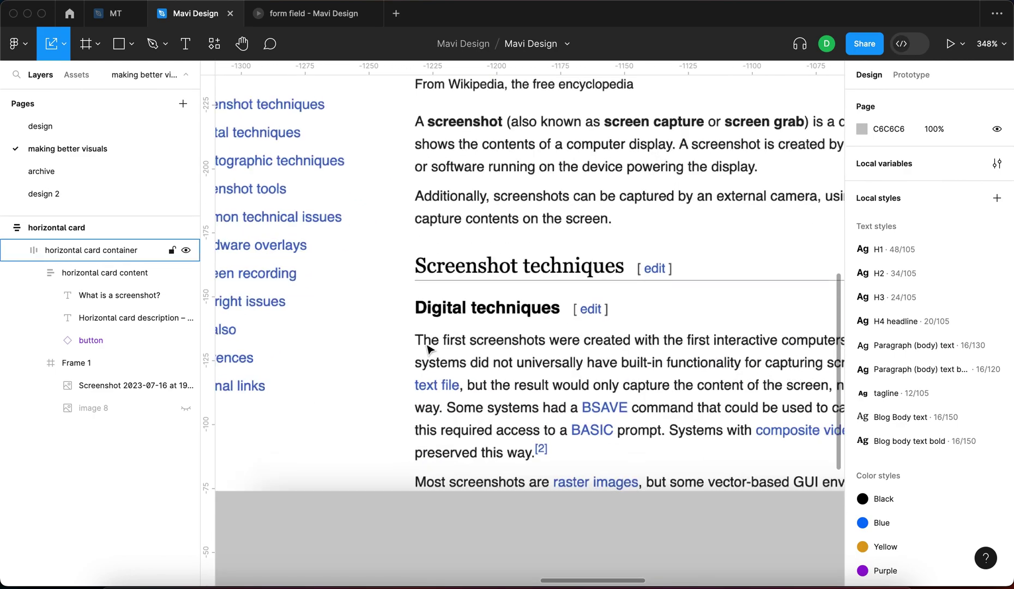
scroll(419, 441, "down", 3)
scroll(469, 326, "down", 2)
scroll(469, 326, "right", 4)
scroll(469, 326, "down", 1)
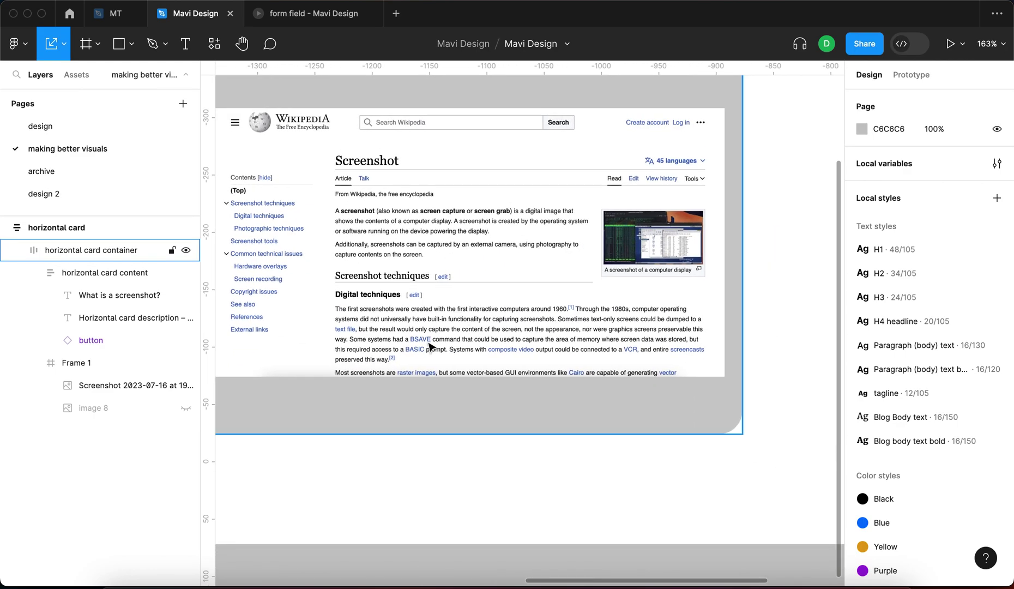
scroll(421, 341, "up", 5)
scroll(421, 340, "down", 3)
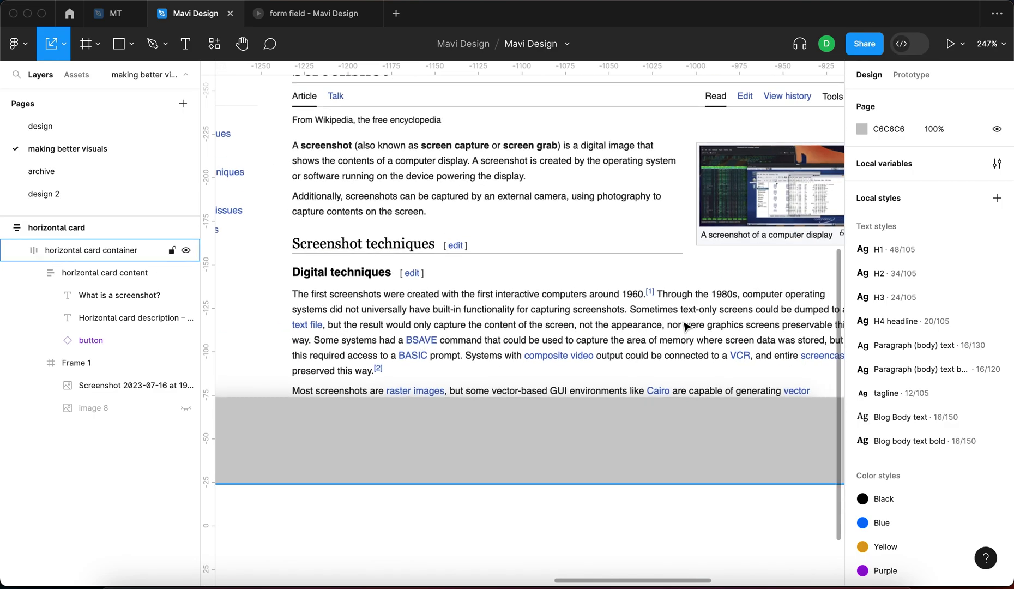
scroll(351, 204, "up", 5)
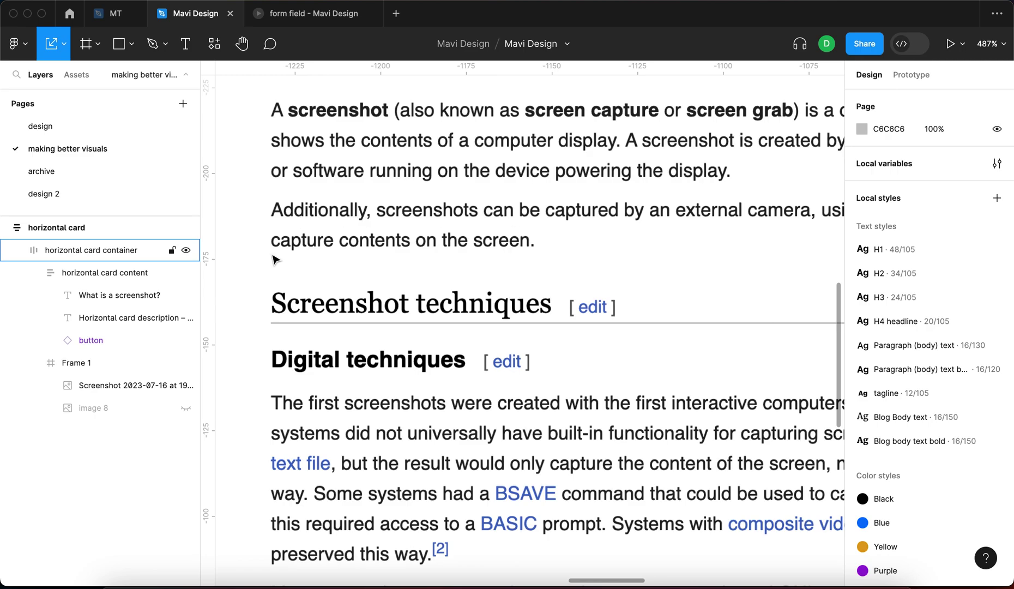
- Duplicate the Wikipedia screenshot inside Frame 1
scroll(497, 257, "down", 10)
left_click(519, 262)
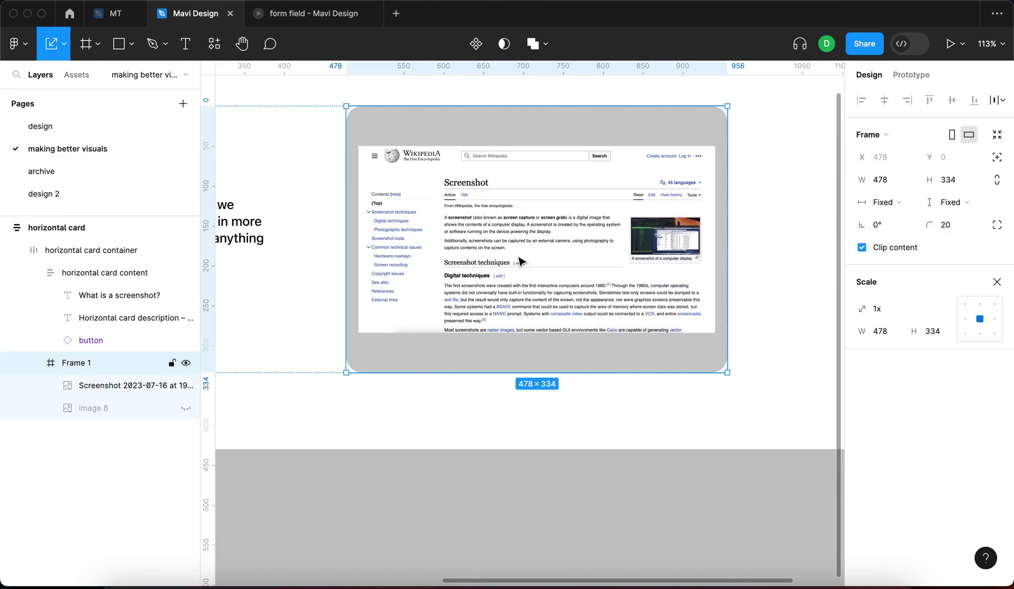
scroll(519, 262, "down", 3)
left_click(519, 262)
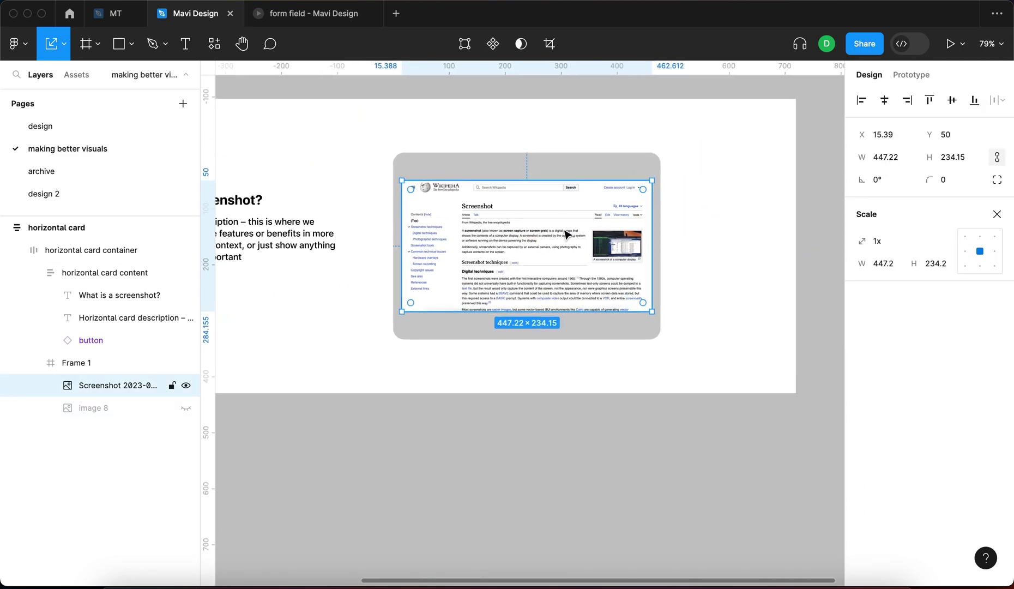
key("super+d")
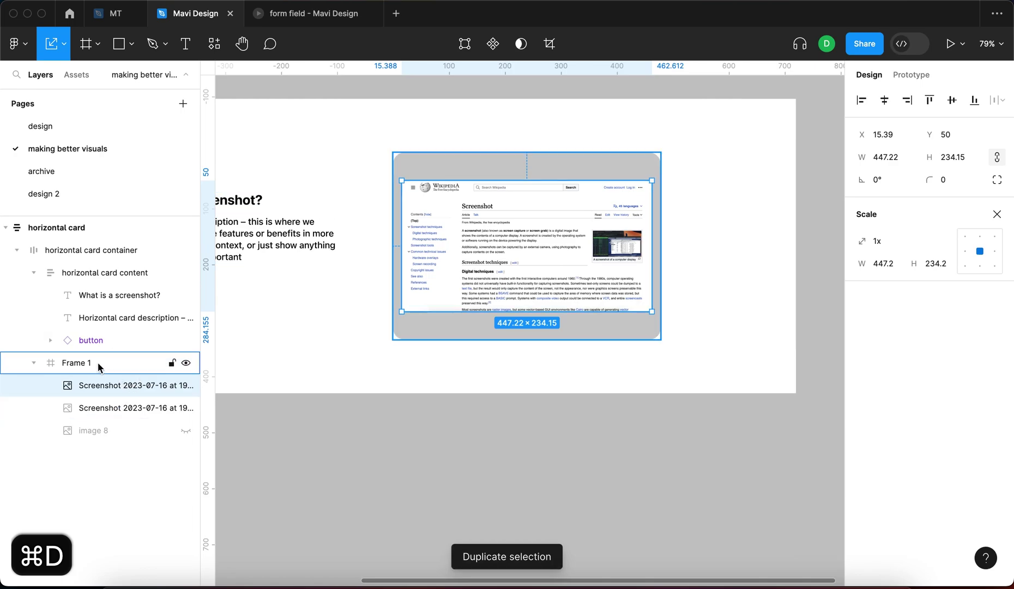
- Crop the duplicate screenshot to a 92 × 24 area around the start of the "Additionally, screenshots can be captured" paragraph
double_click(535, 254)
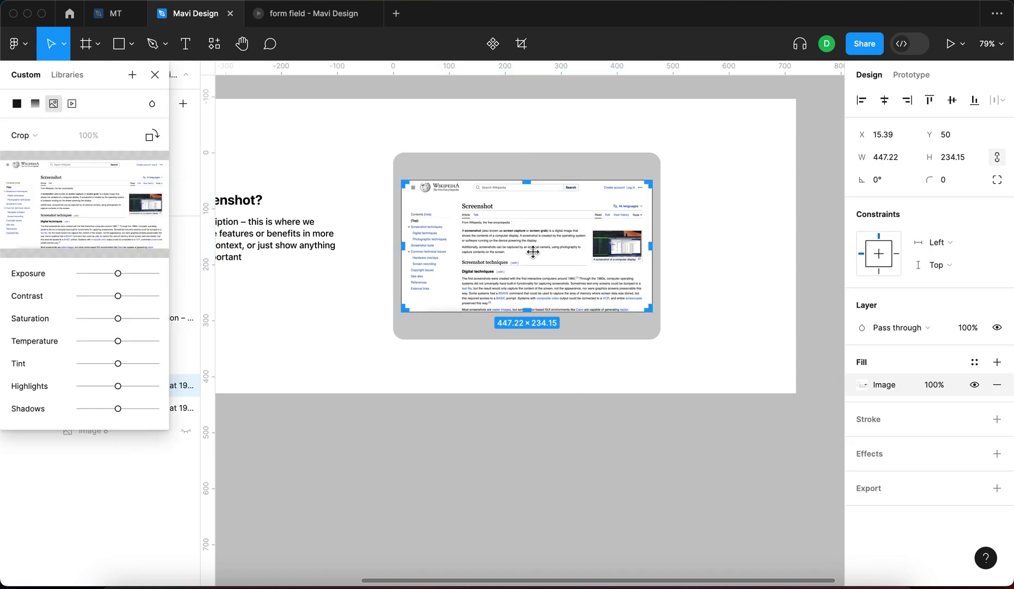
left_click_drag(113, 71, 840, 185)
scroll(643, 192, "up", 3)
scroll(650, 193, "up", 1)
left_click_drag(661, 175, 433, 272)
left_click_drag(266, 383, 330, 316)
left_click_drag(261, 297, 338, 299)
scroll(347, 295, "up", 5)
left_click_drag(569, 235, 562, 249)
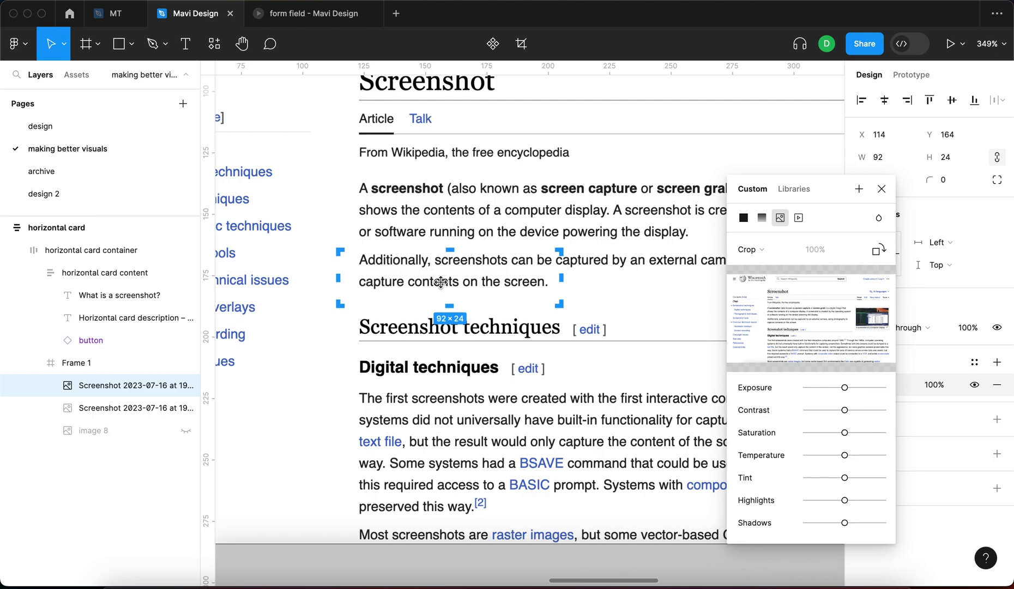
key("Return")
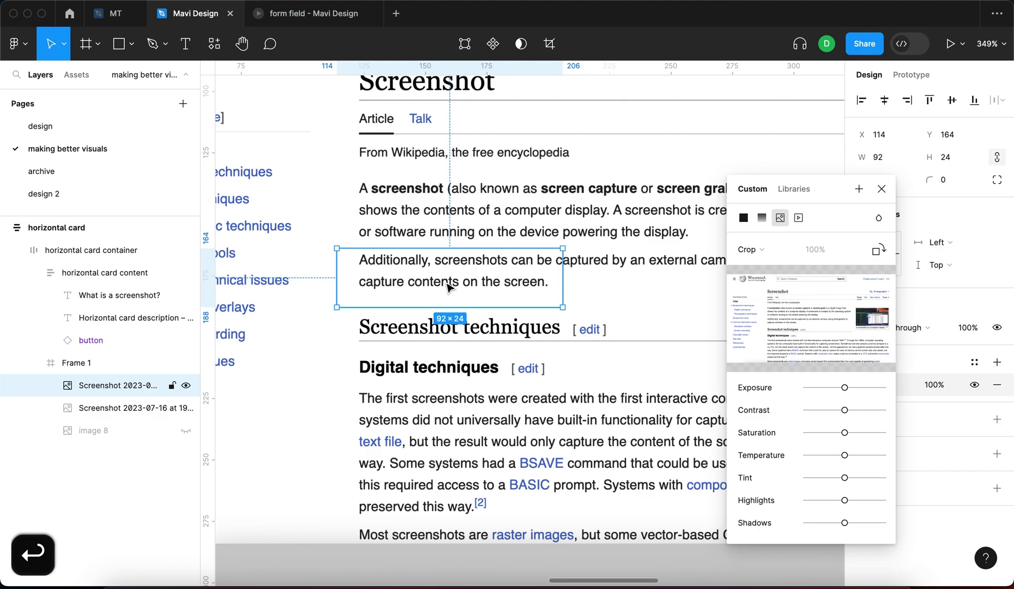
- Move the cropped excerpt slightly down and right, and scale it up to about 291 × 76
left_click_drag(446, 282, 482, 269)
key("shift+1")
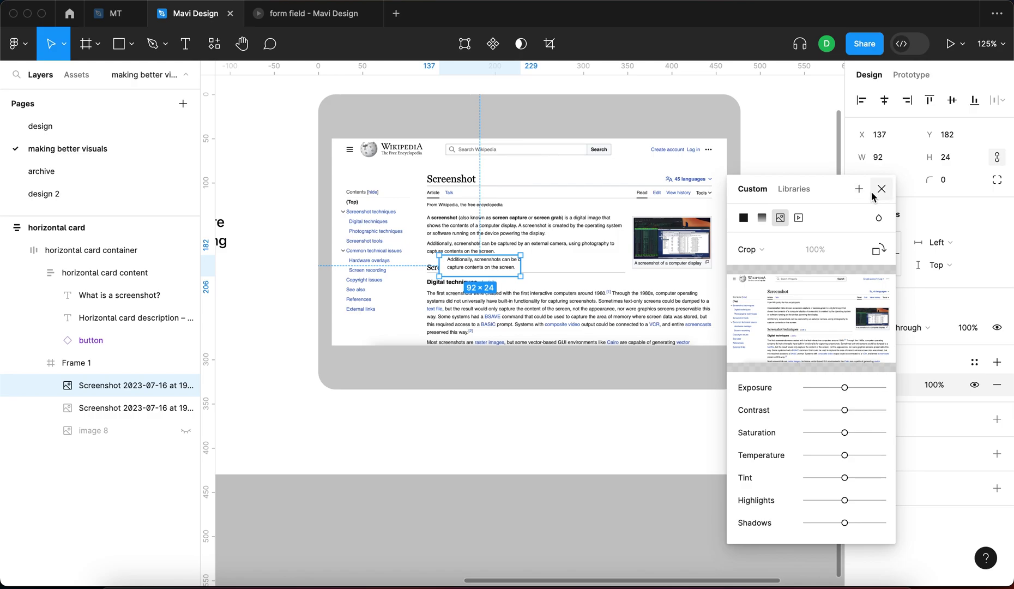
key("k")
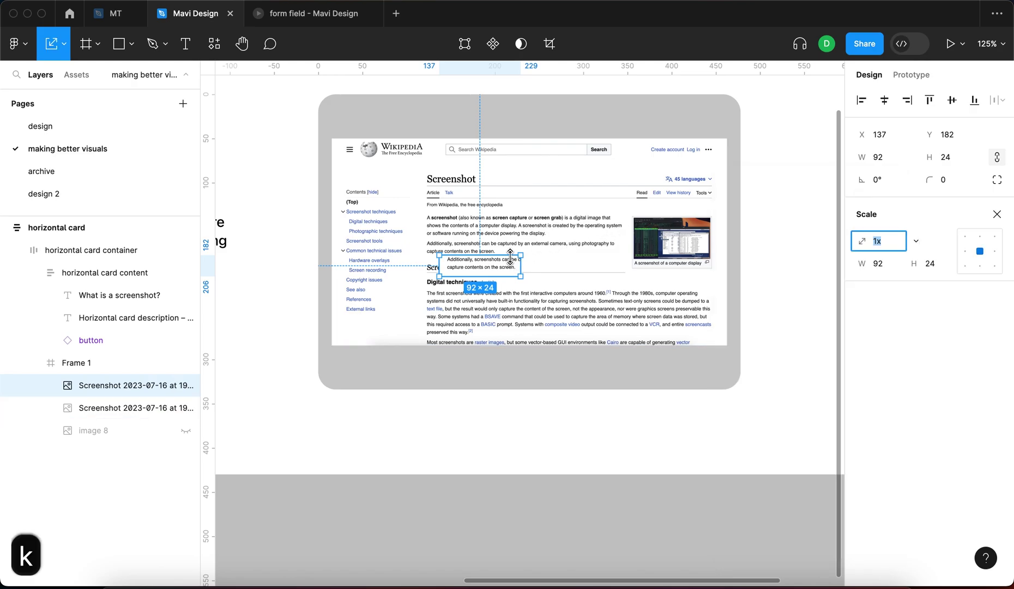
left_click_drag(510, 256, 523, 217)
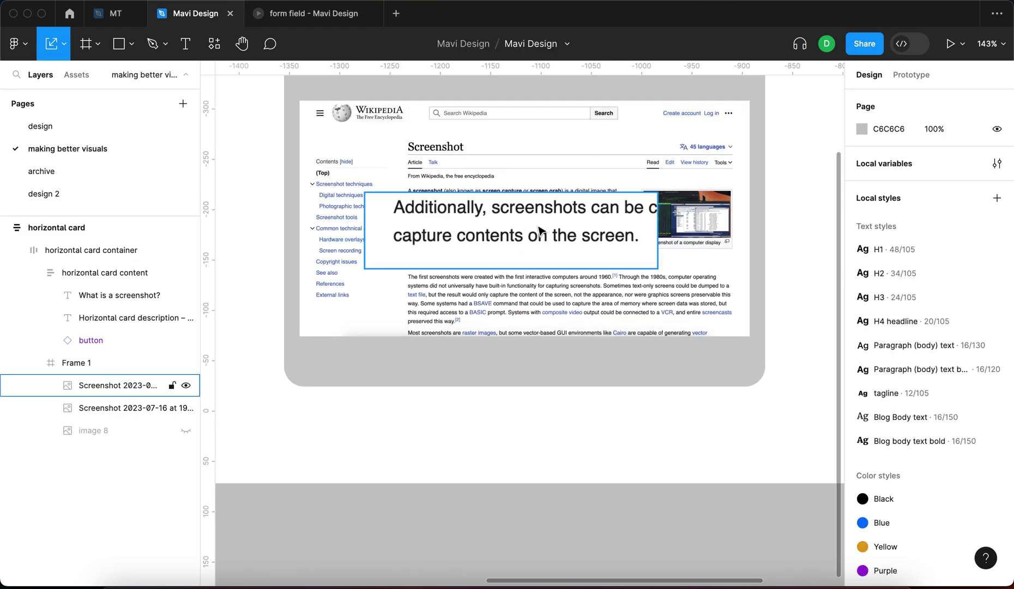
- Scale the cropped excerpt down to about 172.5 × 45 and position it over the article text at X 102, Y 162
left_click(540, 229)
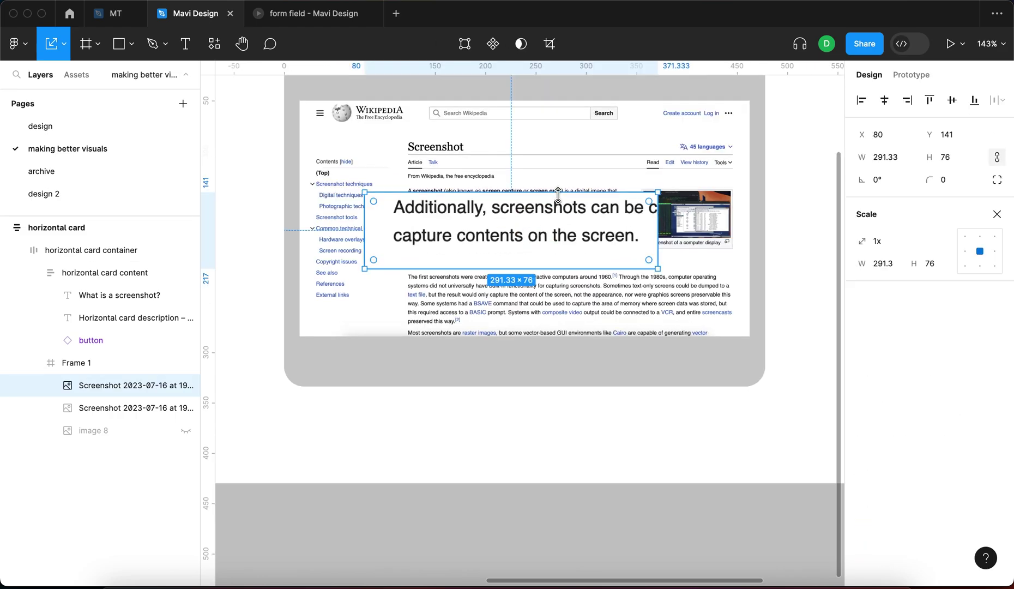
left_click_drag(557, 195, 551, 223)
scroll(541, 231, "up", 4)
left_click_drag(535, 246, 496, 233)
scroll(451, 230, "down", 5)
scroll(452, 229, "up", 5)
scroll(495, 230, "down", 5)
left_click(528, 426)
scroll(607, 294, "left", 3)
- Scale the cropped excerpt over the article up to 225 × 58.7
left_click(620, 252)
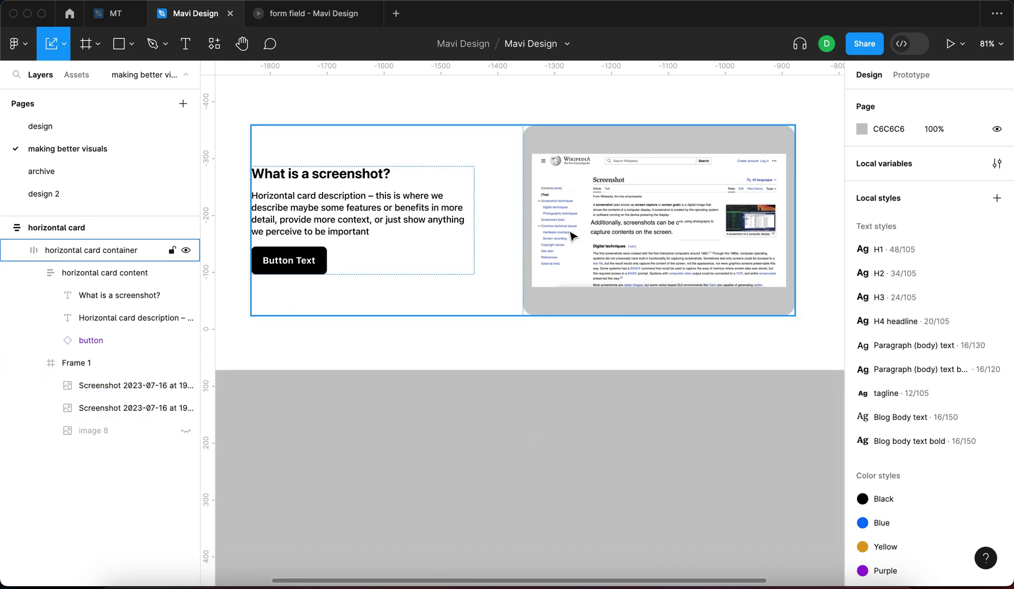
left_click(615, 239)
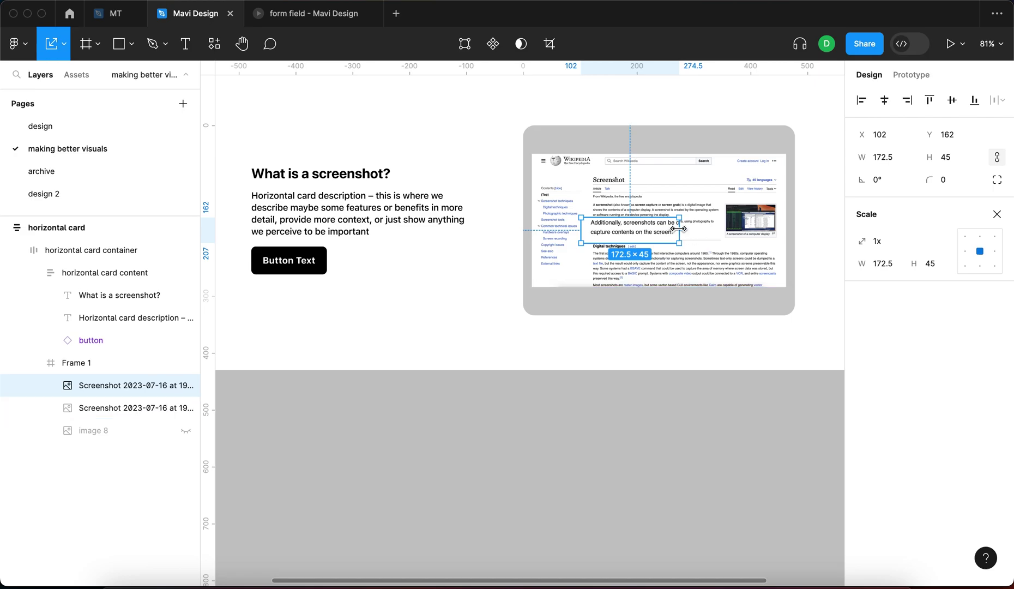
scroll(678, 228, "up", 5)
mouse_move(679, 228)
left_mouse_down()
mouse_move(731, 229)
mouse_move(684, 236)
left_mouse_up()
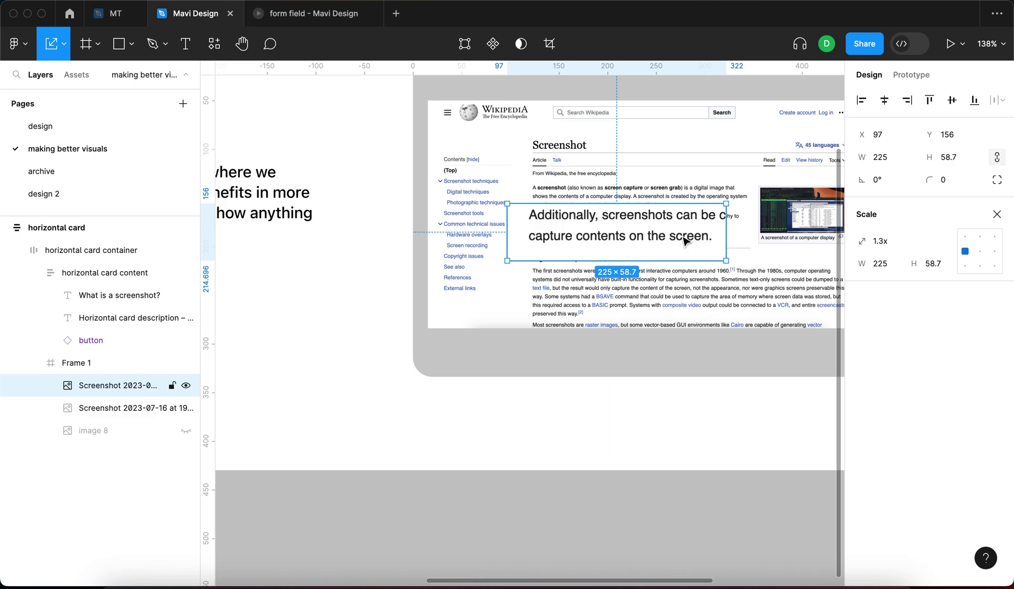
key("v")
left_click(678, 418)
key("shift+2")
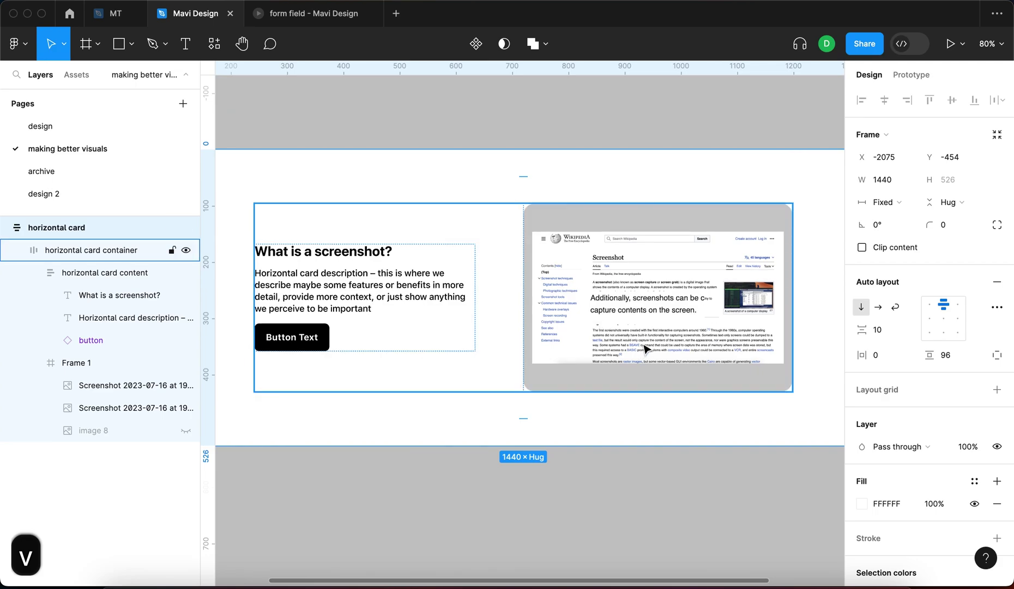
- Add a drop shadow to the cropped excerpt and set its Y offset to 24
left_click(684, 312, "super")
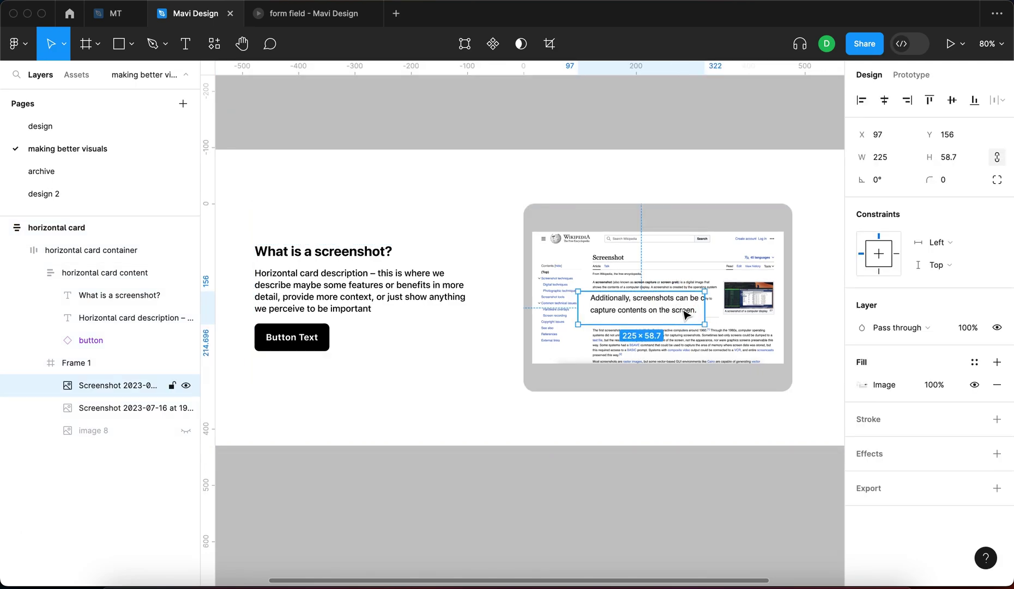
scroll(684, 313, "up", 3)
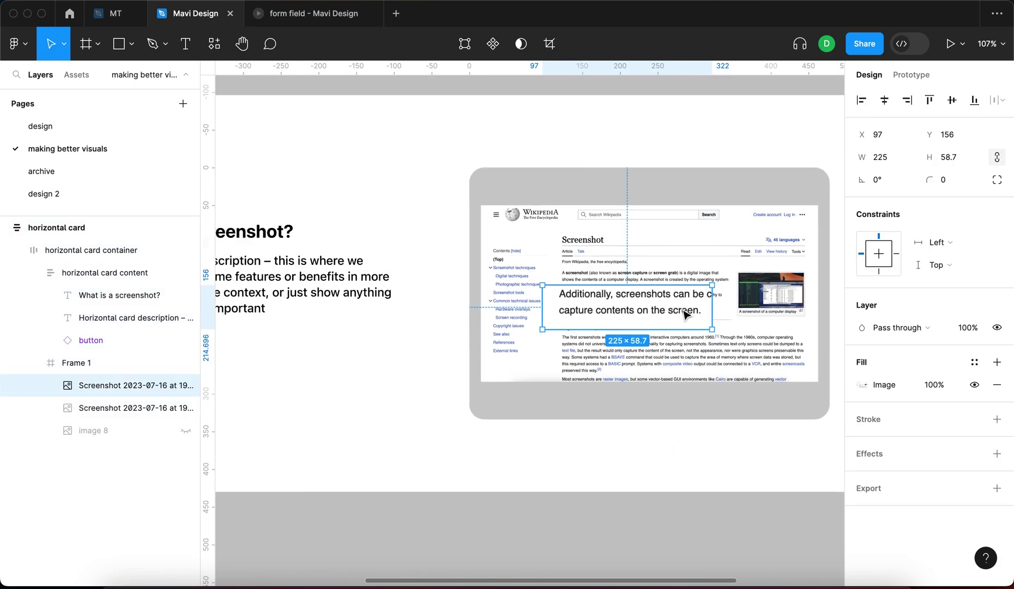
left_click(996, 454)
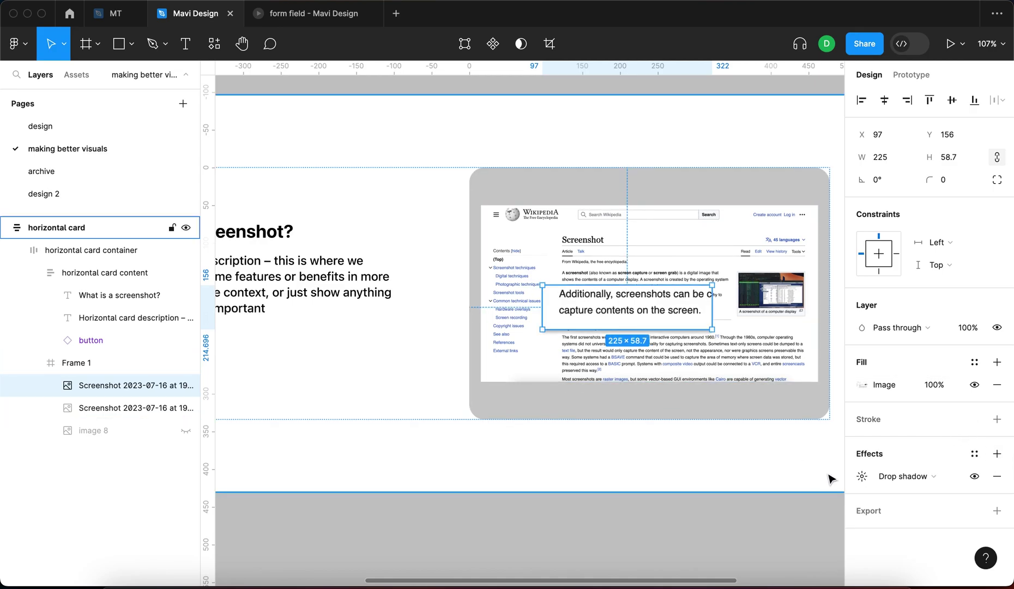
left_click(861, 476)
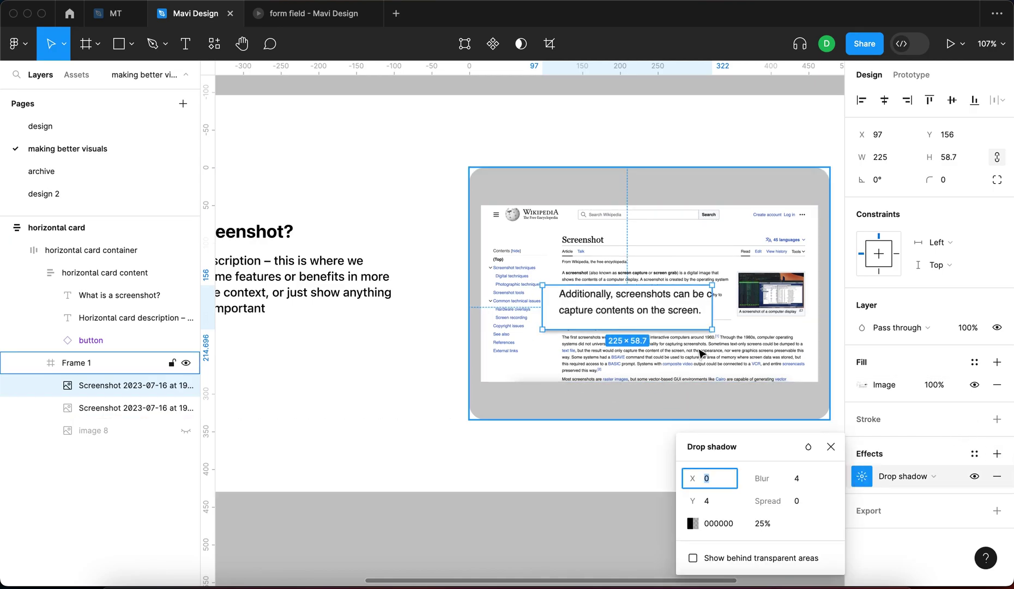
left_click(717, 499)
key("shift+Up")
key("shift+Up")
key("shift+Down")
key("shift+Up")
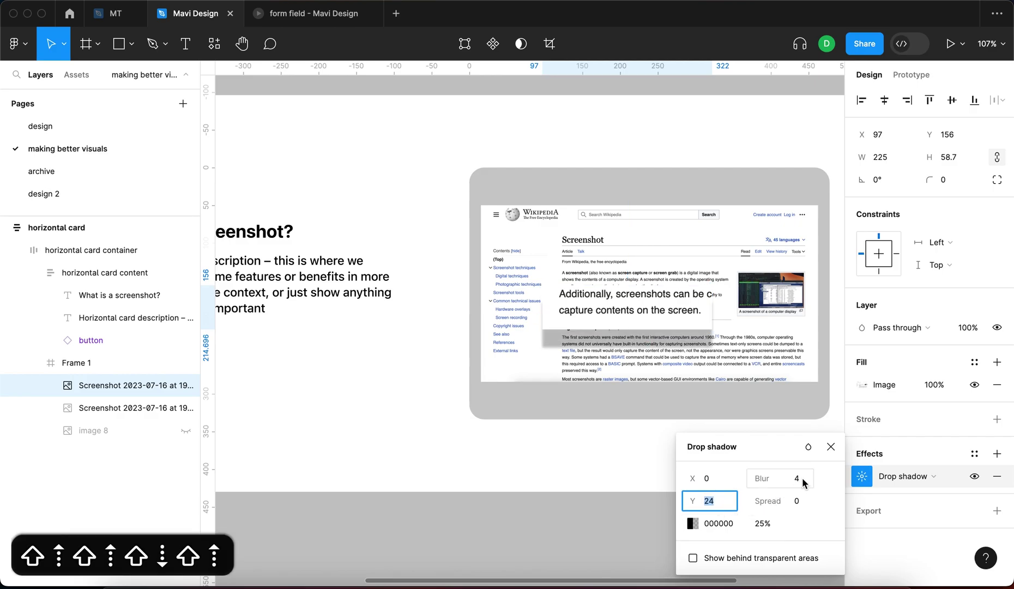
- Set the excerpt's drop shadow blur to 64
left_click(799, 479)
key("shift+Up")
key("shift+Up")
key("shift+Up")
key("shift+Up")
key("shift+Up")
key("shift+Up")
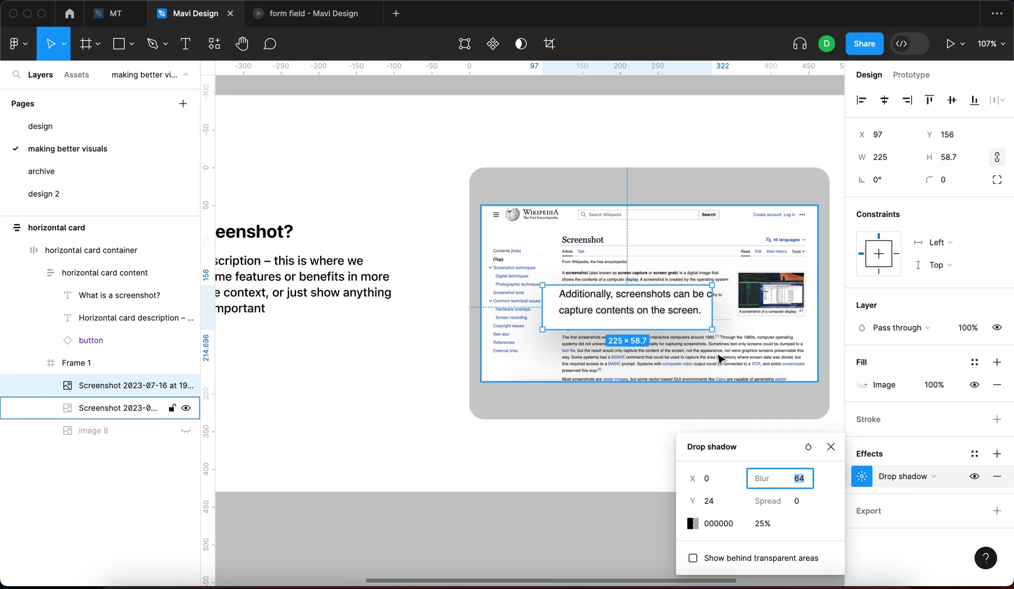
scroll(719, 357, "down", 2)
scroll(720, 357, "down", 2)
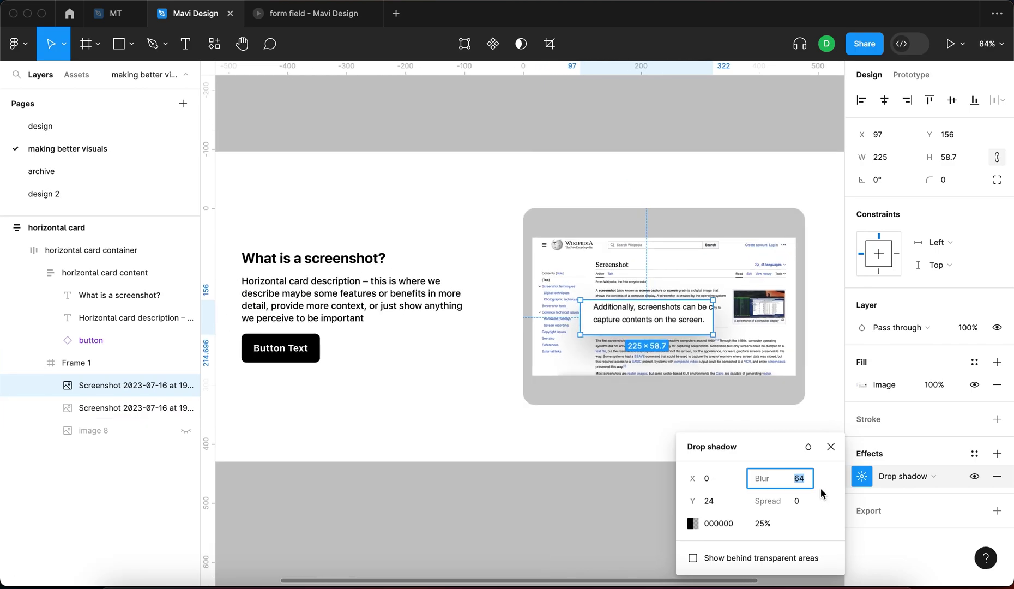
- Raise the drop shadow's blur to 74 and try a Y offset of 34 before returning it to 24
key("shift+Up")
left_click(708, 501)
key("shift+Up")
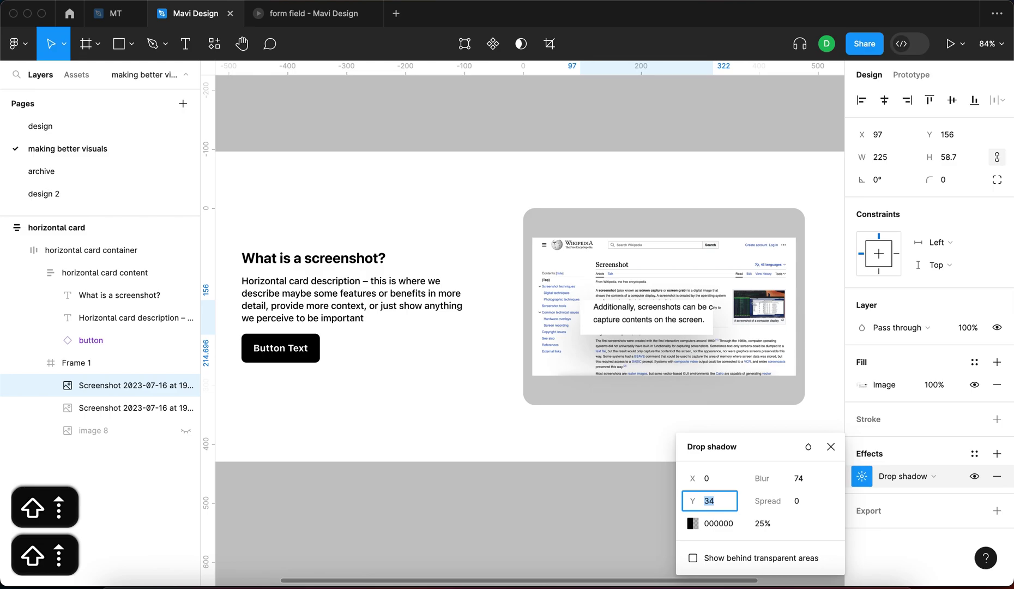
key("shift+Down")
- Set the drop shadow's opacity to 35% and raise its blur to at least 84
left_click(762, 523)
key("shift+Up")
key("shift+Up")
key("shift+Down")
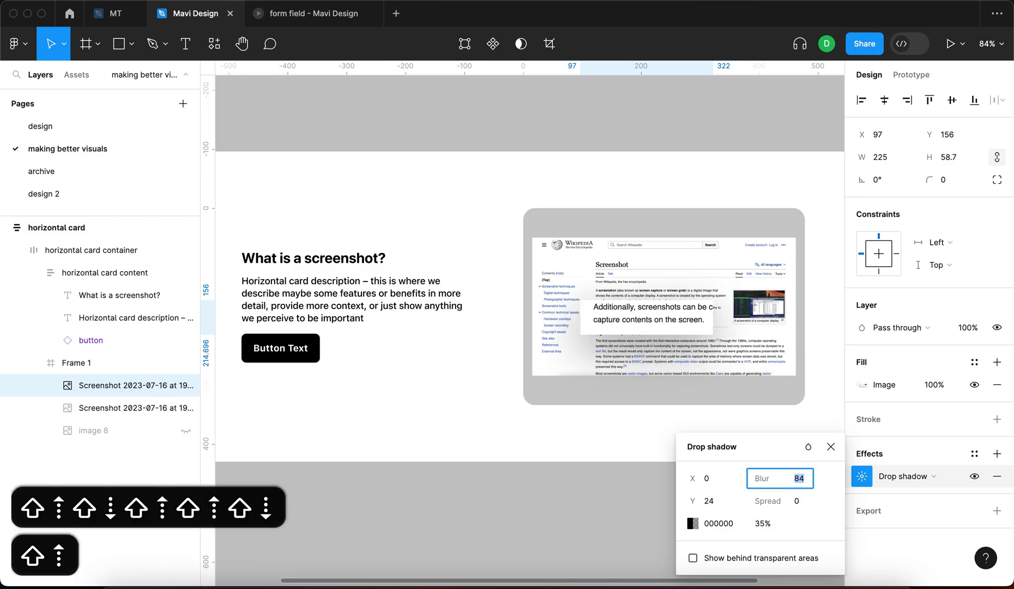
key("shift+Up")
key("shift+Up")
key("shift+Down")
key("shift+Down")
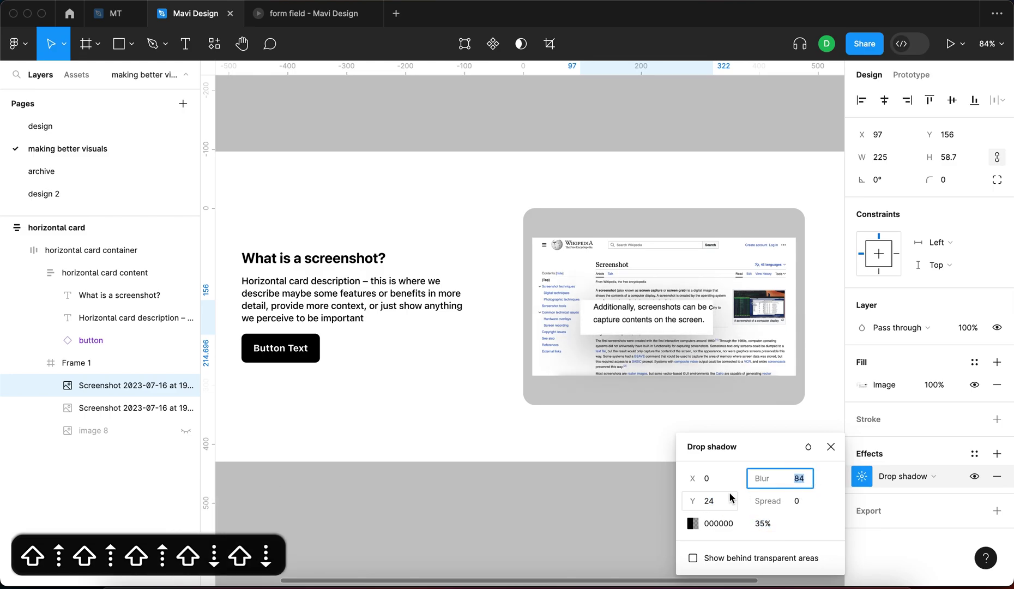
key("shift+Up")
- Reduce the drop shadow's spread to a slightly negative value
left_click(797, 500)
key("Down")
key("Down")
key("Down")
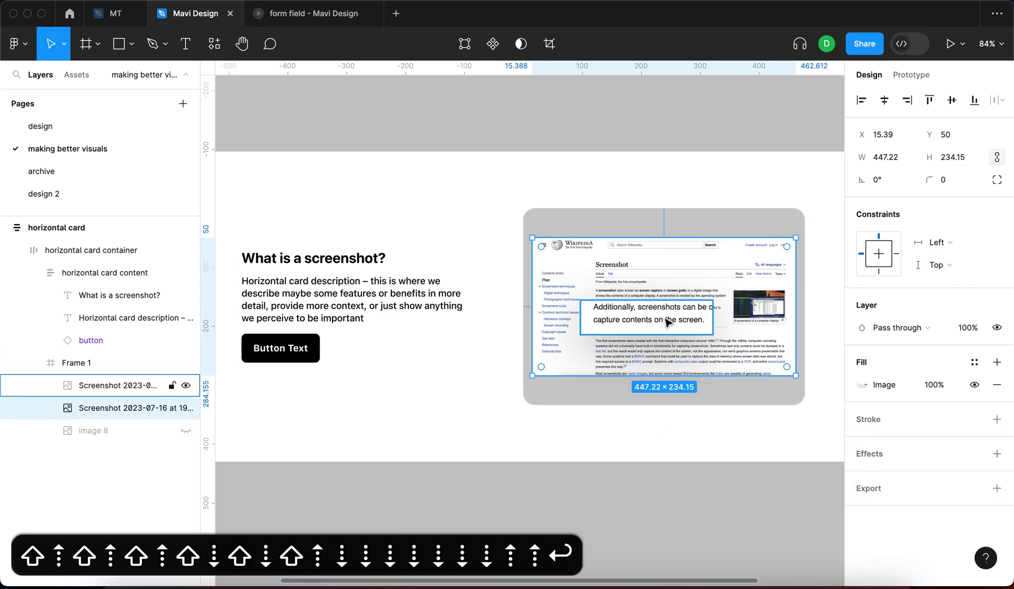
- Round the cropped excerpt's corners with a radius of 10
scroll(666, 318, "up", 5)
left_click(666, 319)
scroll(664, 319, "down", 6)
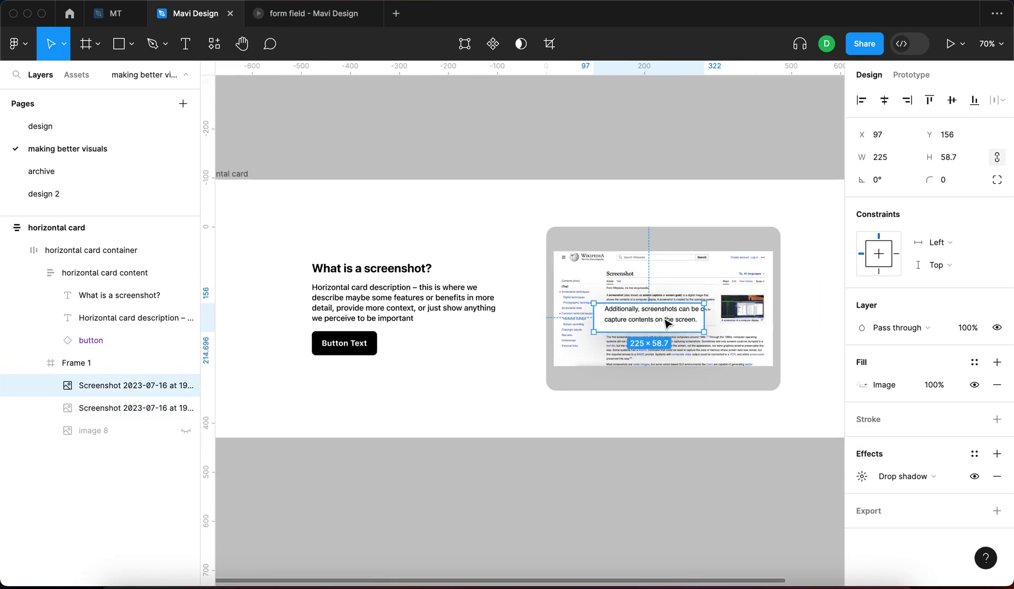
scroll(667, 323, "up", 5)
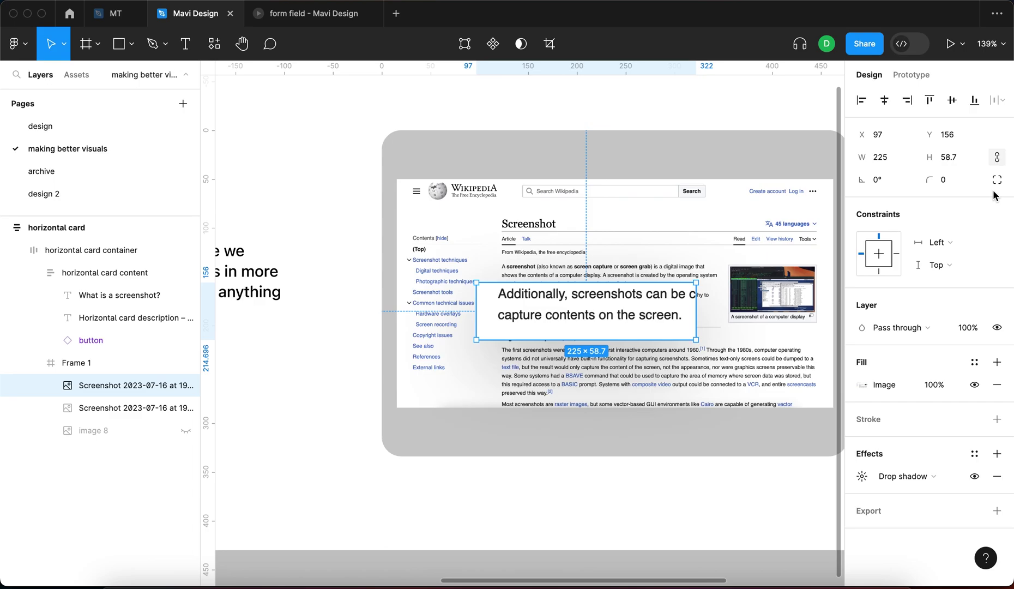
key("shift+Up")
key("shift+Up")
key("shift+Down")
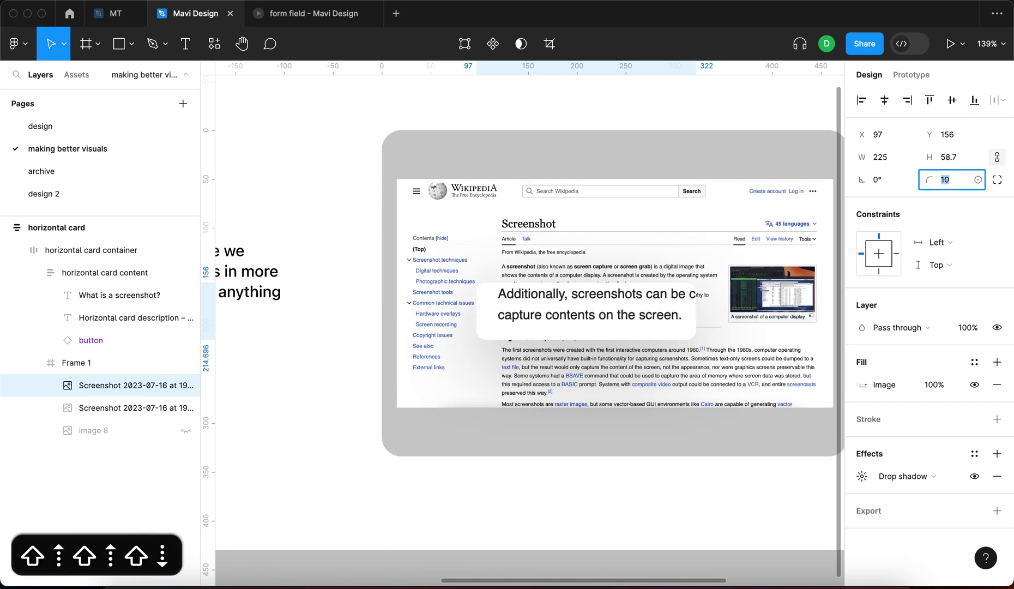
key("Up")
key("Up")
key("Down")
key("Down")
key("Return")
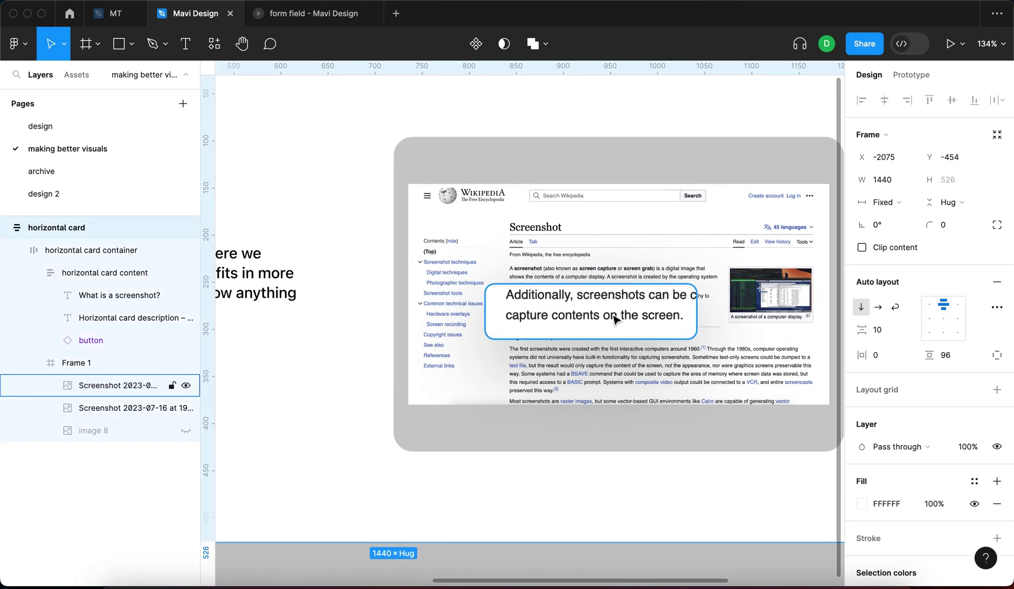
- Add a 1 px inside stroke to the cropped excerpt and change its color to a radial gradient
left_click(615, 318, "super")
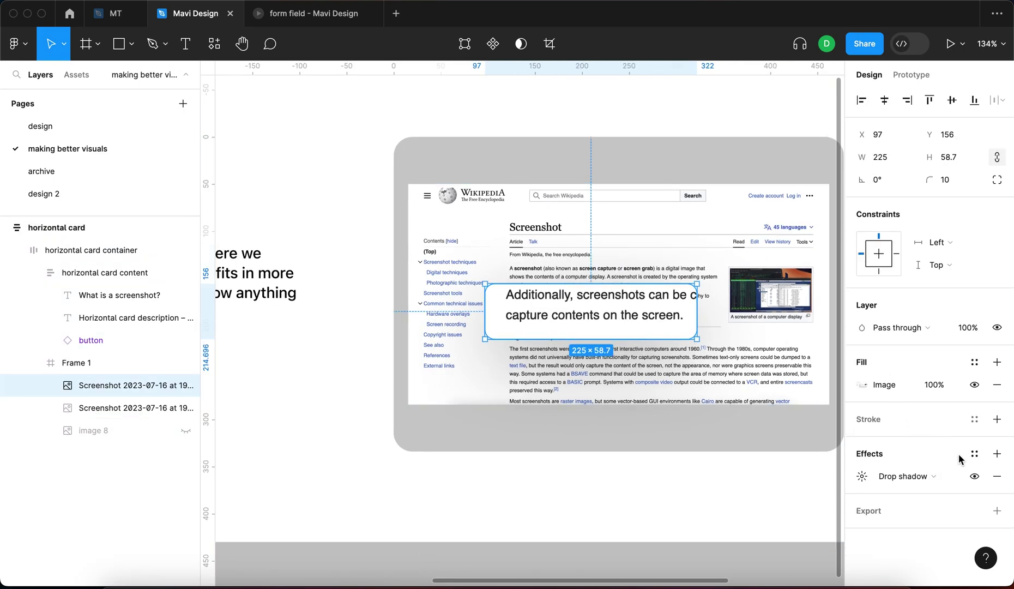
left_click(996, 420)
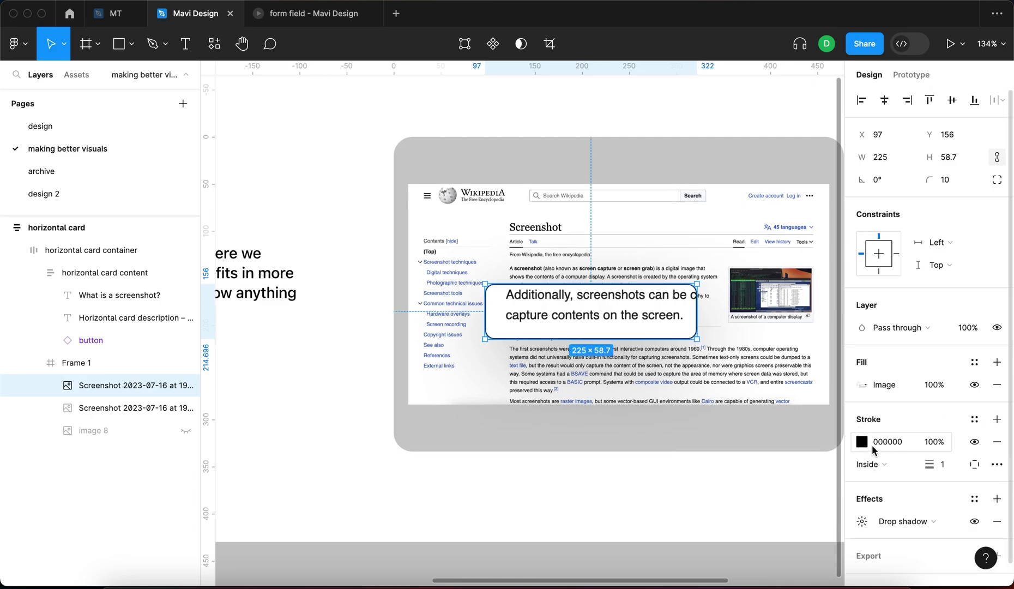
left_click(862, 441)
left_click(711, 213)
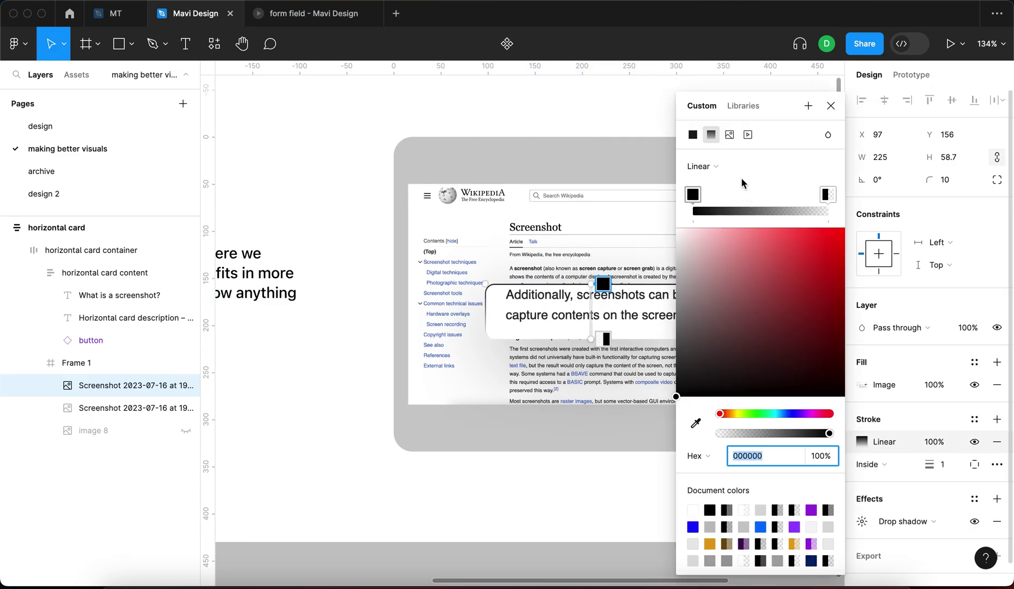
left_click(735, 165)
left_click(738, 184)
scroll(510, 299, "down", 3)
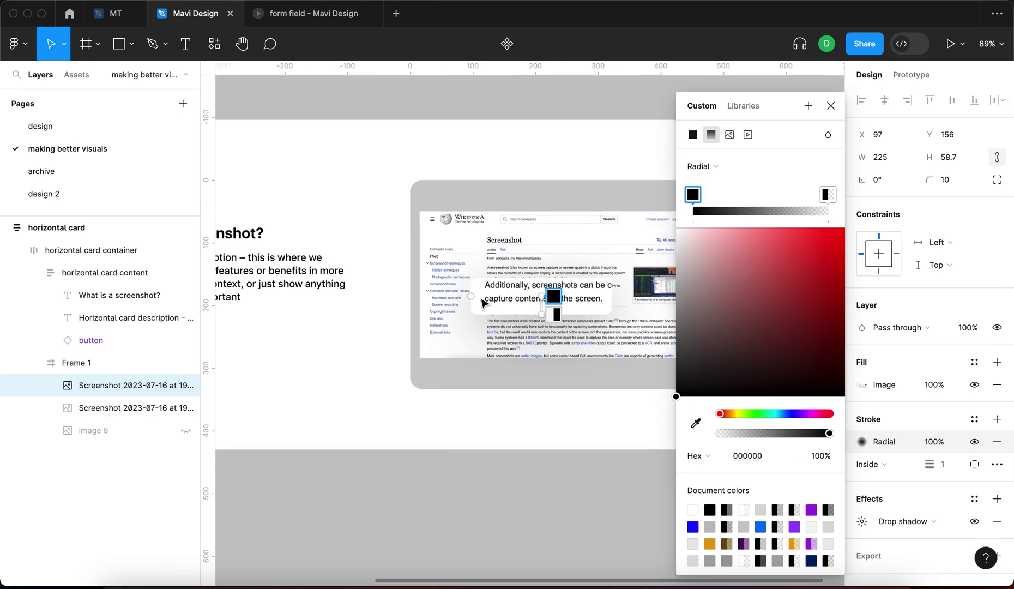
- Reposition and widen the stroke's radial gradient so its solid end is centered on the excerpt's lower edge
left_click_drag(540, 300, 620, 315)
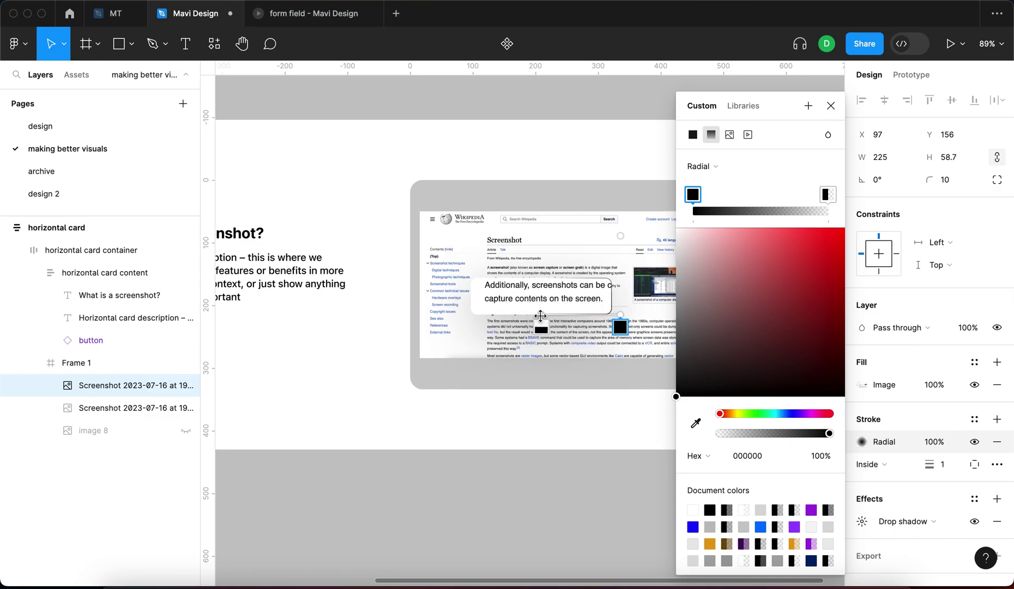
left_click_drag(540, 315, 584, 274)
left_click_drag(619, 315, 533, 320)
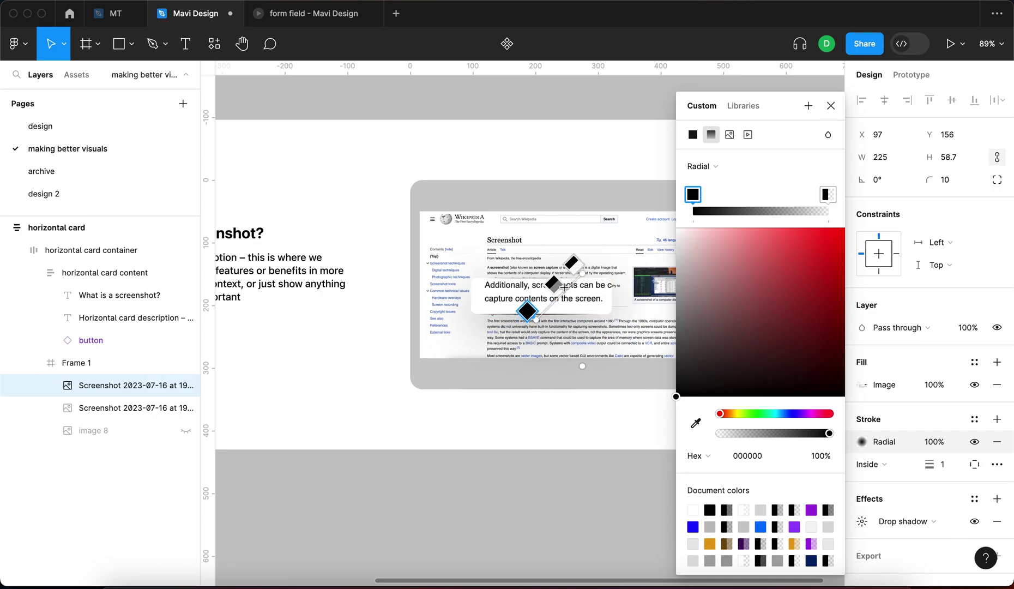
left_click_drag(579, 279, 544, 280)
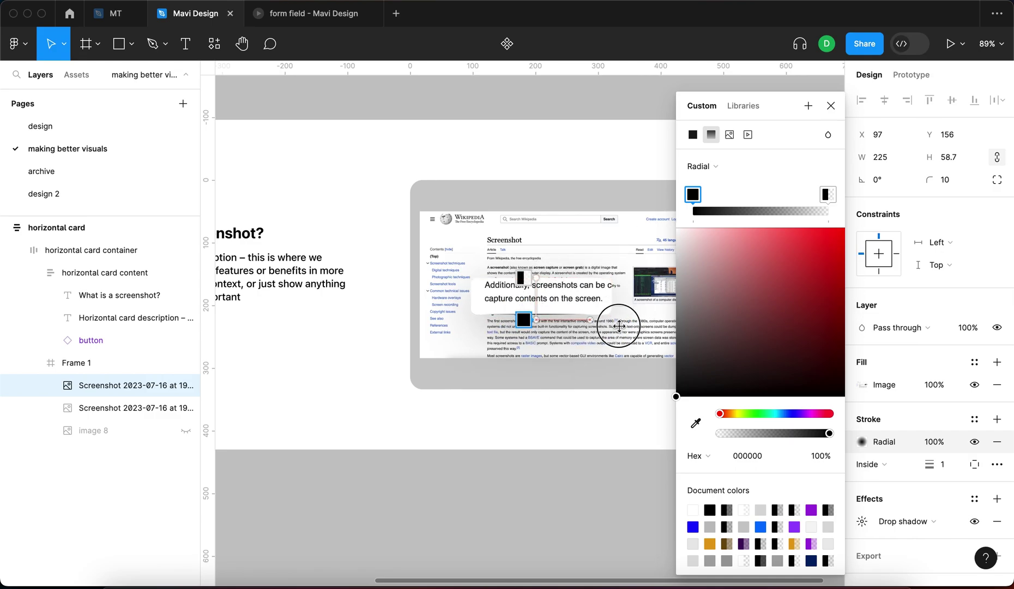
left_click_drag(632, 326, 647, 325)
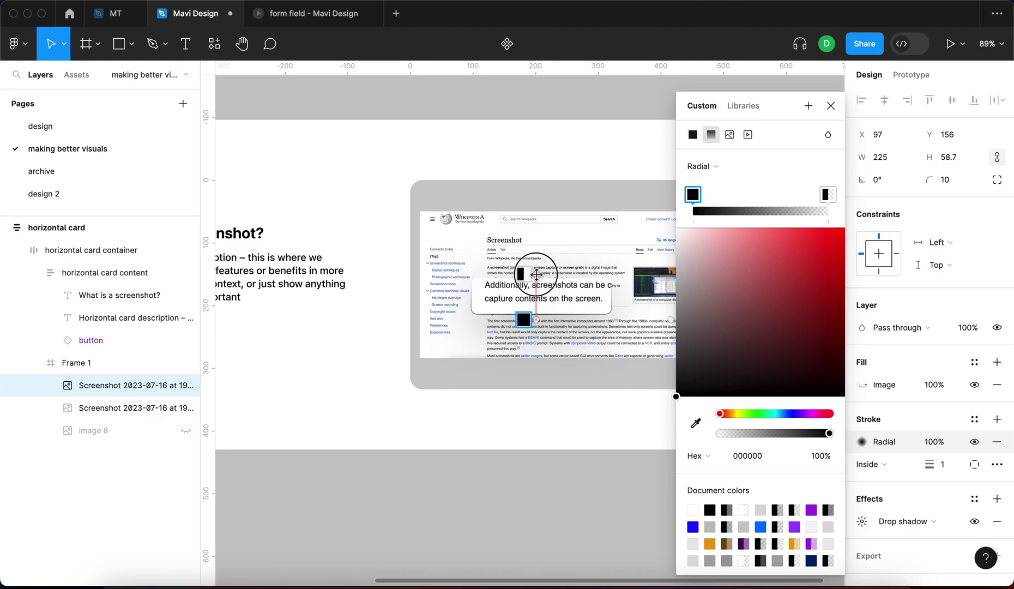
scroll(564, 301, "up", 6)
scroll(643, 301, "down", 2)
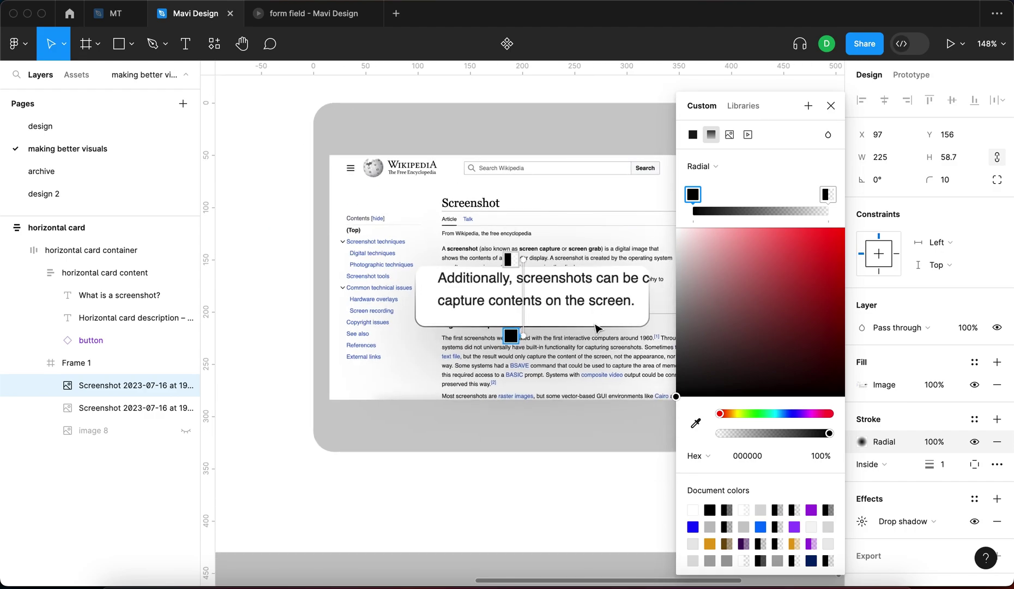
- Try white (FFFFFF) for both stops of the stroke gradient
left_click_drag(715, 266, 676, 227)
left_click(835, 201)
left_click_drag(737, 308, 572, 161)
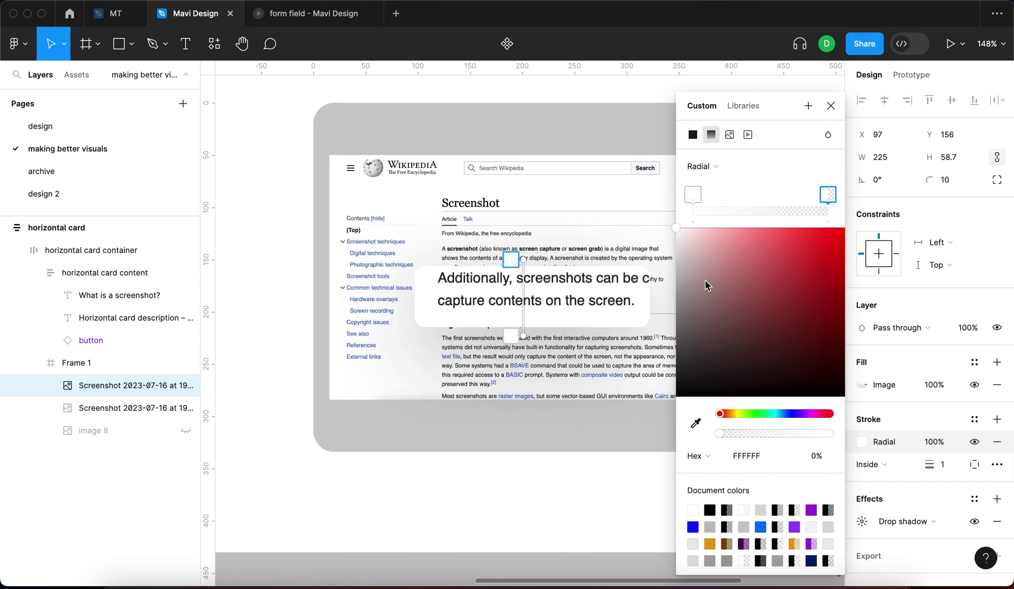
- Recolor the stroke gradient blue, using about 003DD9 for the solid stop and 003CD6 for the 0% stop
left_click_drag(714, 265, 611, 414)
left_click_drag(733, 413, 787, 412)
left_click(844, 283)
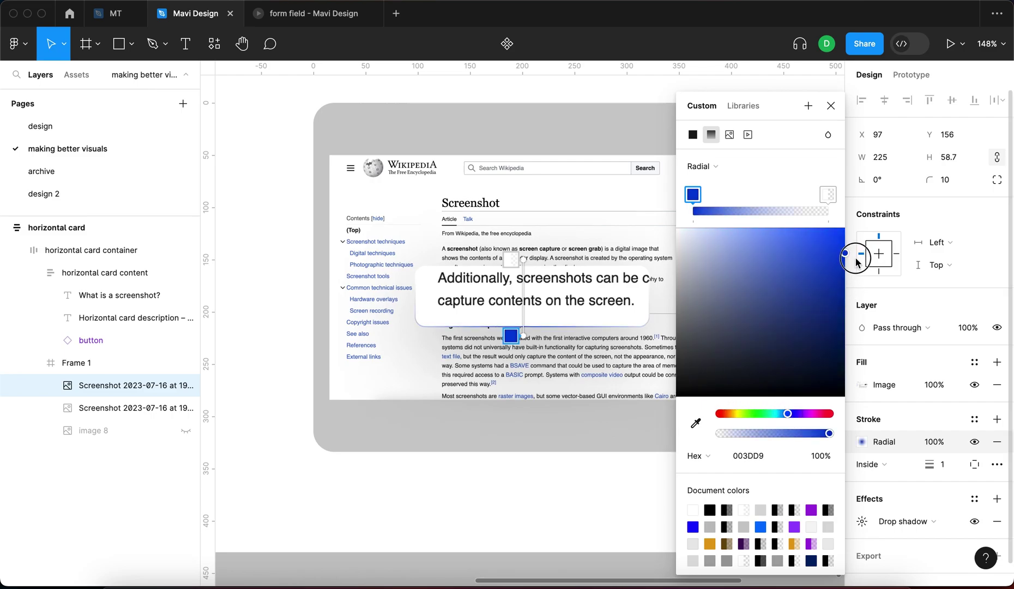
left_click(827, 195)
left_click_drag(827, 270, 864, 261)
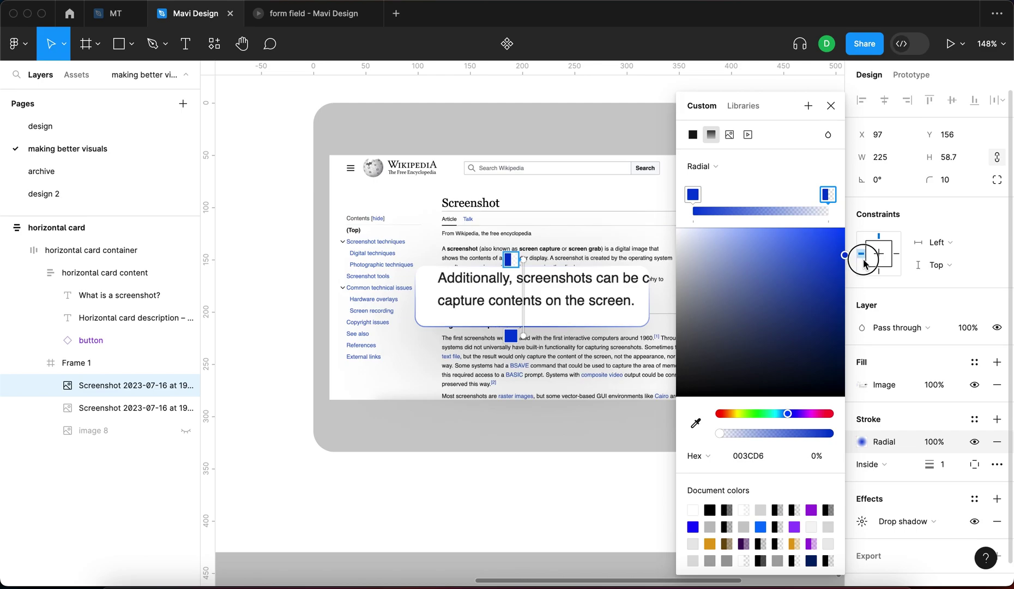
- Try the blue gradient at the excerpt's upper-left corner, then settle it around the lower-right corner and widen its spread
left_click_drag(523, 336, 414, 269)
left_click_drag(526, 257, 522, 323)
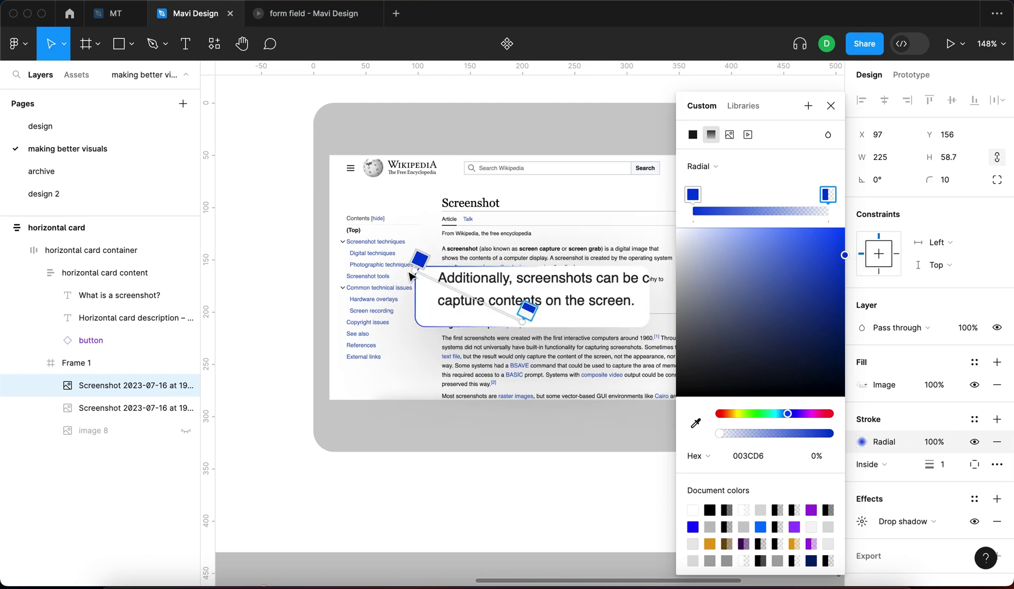
left_click_drag(414, 269, 602, 322)
left_click_drag(522, 322, 599, 267)
scroll(591, 324, "down", 5)
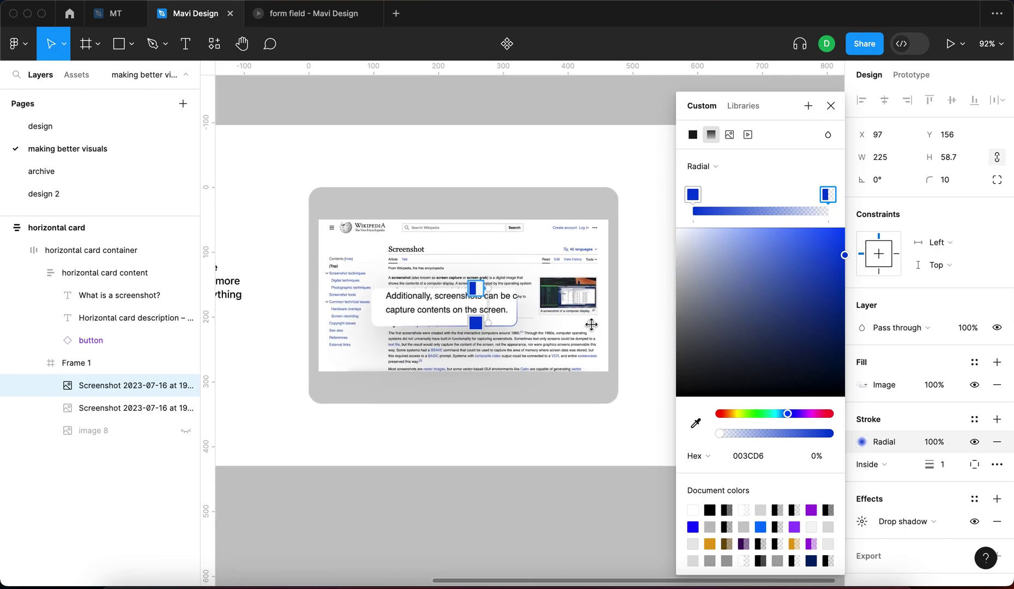
left_click_drag(658, 327, 647, 327)
scroll(450, 310, "up", 5)
- Lower the opacity of the excerpt's radial stroke to 40%
left_click(933, 441)
key("shift+Down")
key("shift+Down")
key("shift+Down")
key("shift+Down")
key("shift+Down")
key("shift+Down")
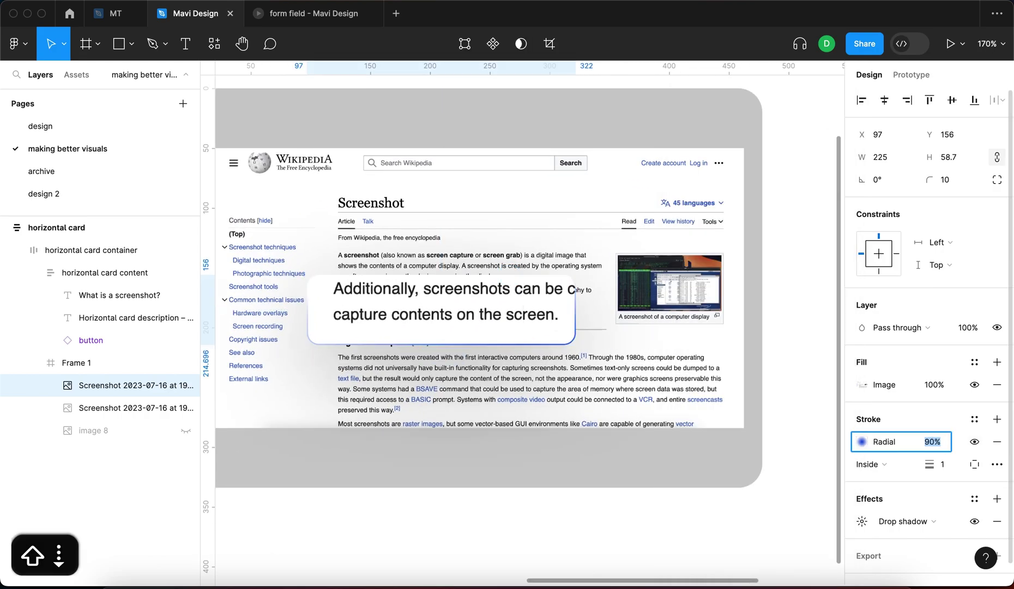
key("shift+Up")
key("shift+Up")
key("shift+Up")
key("shift+Down")
key("shift+Down")
key("shift+Down")
key("shift+Down")
key("shift+Up")
key("shift+Up")
key("shift+Down")
scroll(584, 404, "down", 8)
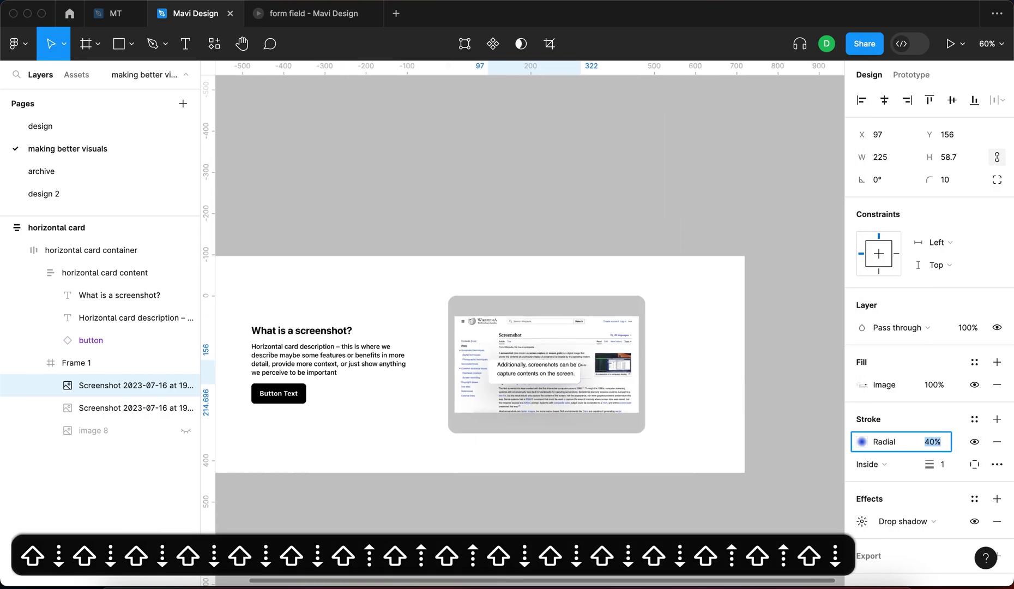
- Try centring the excerpt's radial stroke gradient on its upper-right corner, with the fading end toward the left along the upper edge
key("Return")
scroll(530, 377, "up", 7)
left_click(862, 442)
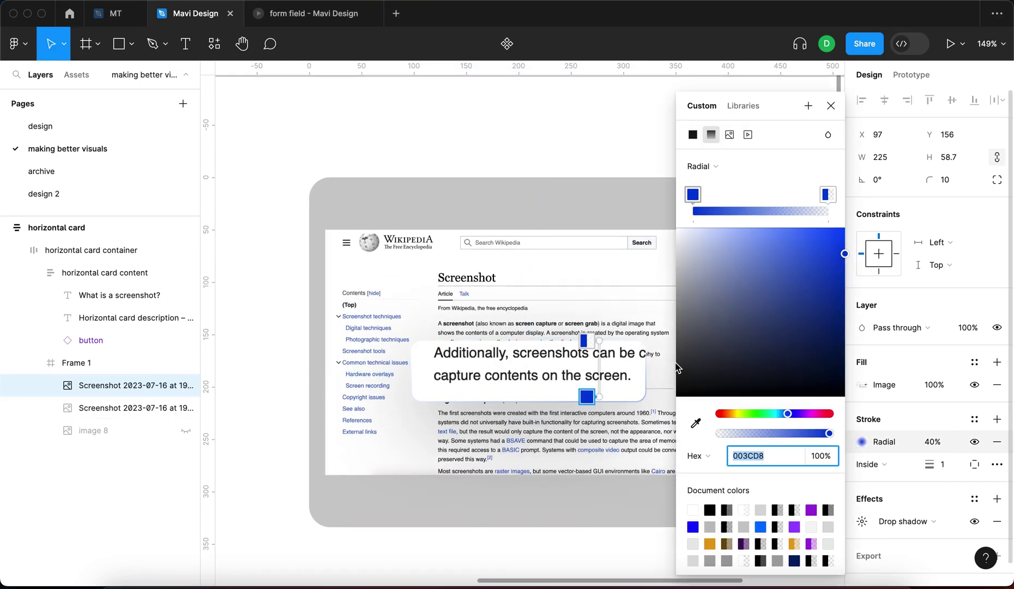
scroll(568, 406, "down", 4)
scroll(568, 406, "down", 2)
scroll(545, 397, "right", 3)
left_click_drag(461, 387, 372, 385)
scroll(321, 384, "up", 8)
left_click_drag(491, 389, 529, 341)
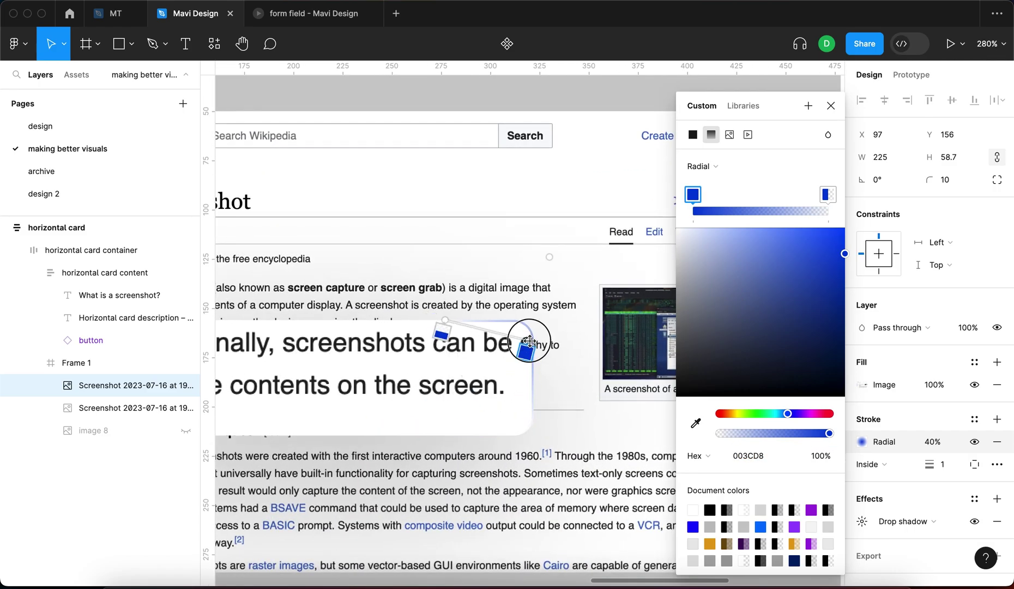
scroll(529, 341, "down", 8)
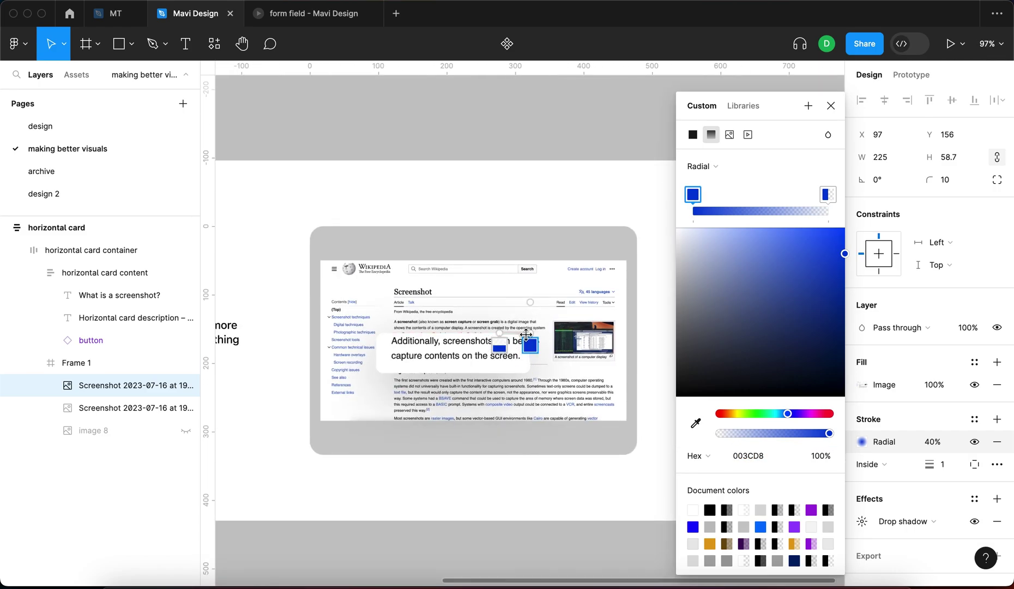
- Try stretching the transparent end of the stroke gradient farther left along the excerpt's upper edge
scroll(526, 334, "up", 8)
left_click(499, 346)
scroll(481, 318, "down", 4)
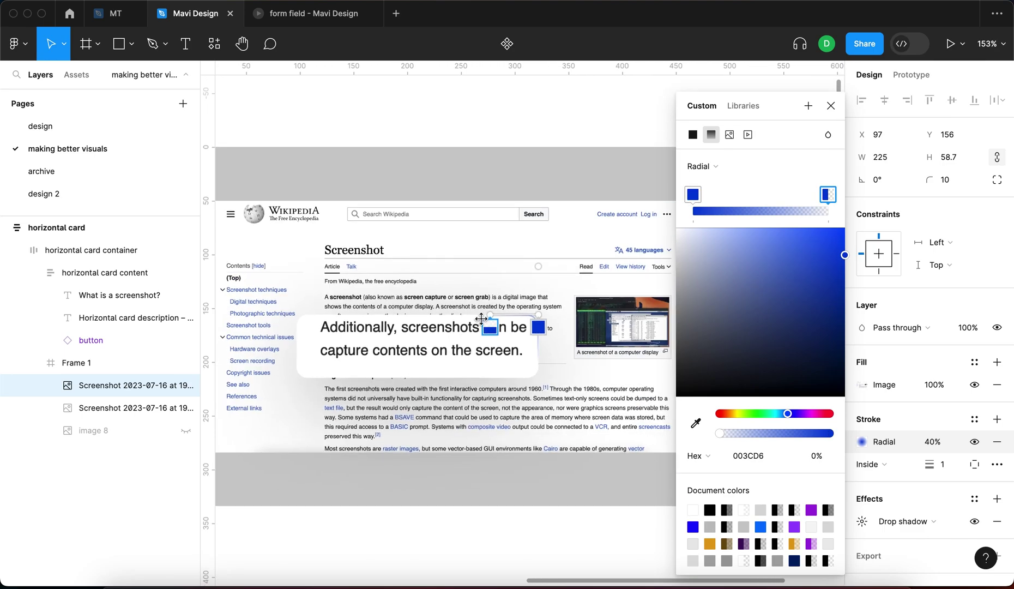
mouse_move(486, 316)
left_mouse_down()
mouse_move(317, 325)
mouse_move(351, 325)
left_mouse_up()
- Try a Y offset of 44 for the excerpt's drop shadow
left_click(861, 520)
left_click(708, 500)
key("shift+Up")
key("shift+Up")
key("shift+Up")
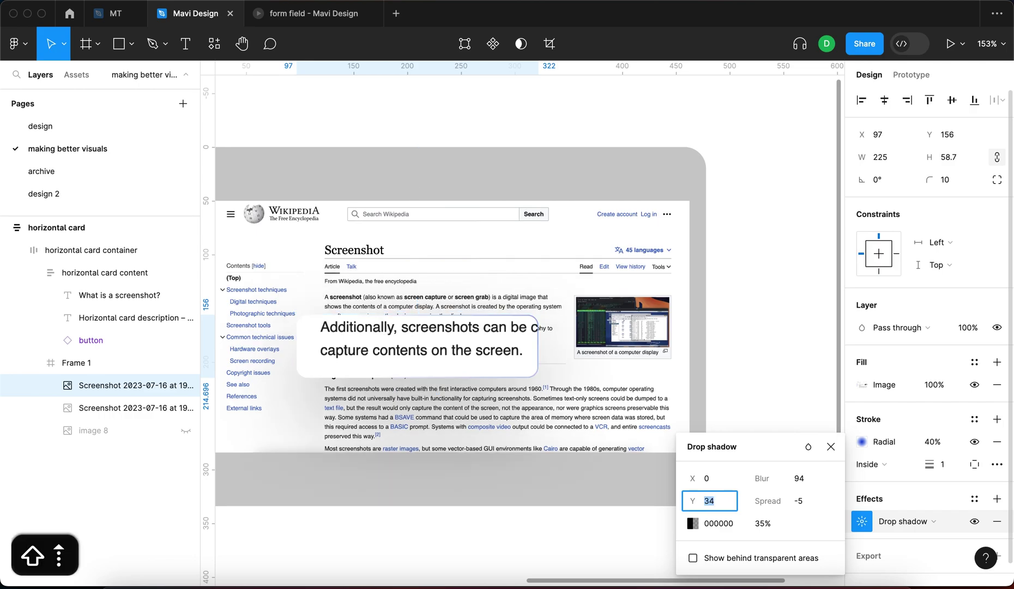
key("shift+Up")
key("shift+Down")
key("shift+Down")
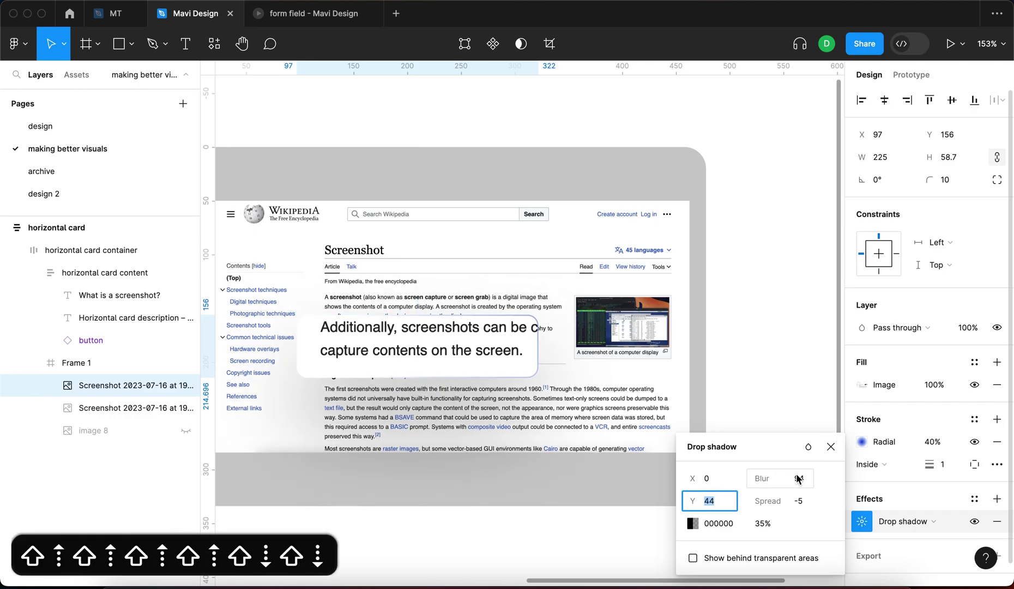
- Set the excerpt's drop shadow to a Y offset of 34 and a blur of 64
left_click(797, 478)
key("shift+Down")
key("shift+Down")
key("shift+Down")
key("shift+Down")
left_click(708, 501)
key("shift+Down")
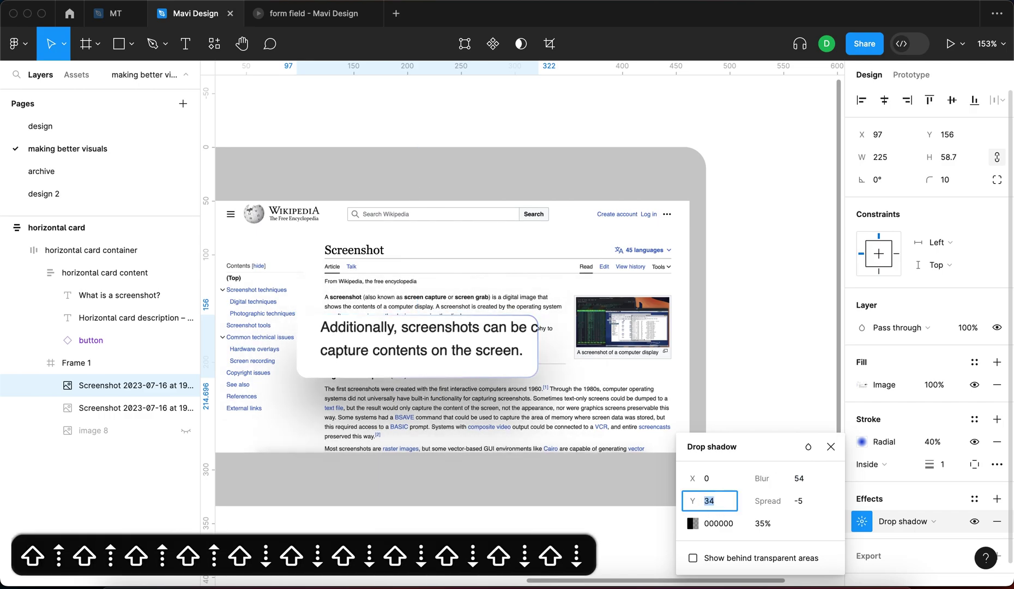
left_click(791, 477)
key("shift+Up")
key("Return")
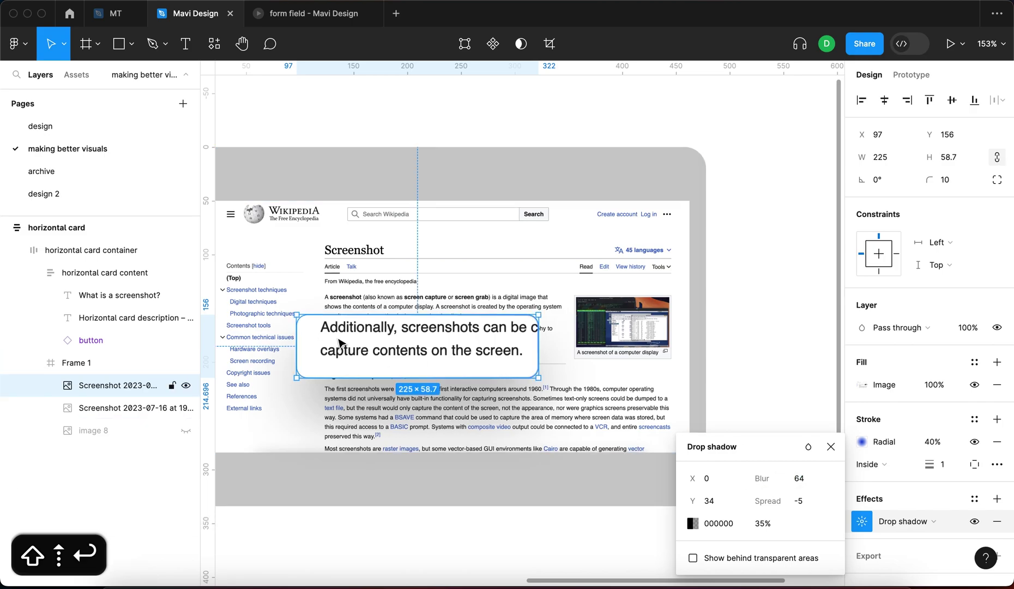
- Centre the radial stroke gradient on the middle of the excerpt's upper edge and make it fade toward the lower edge
left_click(862, 442)
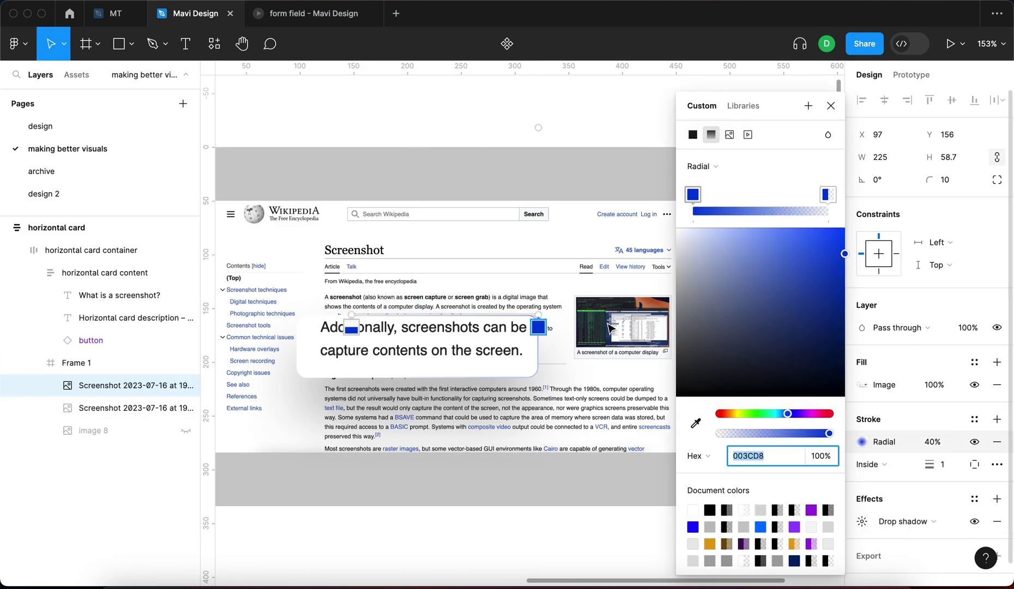
left_click_drag(542, 318, 415, 314)
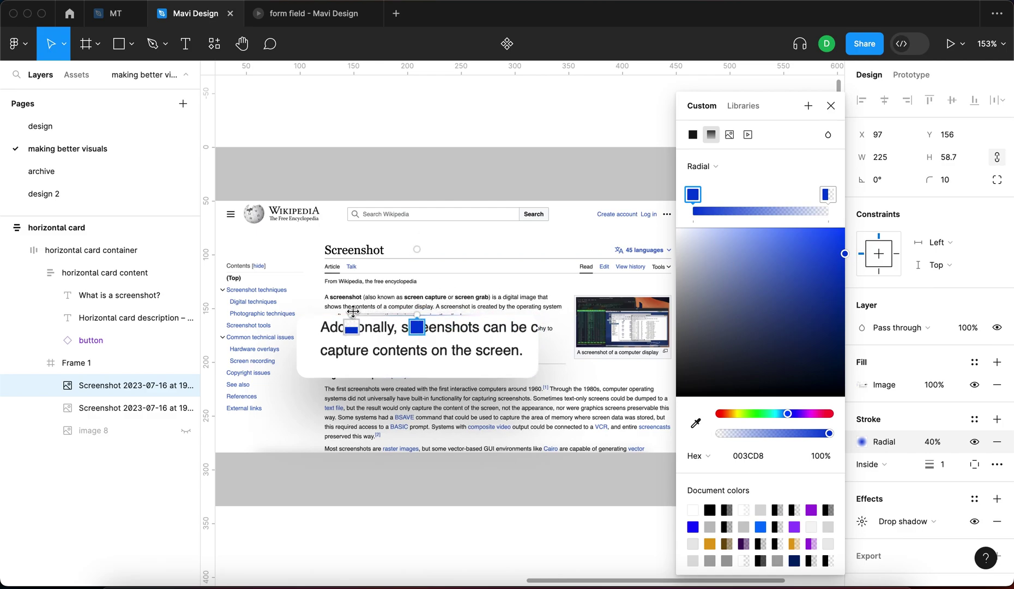
left_click_drag(352, 311, 406, 373)
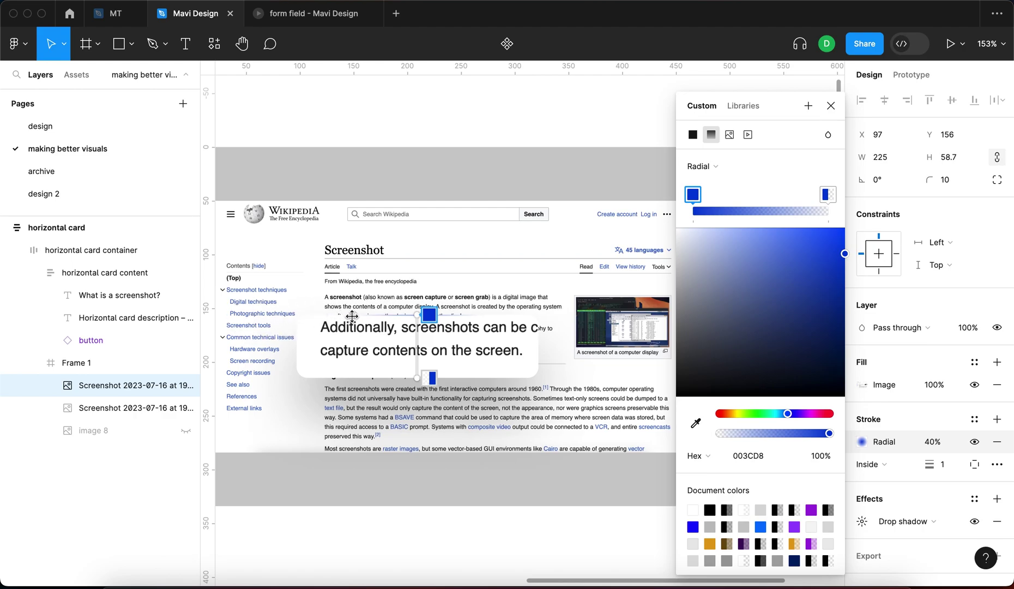
- Recolor the solid stop of the excerpt's stroke gradient black
scroll(294, 315, "left", 3)
left_click(692, 195)
left_click_drag(725, 265, 540, 505)
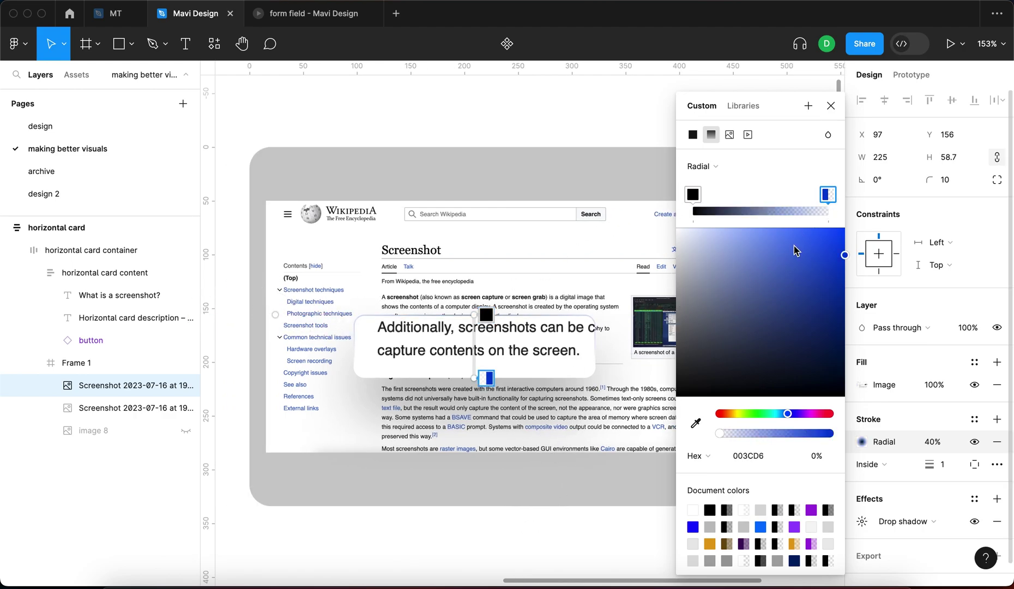
- Raise the opacity of the excerpt's radial stroke to 80%
left_click(932, 441)
key("shift+Up")
key("shift+Up")
key("shift+Up")
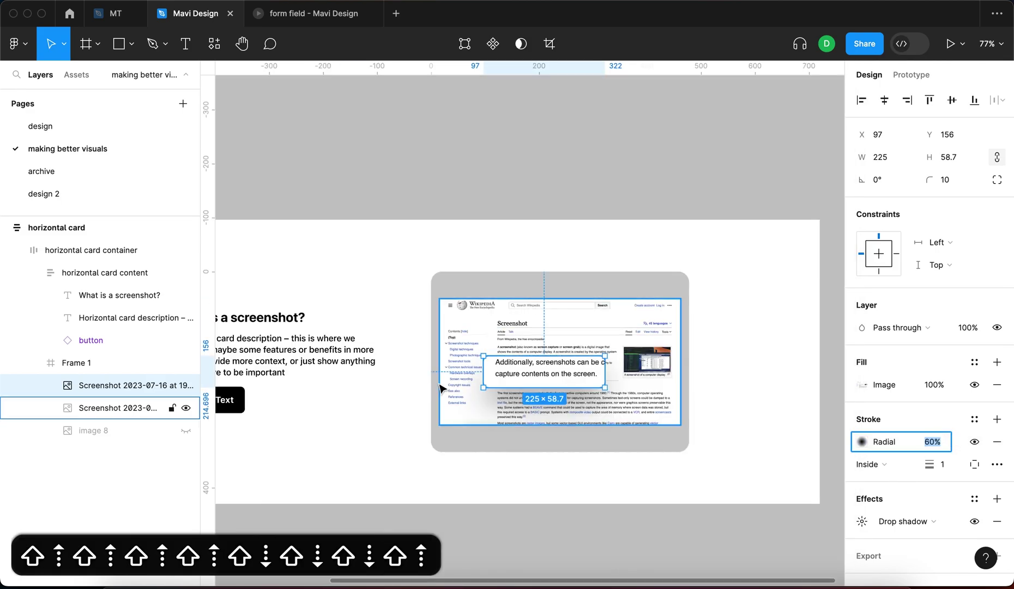
scroll(455, 385, "up", 5)
key("shift+Up")
key("shift+Up")
key("shift+Up")
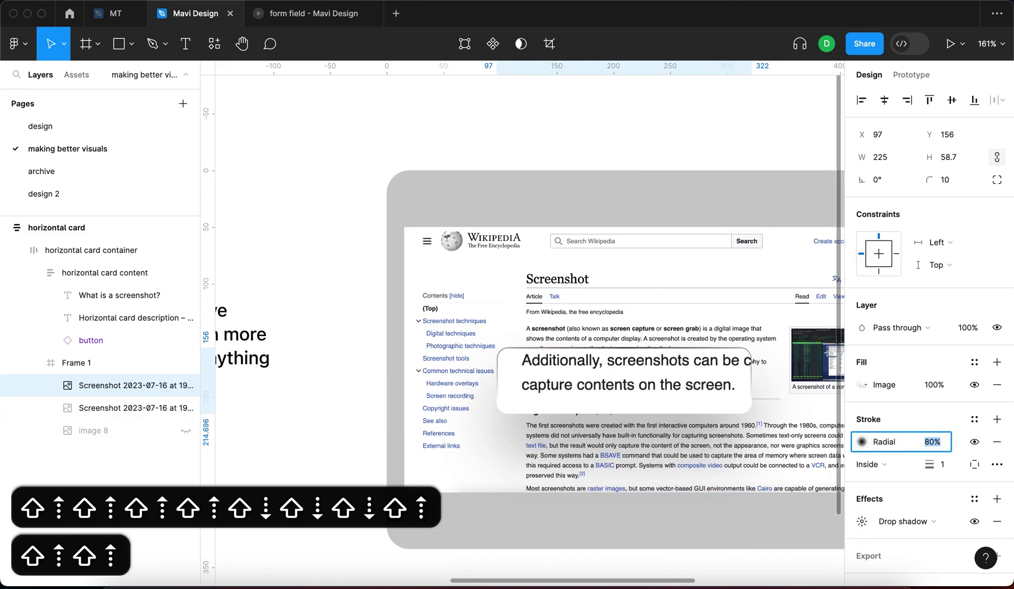
key("shift+Down")
- Set the excerpt's stroke weight to 0.5
left_click(944, 466)
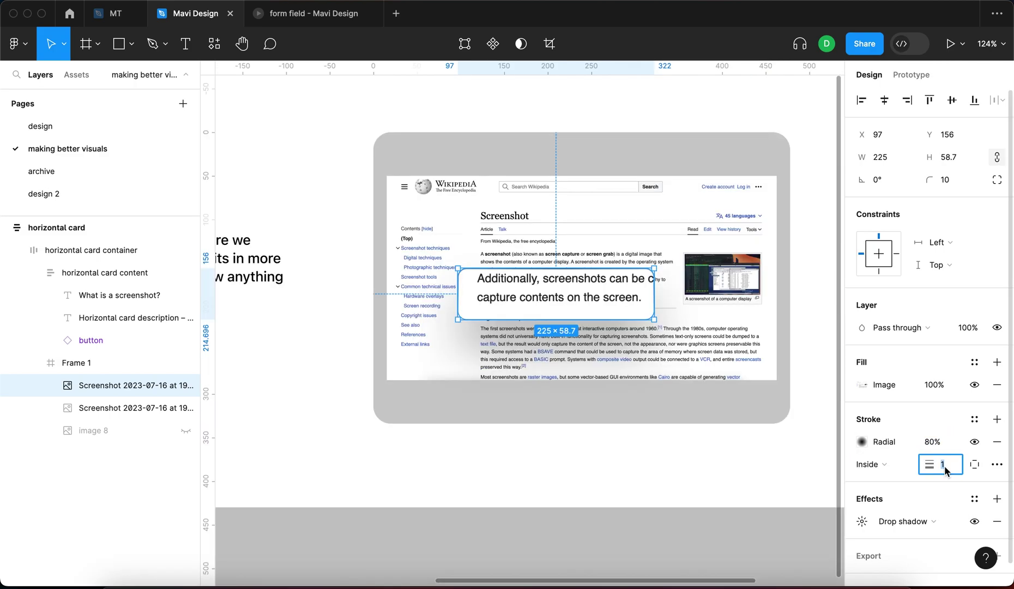
type(").5")
key("BackSpace")
key("BackSpace")
key("BackSpace")
type("0")
key("Return")
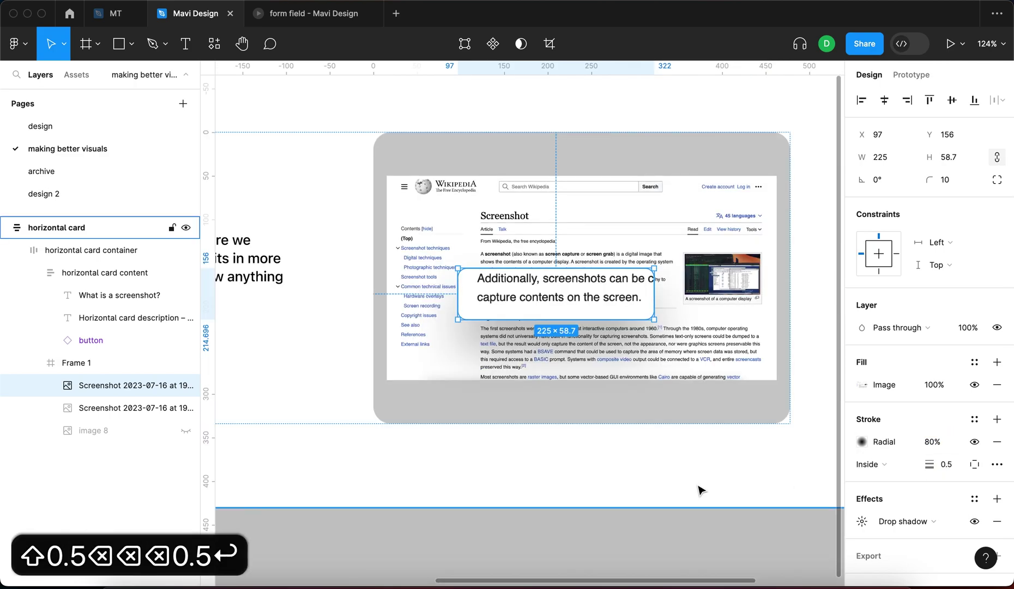
- Set the excerpt's drop shadow to a Y offset of 14 and adjust its blur
mouse_move(587, 393)
left_mouse_down()
mouse_move(536, 378)
mouse_move(561, 362)
mouse_move(553, 337)
left_mouse_up()
left_click(861, 521)
left_click(709, 500)
key("shift+Down")
key("shift+Down")
key("shift+Down")
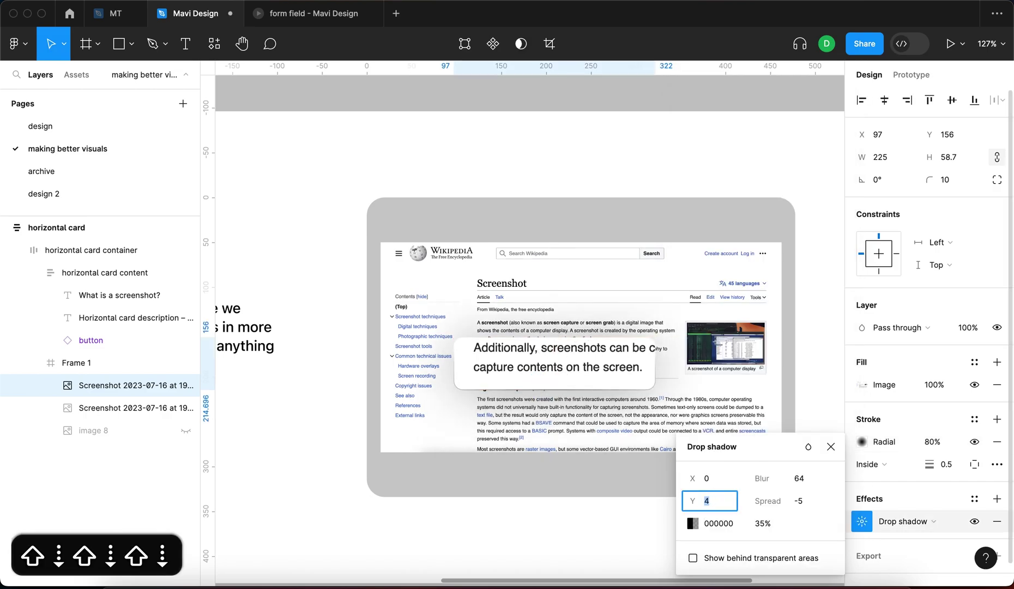
key("shift+Up")
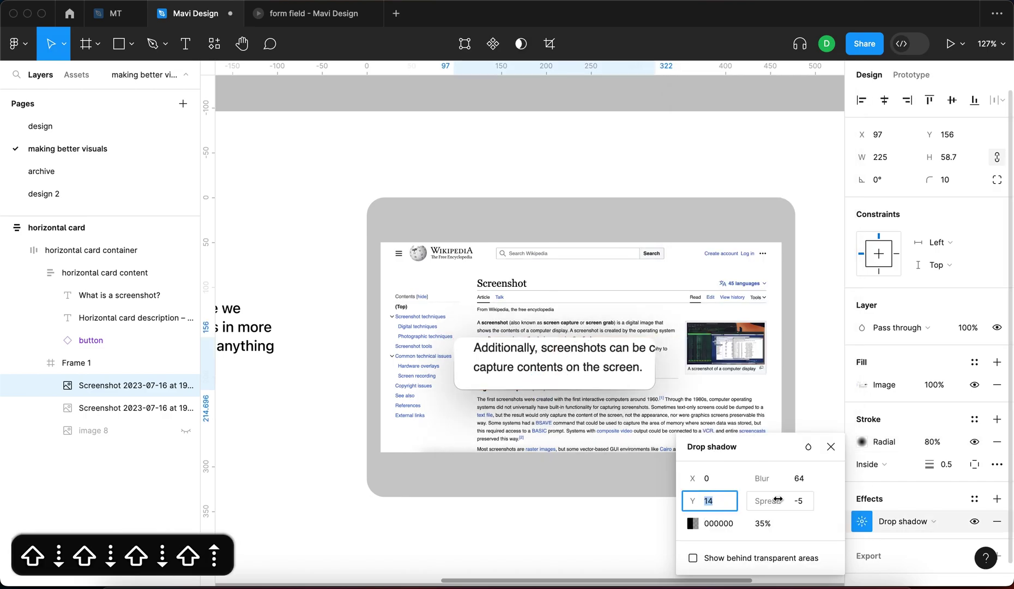
left_click(799, 480)
key("shift+Up")
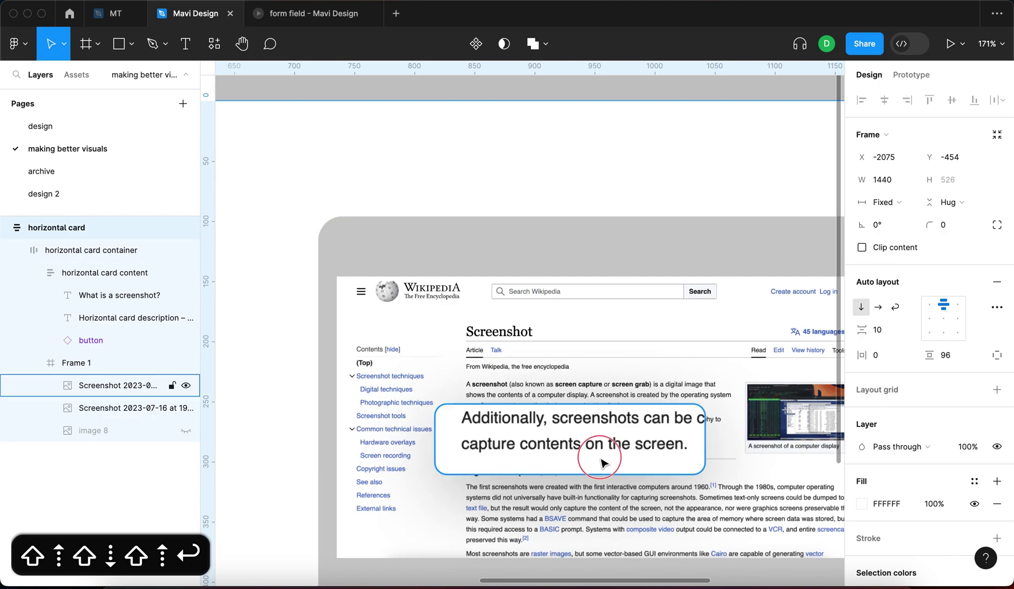
- Crop the excerpt's image: nudge the source image slightly up and right inside the crop area and enlarge it
left_click(599, 462)
scroll(695, 336, "down", 2)
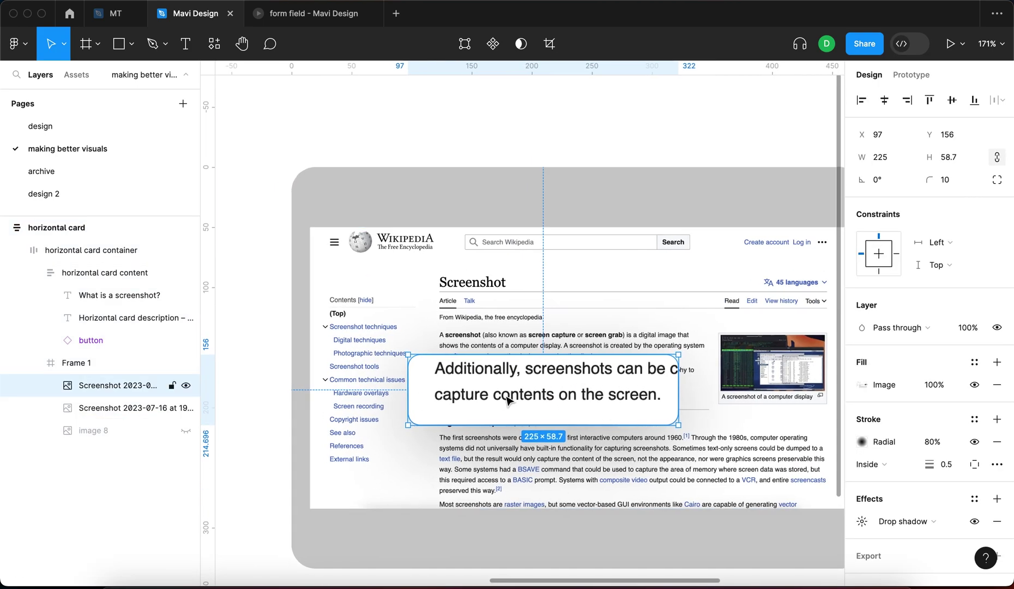
double_click(569, 387)
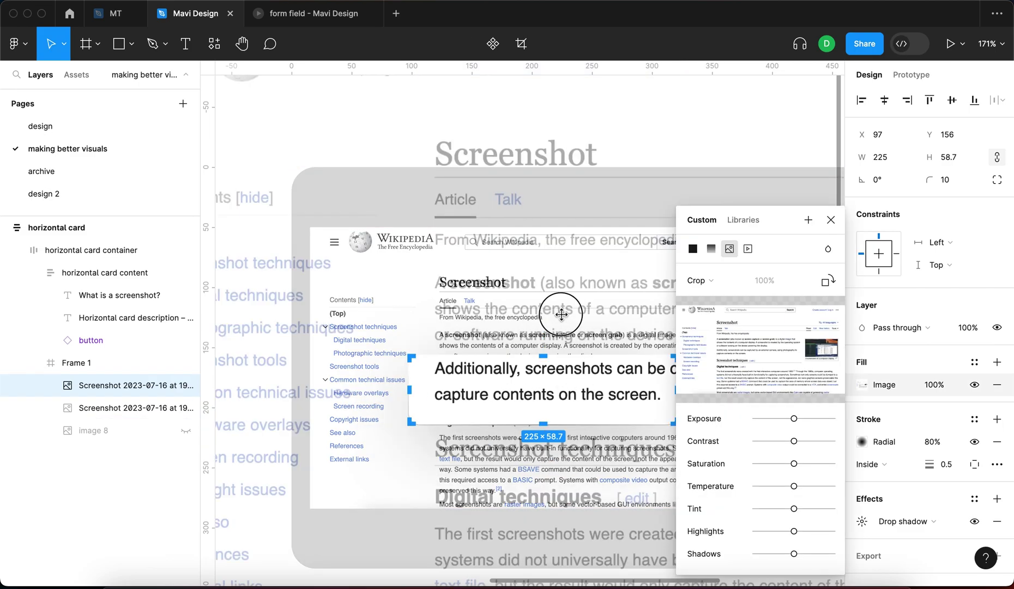
left_click_drag(561, 314, 568, 308)
scroll(505, 342, "right", 3)
scroll(505, 342, "down", 1)
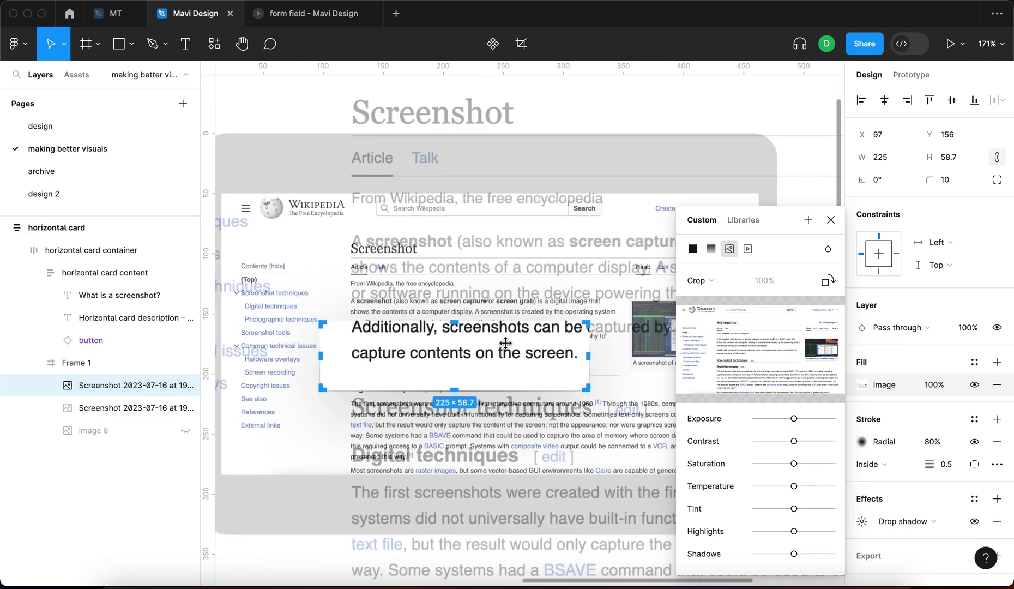
scroll(512, 381, "down", 5)
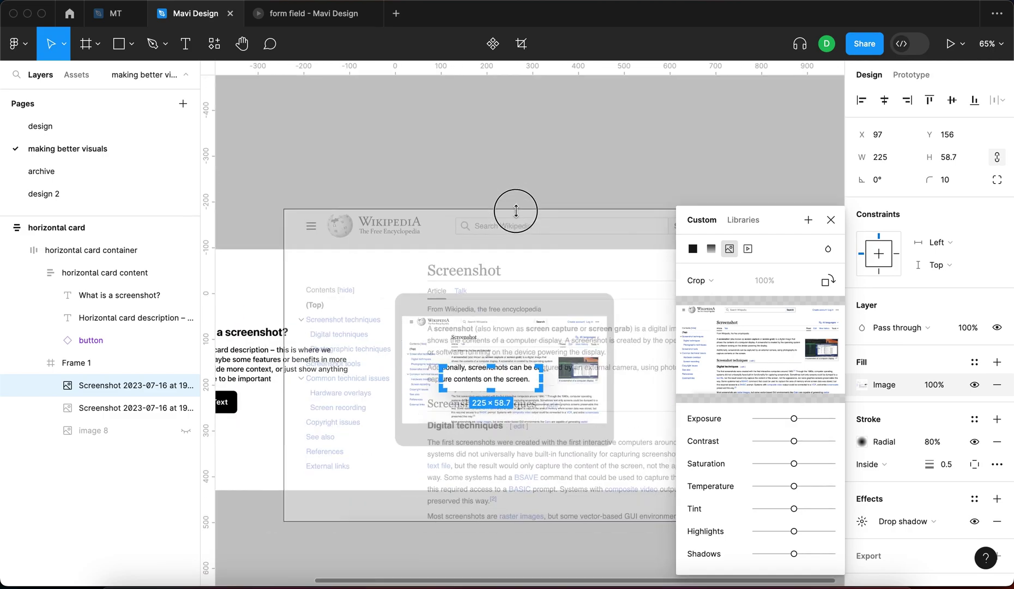
- Shift the source image to frame "capture contents on the screen." and resize the excerpt's crop area to 245 × 51
scroll(503, 333, "up", 5)
left_click_drag(503, 333, 497, 328)
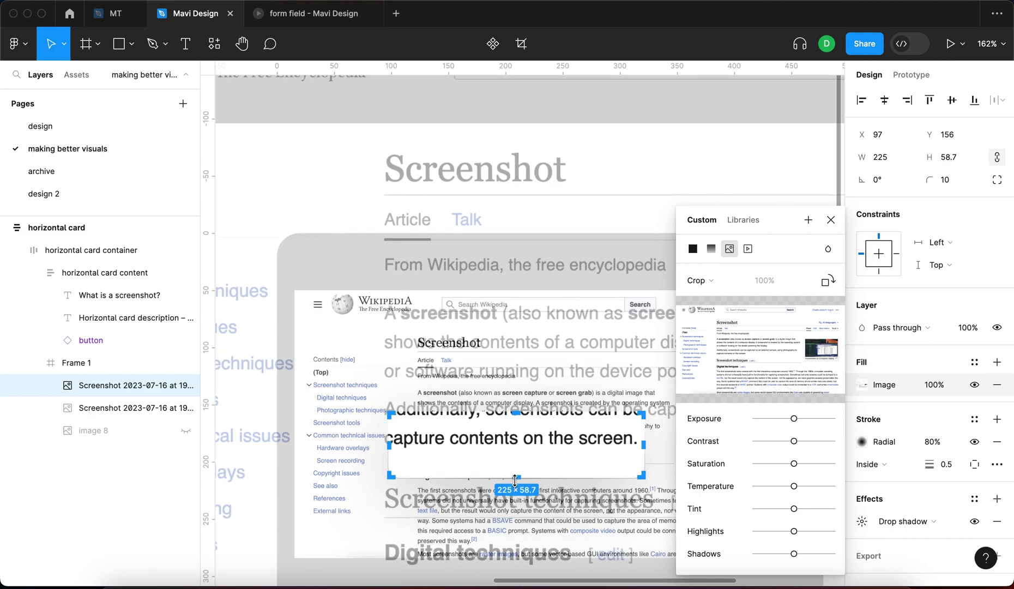
left_click_drag(514, 479, 518, 469)
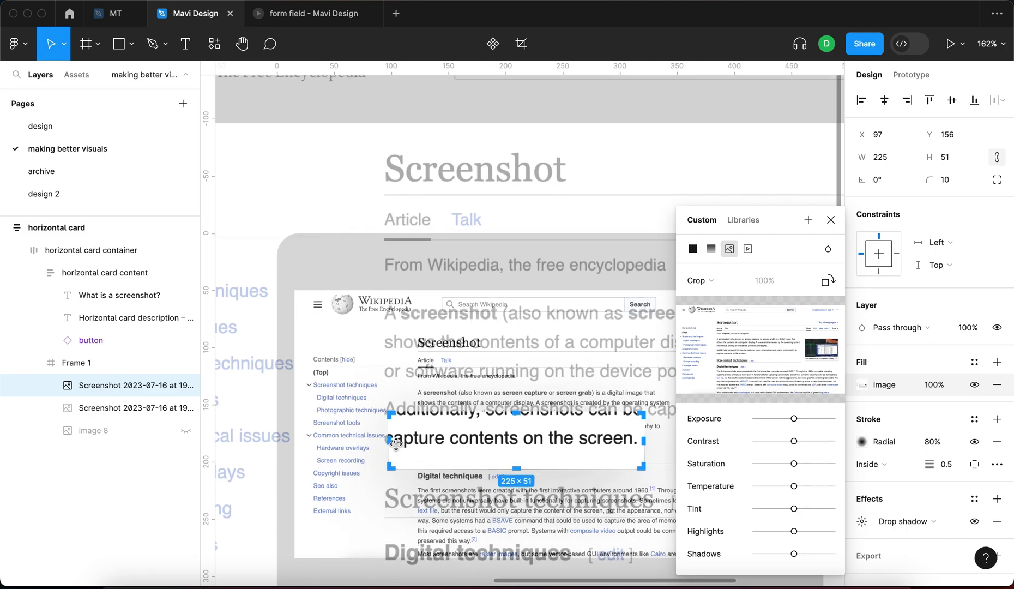
left_click_drag(390, 441, 370, 440)
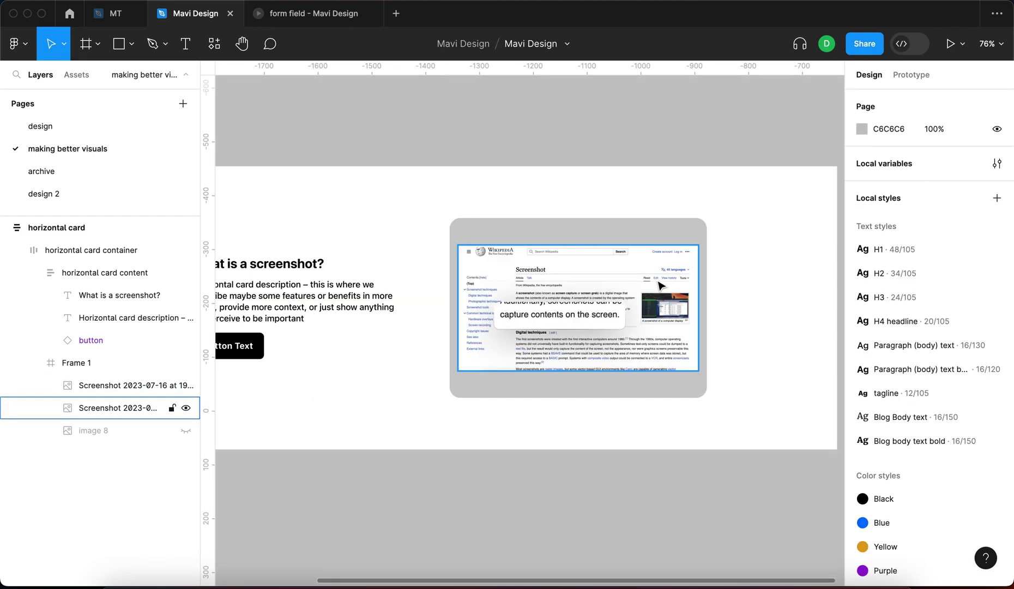
- Change the fill of the gray frame behind the Wikipedia screenshot to a radial gradient
left_click(661, 285, "super")
scroll(660, 285, "up", 3)
scroll(659, 285, "down", 3)
key("shift+Return")
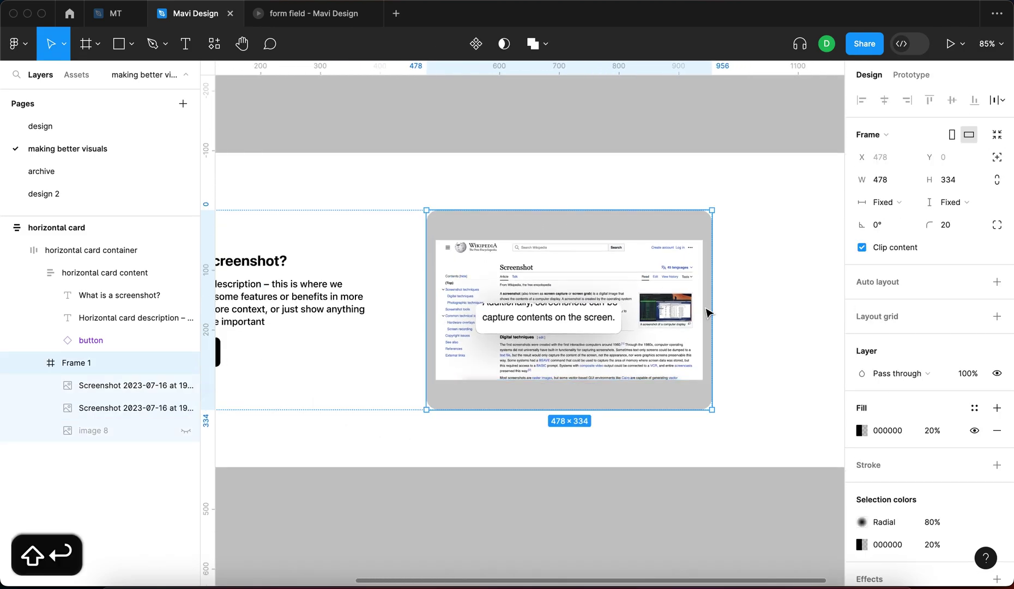
left_click(861, 430)
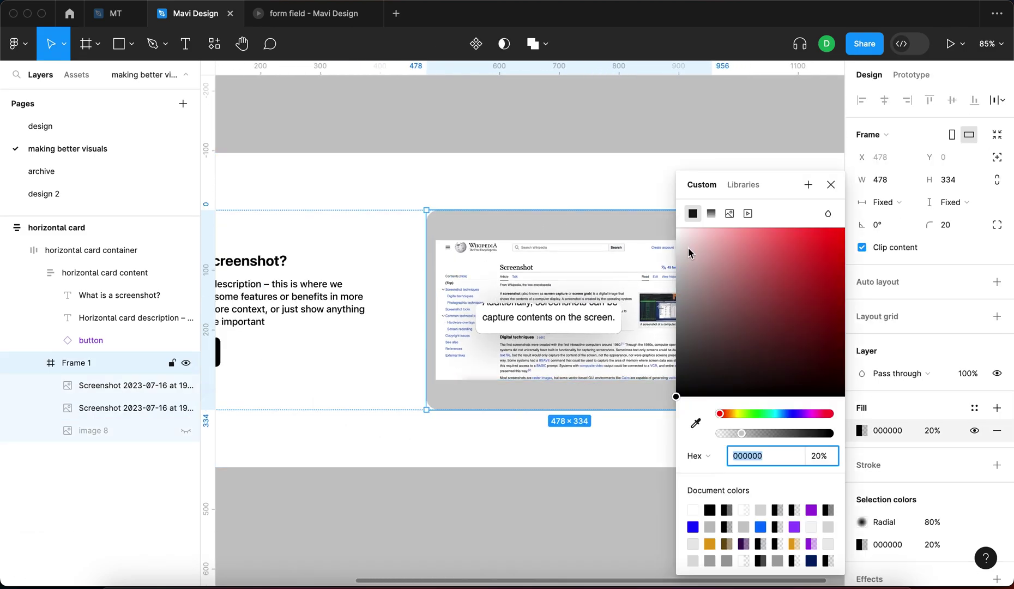
left_click(709, 211)
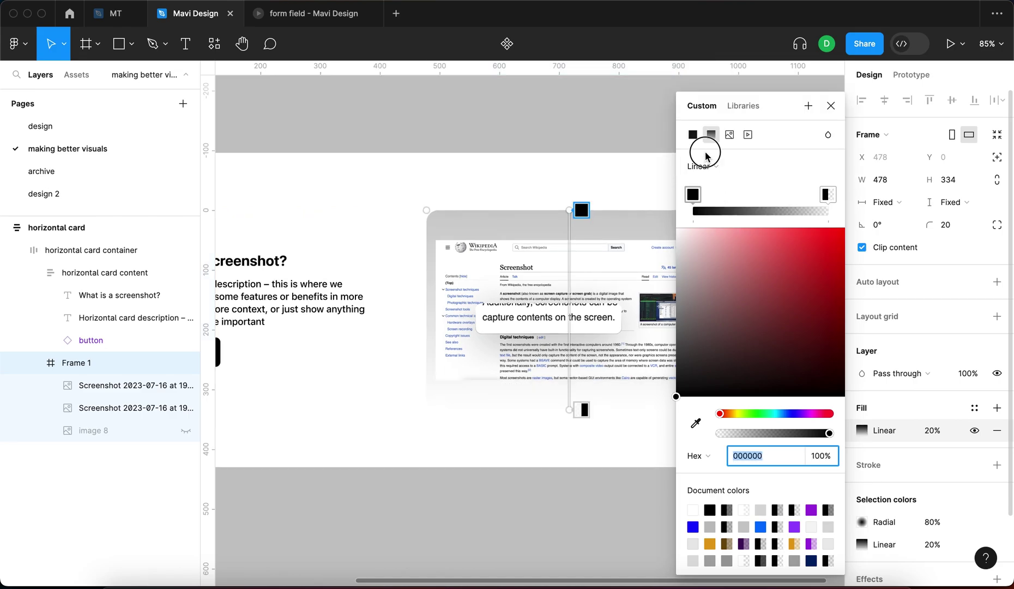
left_click(703, 166)
left_click(713, 181)
- Centre the frame's radial fill near its lower-right corner and extend the fade diagonally past its upper-left corner
scroll(556, 297, "down", 3)
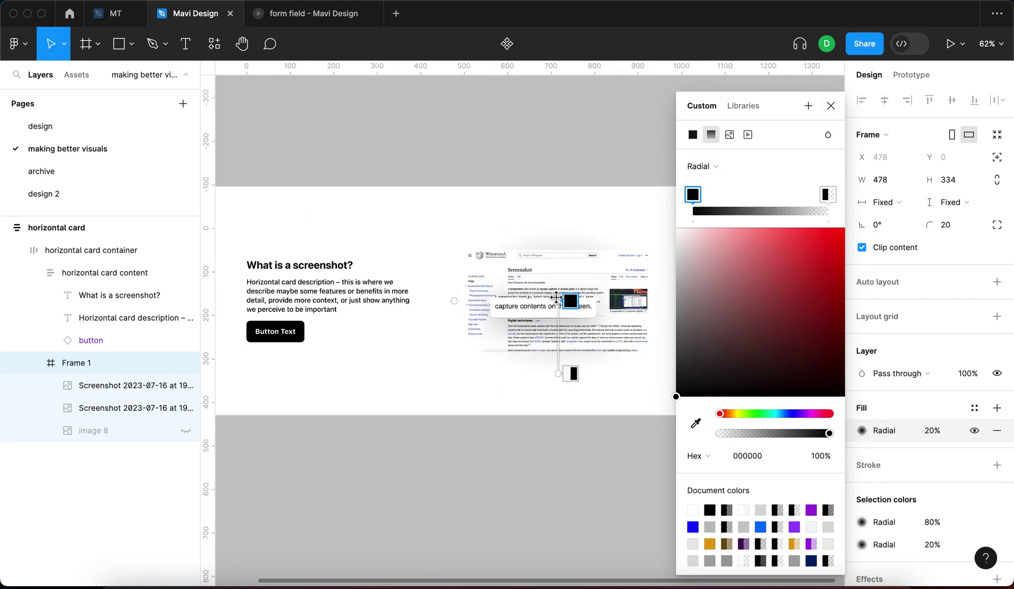
left_click_drag(556, 297, 652, 379)
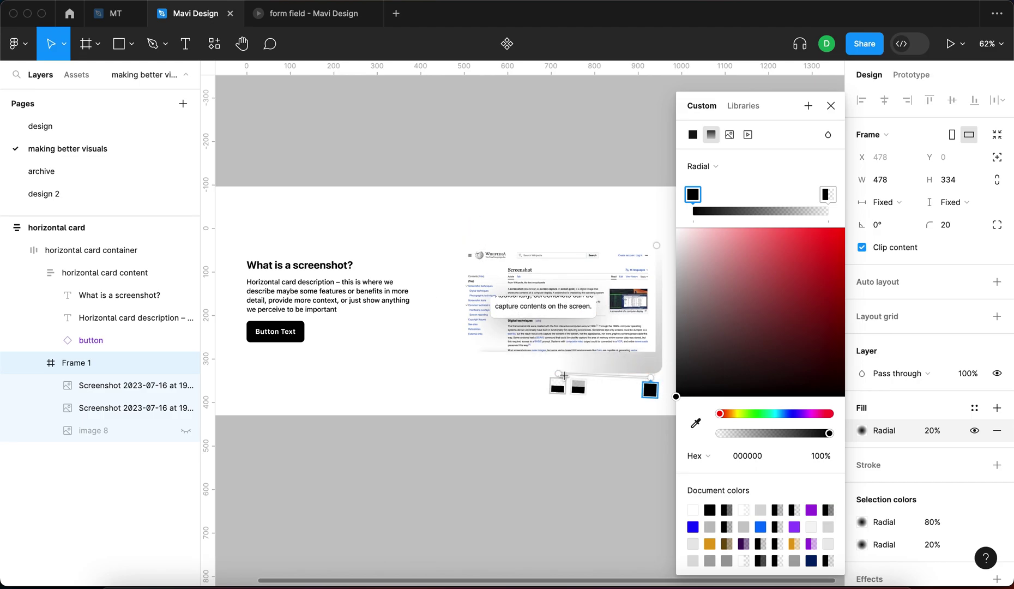
left_click_drag(490, 190, 446, 177)
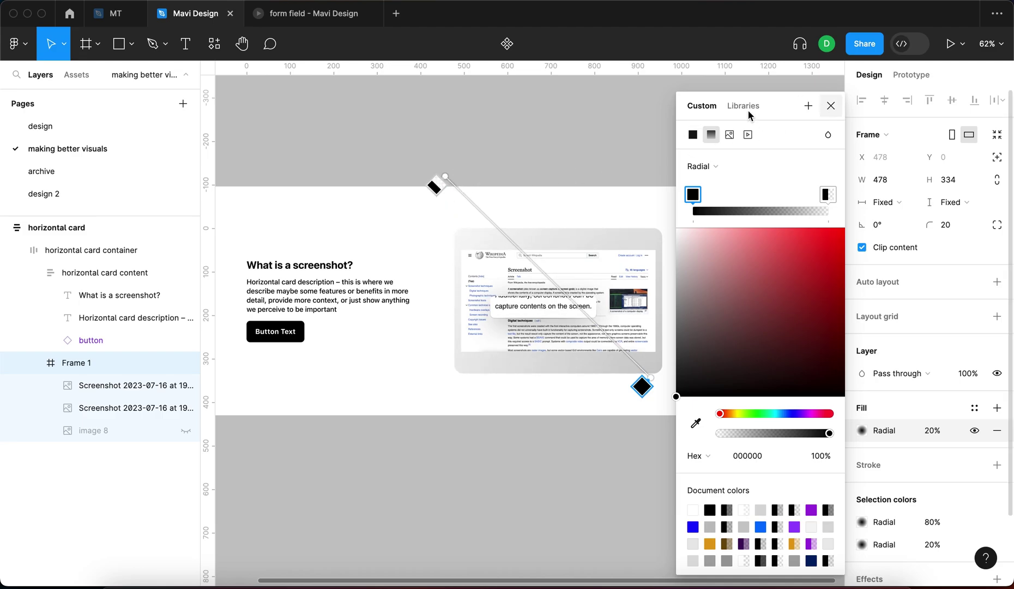
left_click(616, 135)
- Duplicate the horizontal card so that two copies are stacked vertically
scroll(550, 161, "down", 5)
left_click(555, 167)
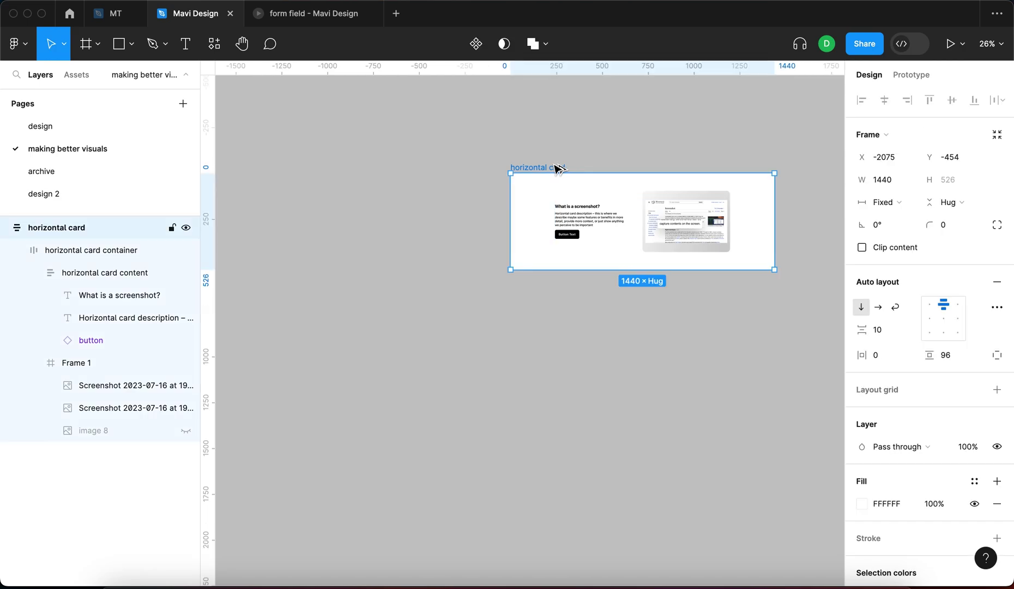
left_click_drag(556, 167, 553, 203)
- Delete the enlarged text excerpt from the upper card's visual and select the frame around its screenshot
left_click(685, 261, "super")
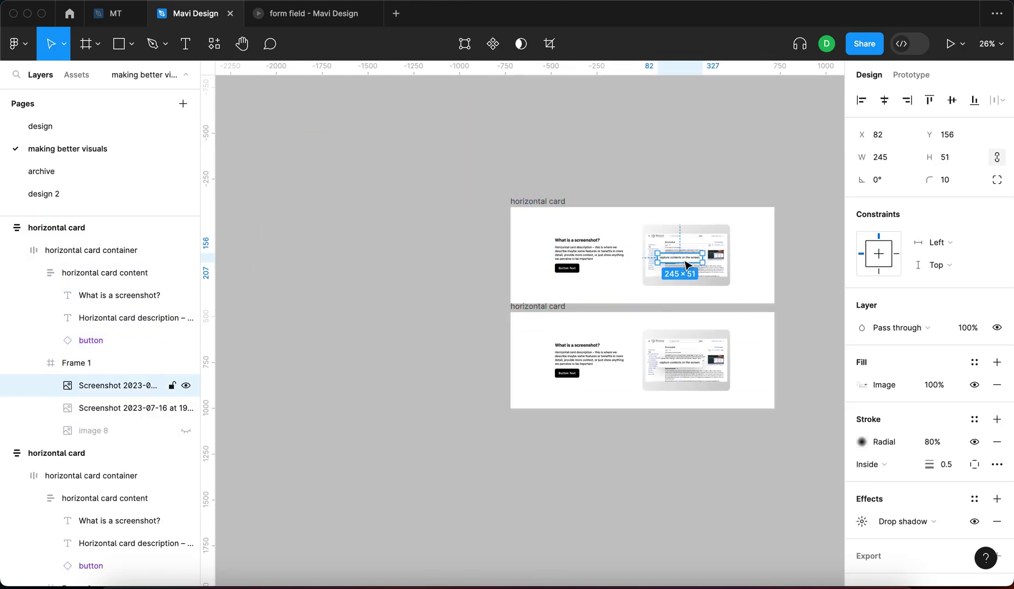
scroll(685, 265, "up", 5)
key("BackSpace")
left_click(702, 312)
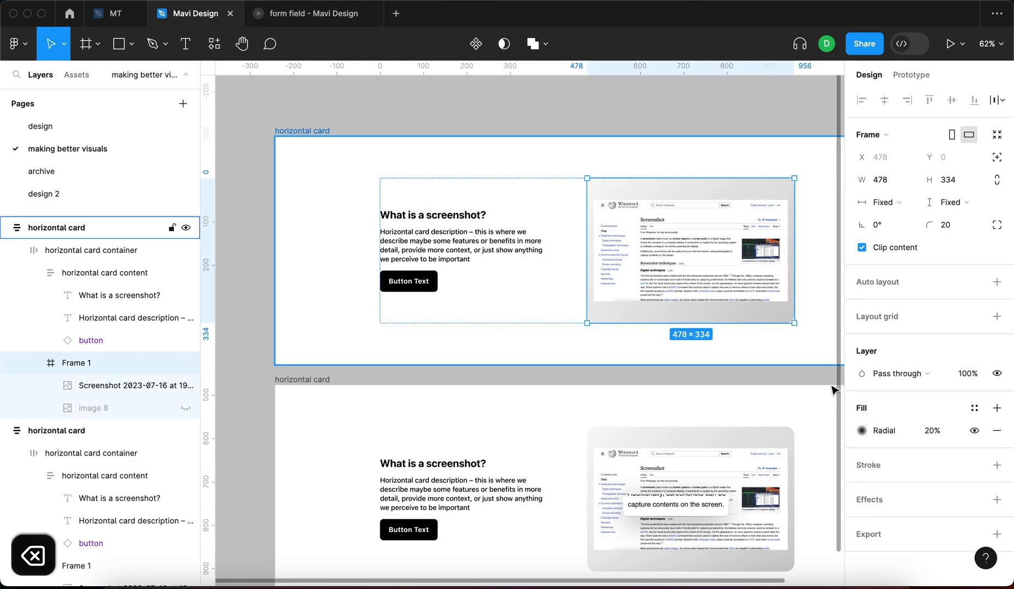
- Change the fill of the frame behind the upper card's screenshot to a solid gray
left_click(862, 432)
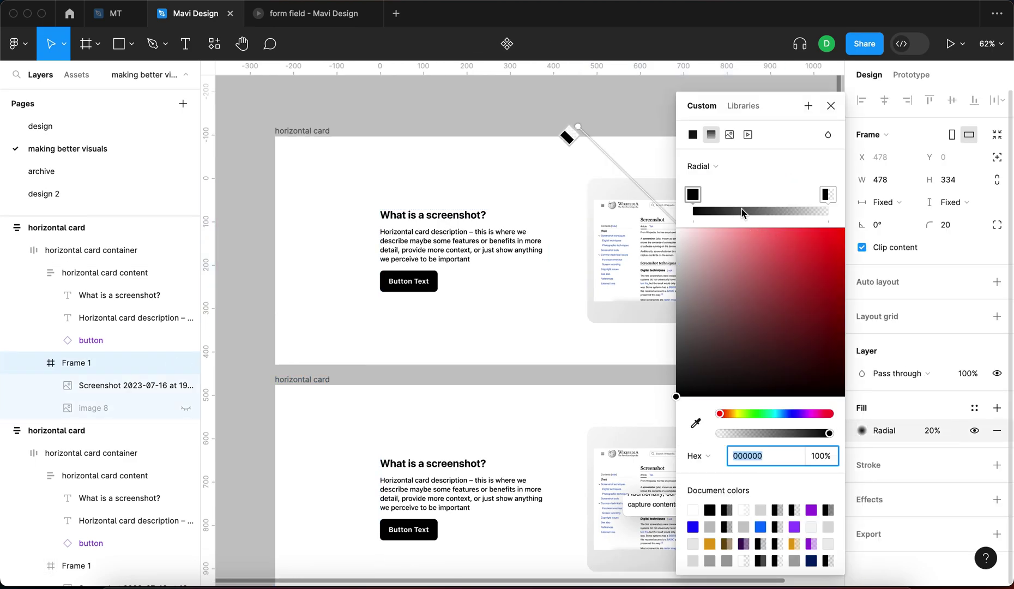
left_click(692, 135)
left_click_drag(657, 254, 654, 281)
left_click(669, 132)
scroll(668, 132, "down", 3)
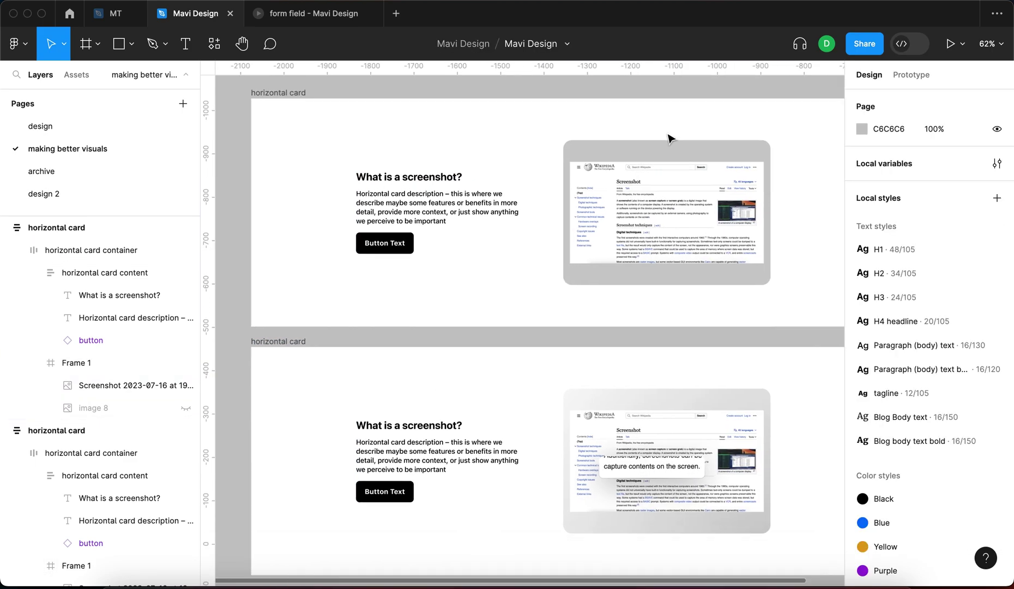
- Round the corners of the lower card's Wikipedia screenshot with a radius of 10
left_click(686, 444, "super")
left_click(728, 524)
scroll(729, 524, "up", 3)
scroll(729, 524, "left", 1)
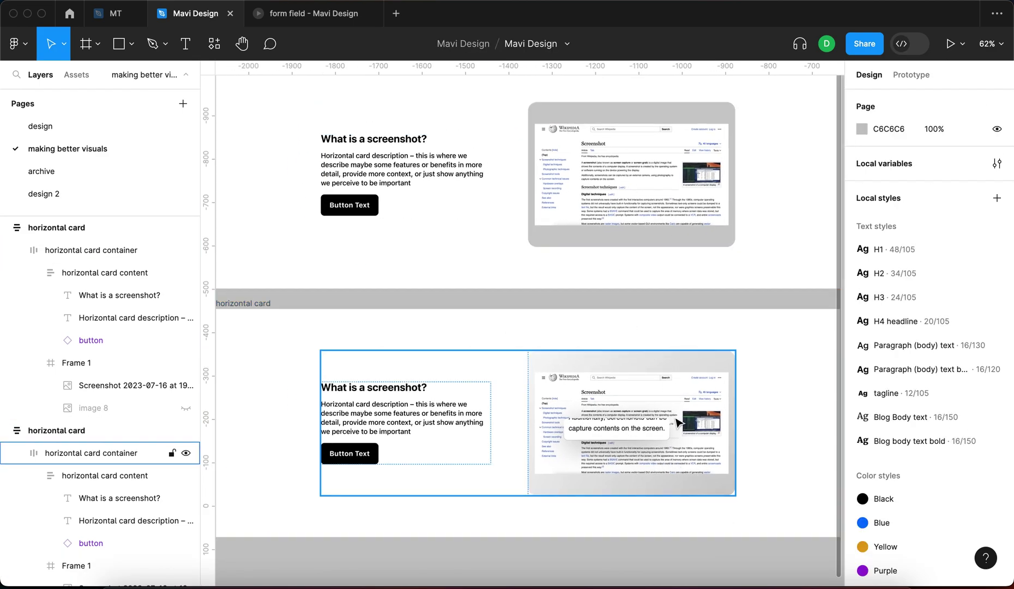
left_click(702, 402)
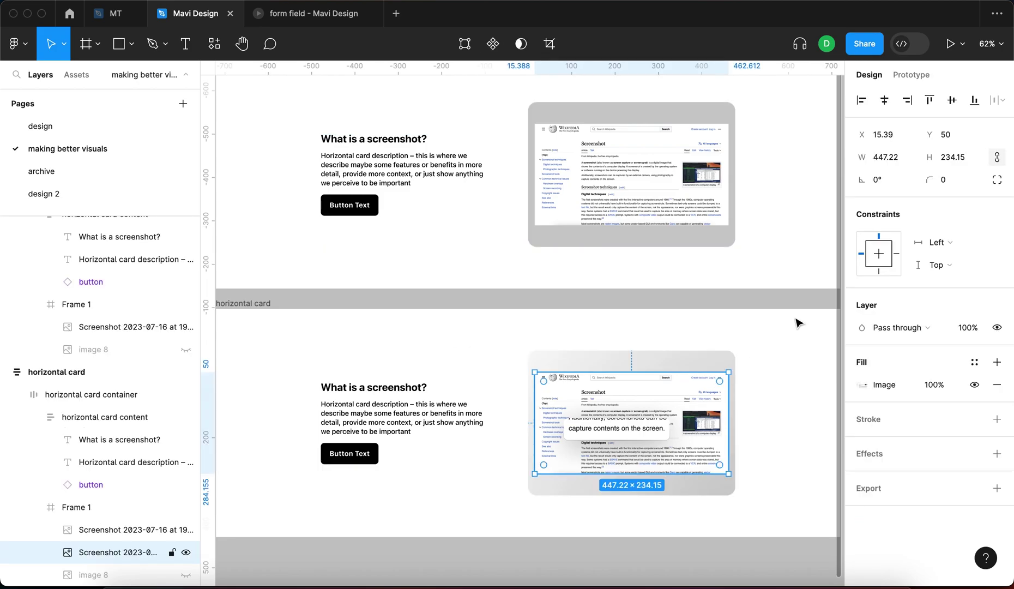
left_click(947, 180)
key("shift+Up")
key("shift+Down")
key("shift+Down")
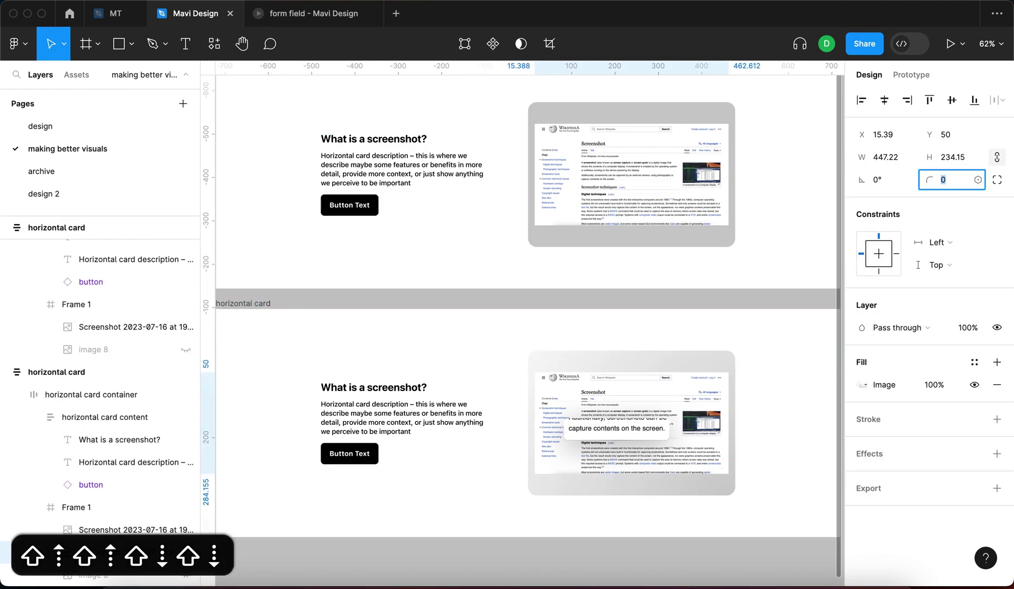
key("shift+Up")
key("shift+Up")
key("shift+Down")
key("Return")
left_click(784, 398)
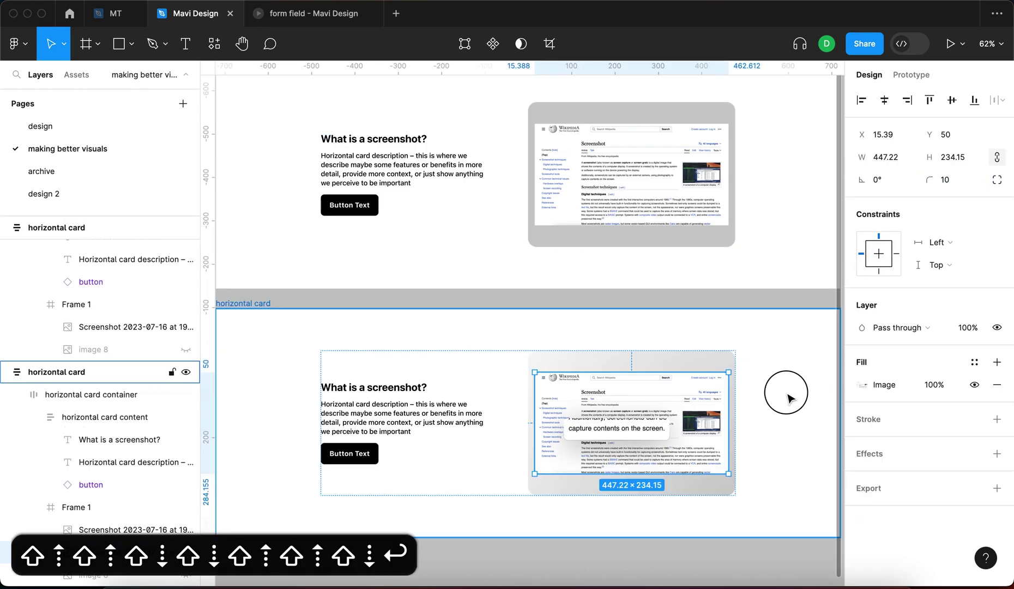
- Compare the upper card's plain gray visual with the lower card's gradient visual
scroll(791, 398, "down", 1)
scroll(788, 397, "up", 2)
scroll(763, 402, "right", 1)
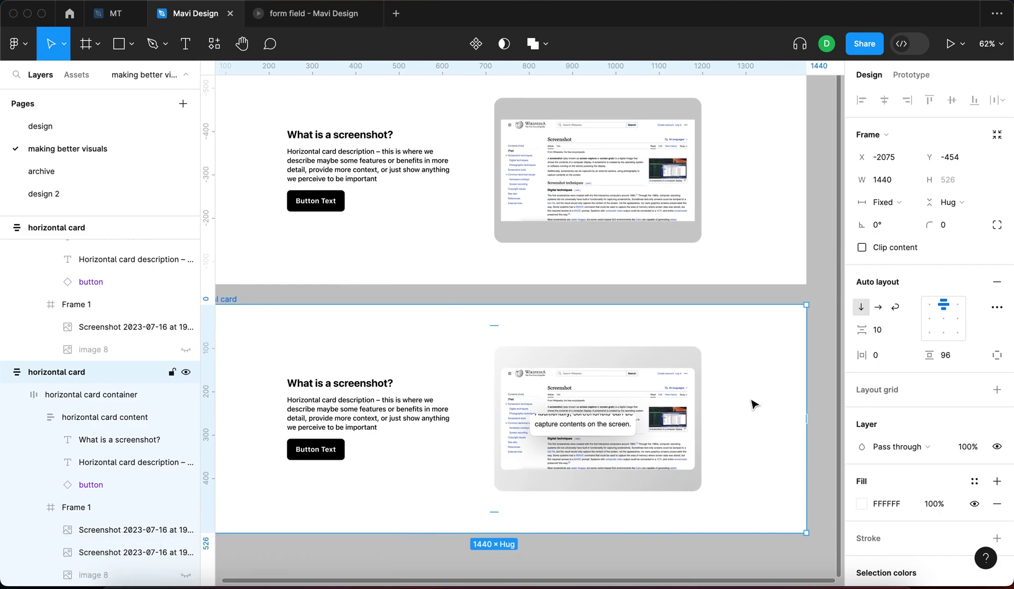
left_click(819, 396)
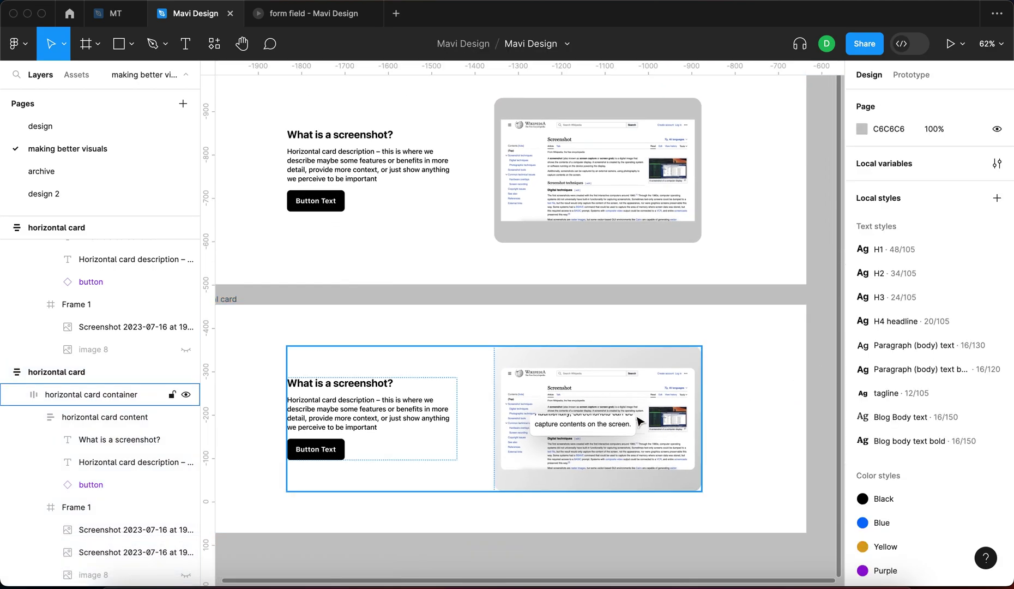
scroll(578, 424, "up", 5)
scroll(583, 423, "down", 3)
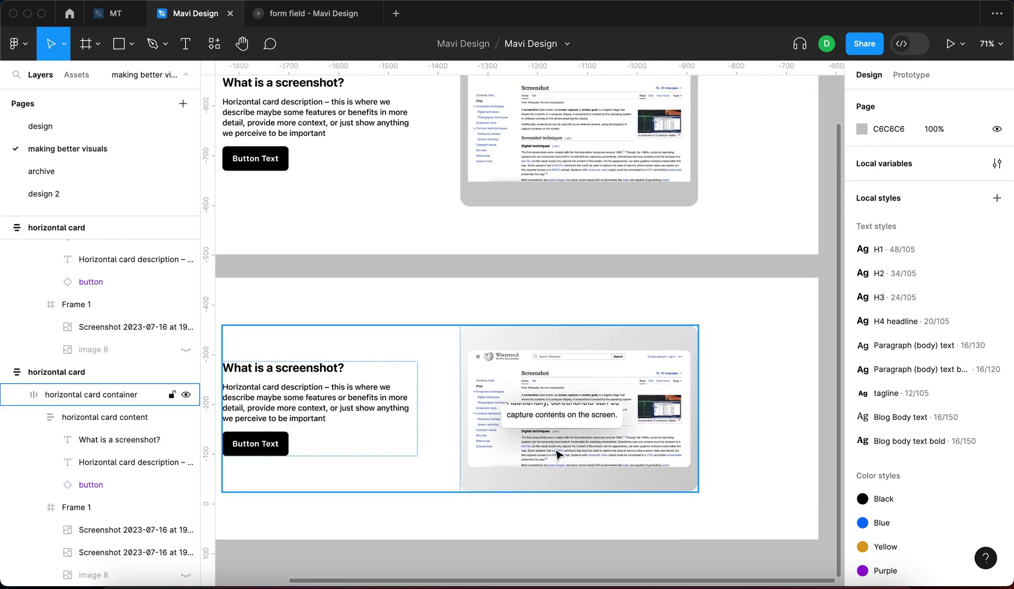
scroll(557, 454, "up", 1)
scroll(557, 454, "left", 2)
scroll(703, 450, "down", 3)
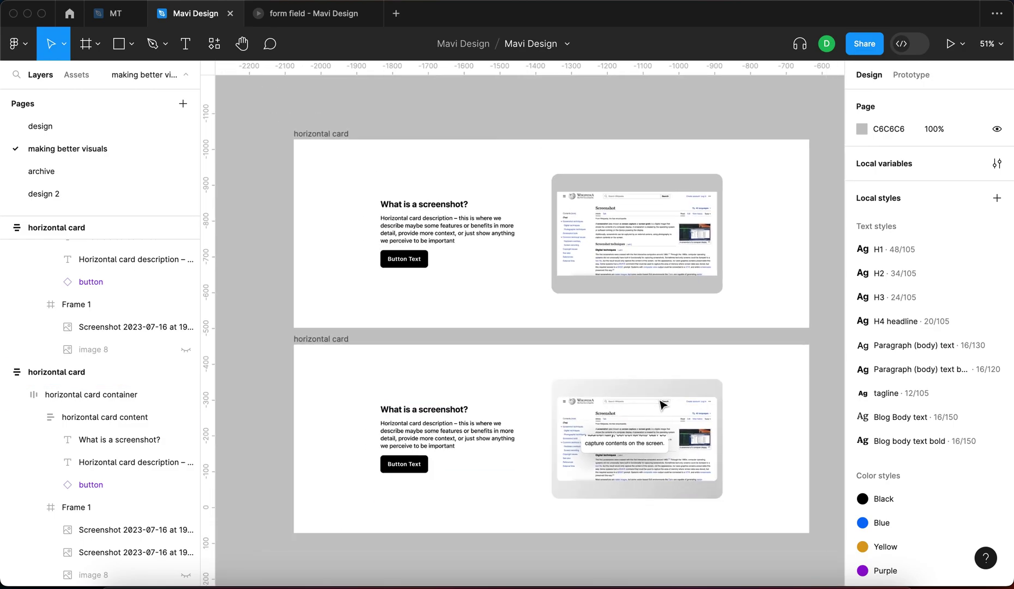
scroll(699, 418, "down", 4)
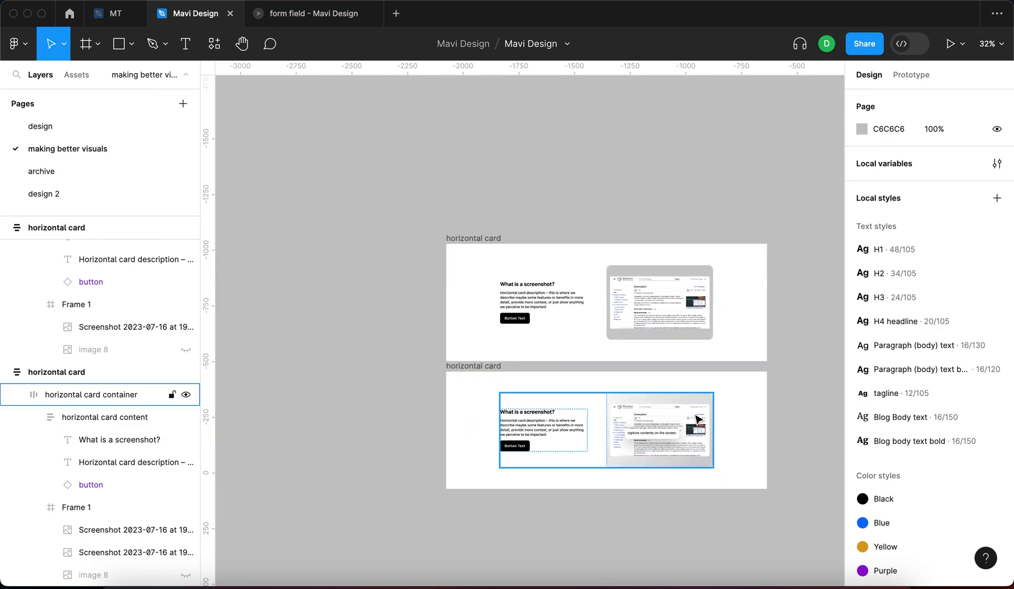
scroll(695, 421, "up", 8)
- Skew the lower card's screenshot and text excerpt horizontally by -14° with SkewDat, and move the excerpt slightly up and left
left_click(686, 433, "super")
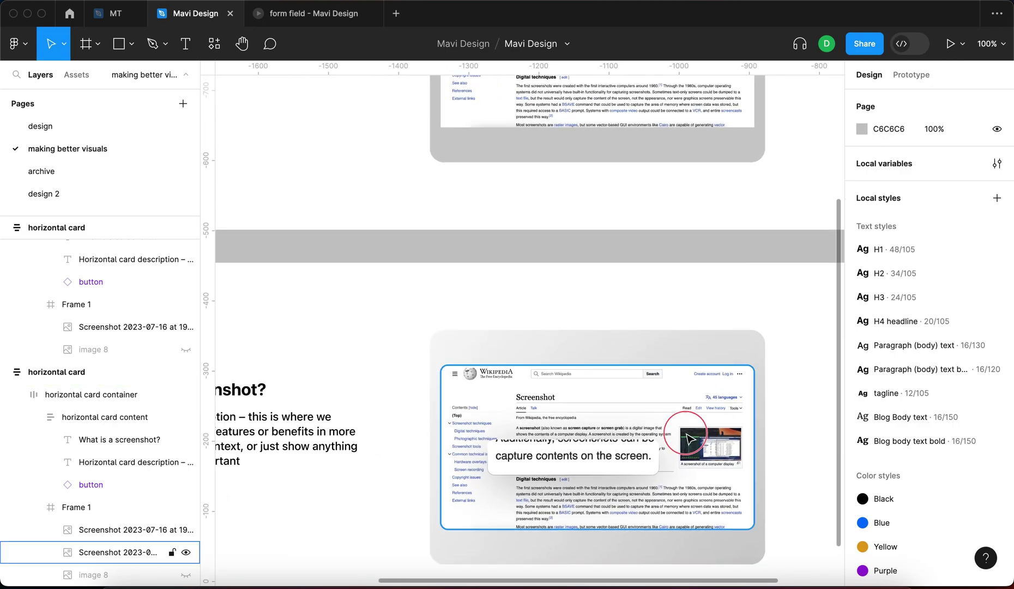
left_click(600, 470, "shift")
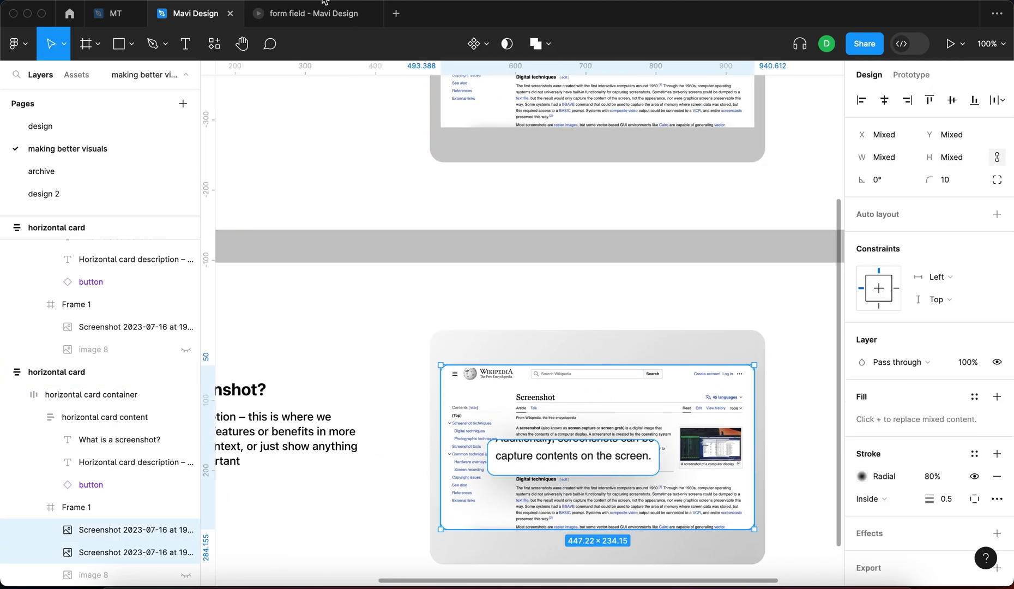
left_click(475, 11)
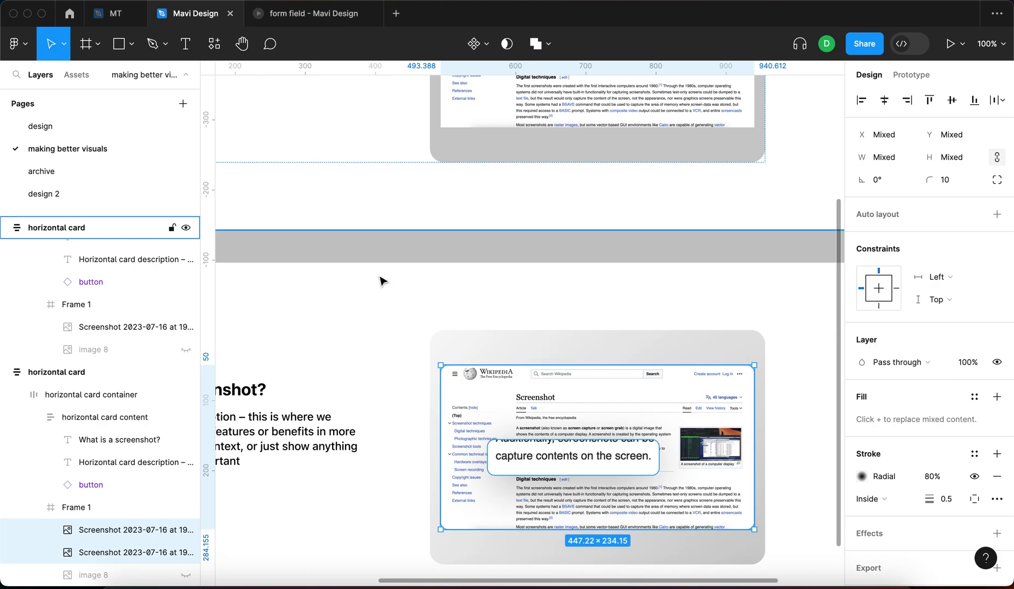
scroll(351, 285, "right", 3)
scroll(350, 285, "down", 2)
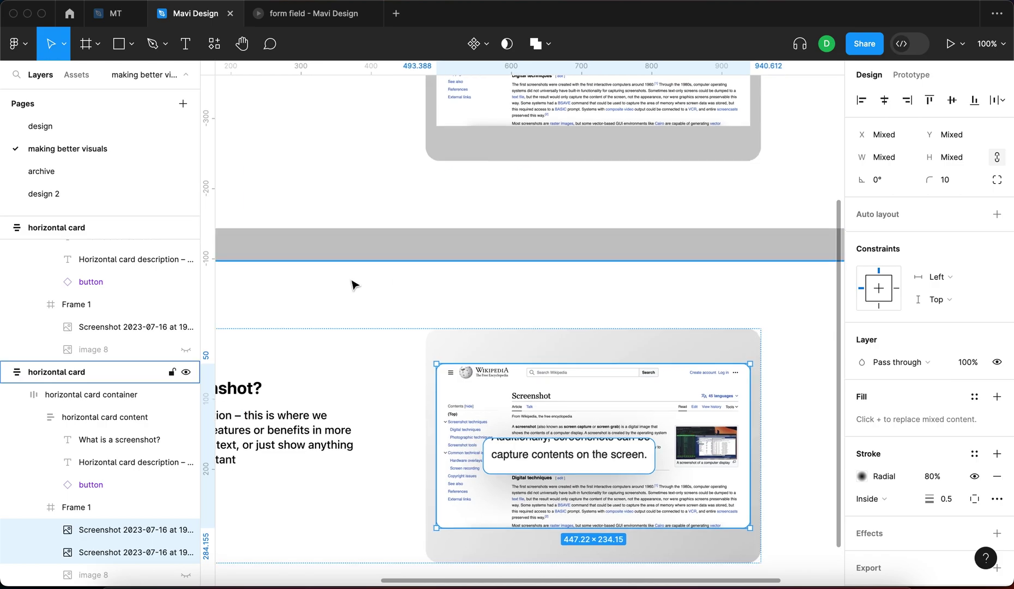
mouse_move(687, 264)
left_mouse_down()
mouse_move(673, 269)
mouse_move(715, 267)
mouse_move(673, 273)
left_mouse_up()
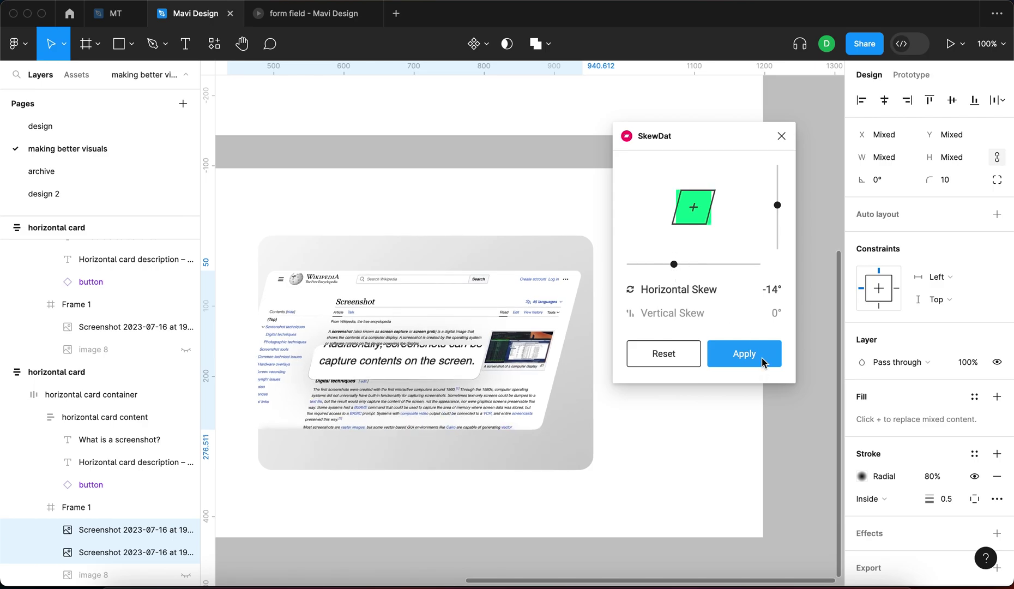
left_click(743, 353)
left_click_drag(460, 360, 439, 347)
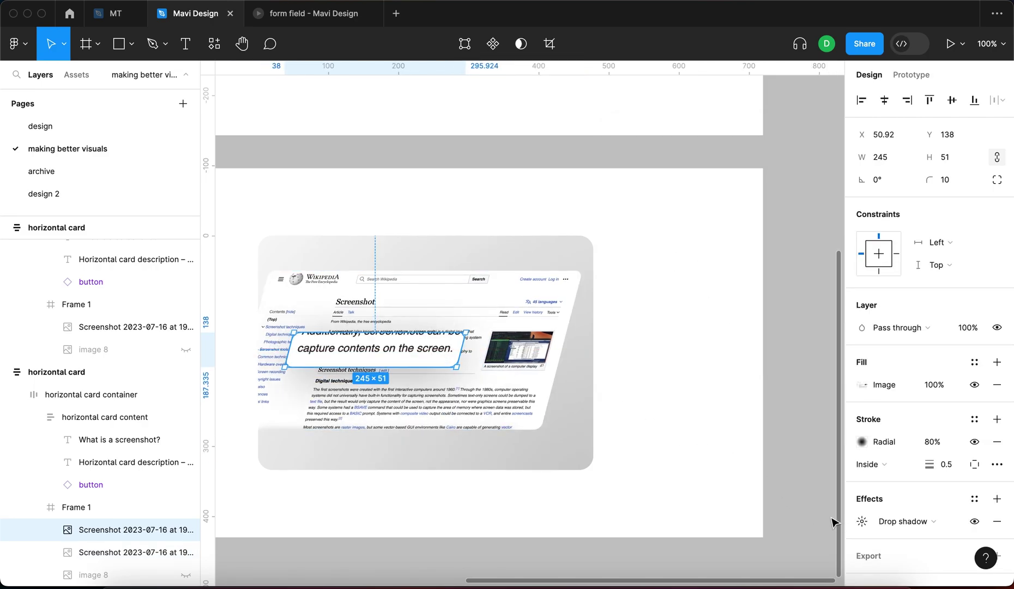
- Set the skewed text excerpt's drop shadow to X 20, Y 34 and blur 54
left_click(861, 521)
key("shift+Up")
key("shift+Up")
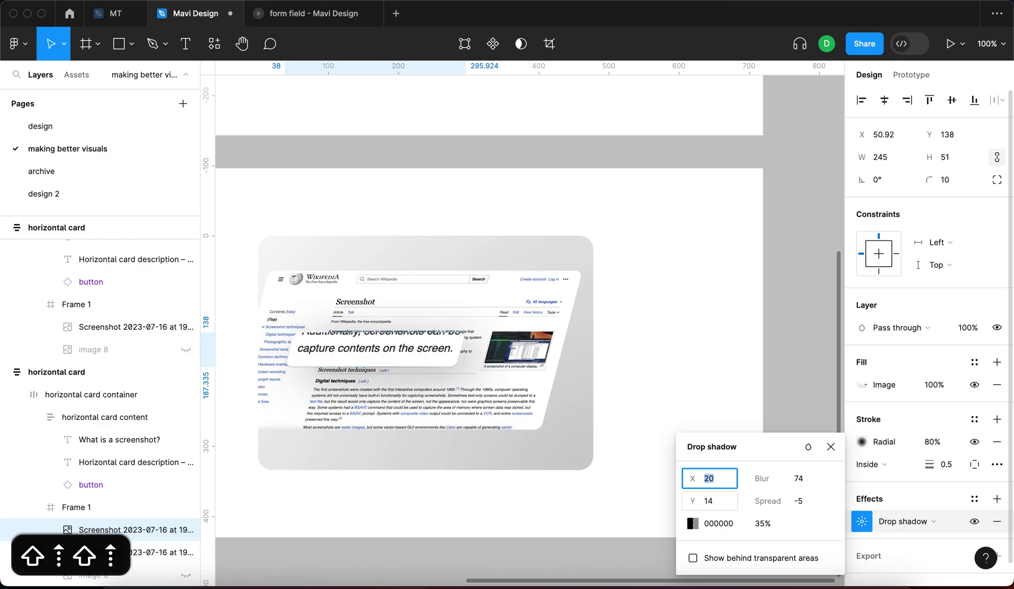
left_click(702, 501)
key("shift+Up")
key("shift+Up")
key("shift+Down")
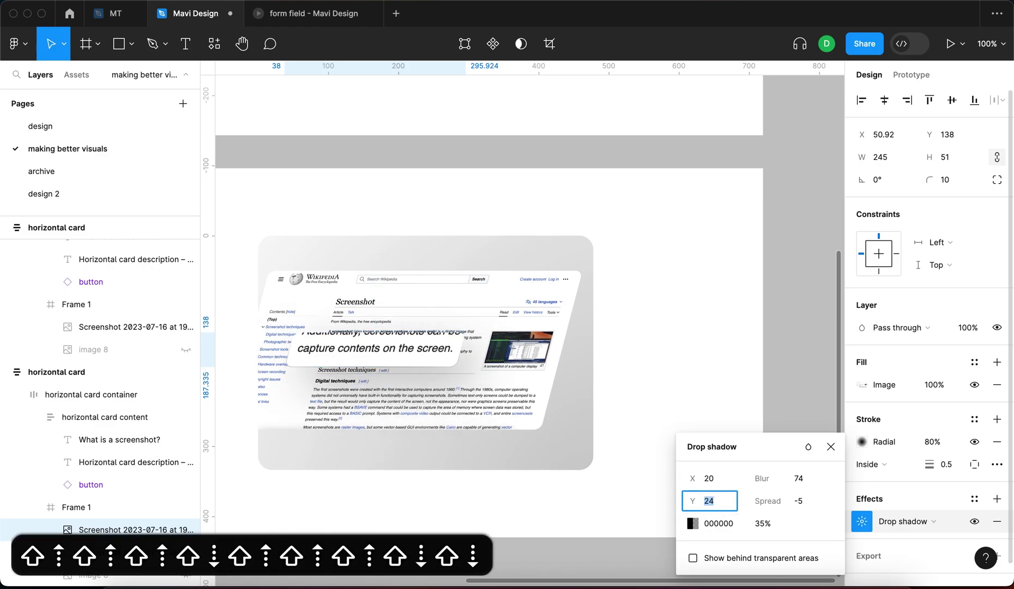
key("shift+Up")
left_click(799, 478)
key("shift+Down")
key("shift+Down")
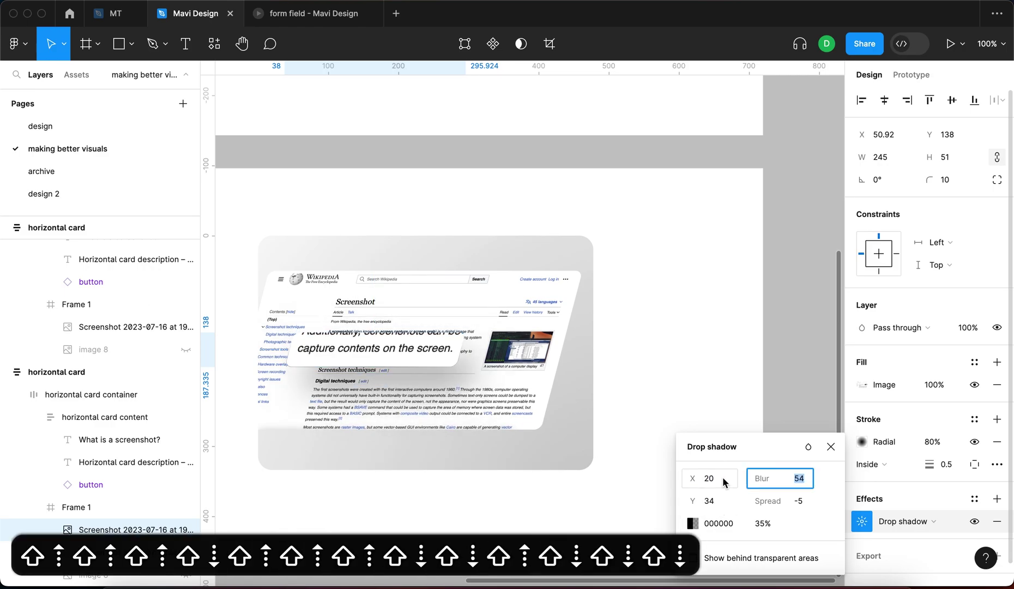
- Reduce the excerpt's drop shadow offset to X 10 and Y 24
left_click(723, 480)
key("shift+Down")
key("shift+Down")
key("shift+Up")
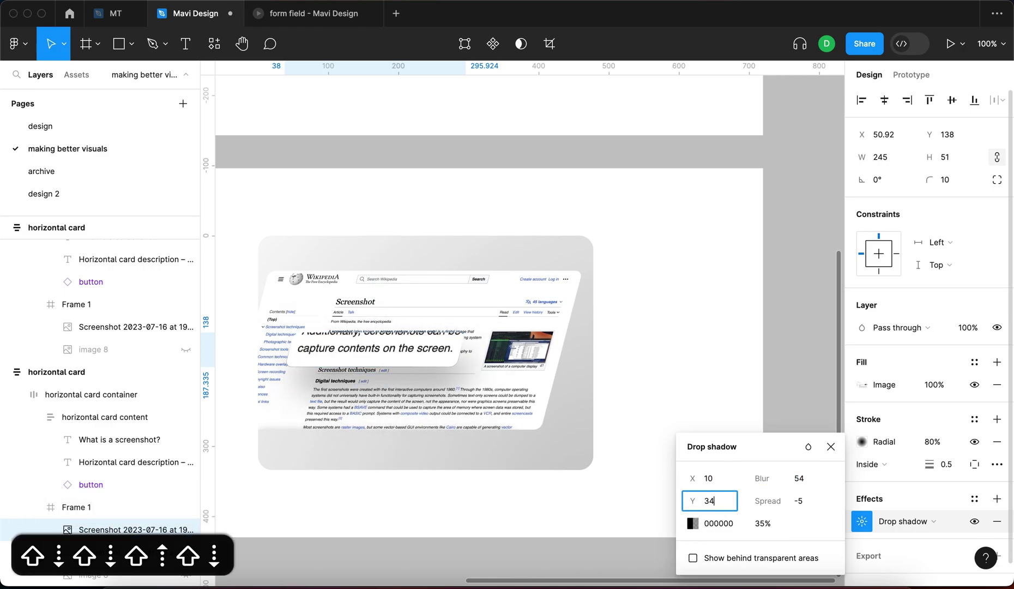
key("shift+Up")
key("shift+Down")
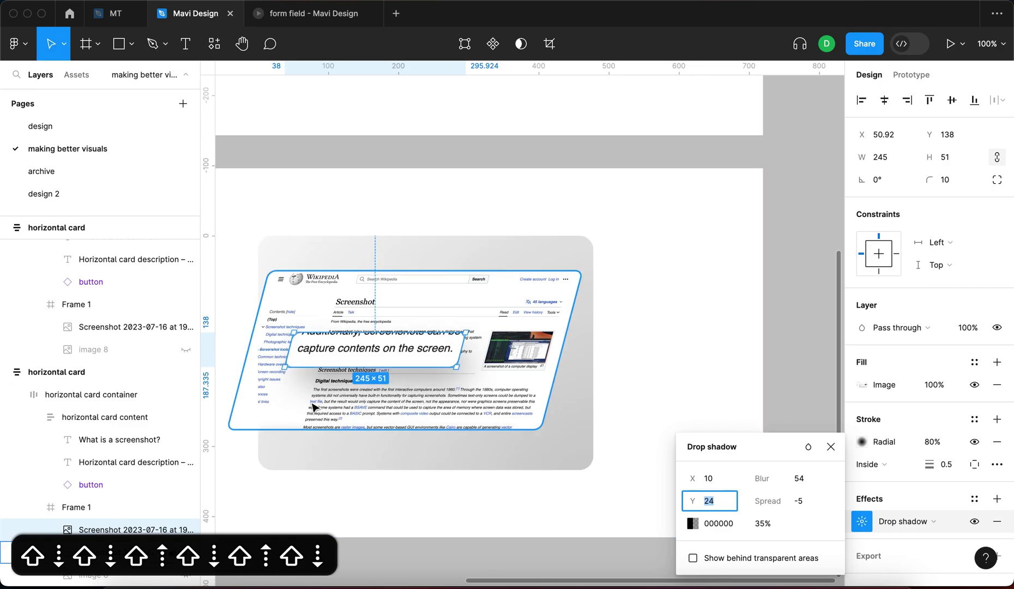
key("Return")
- Nudge the text excerpt down over the screenshot to Y 143
scroll(313, 382, "down", 3)
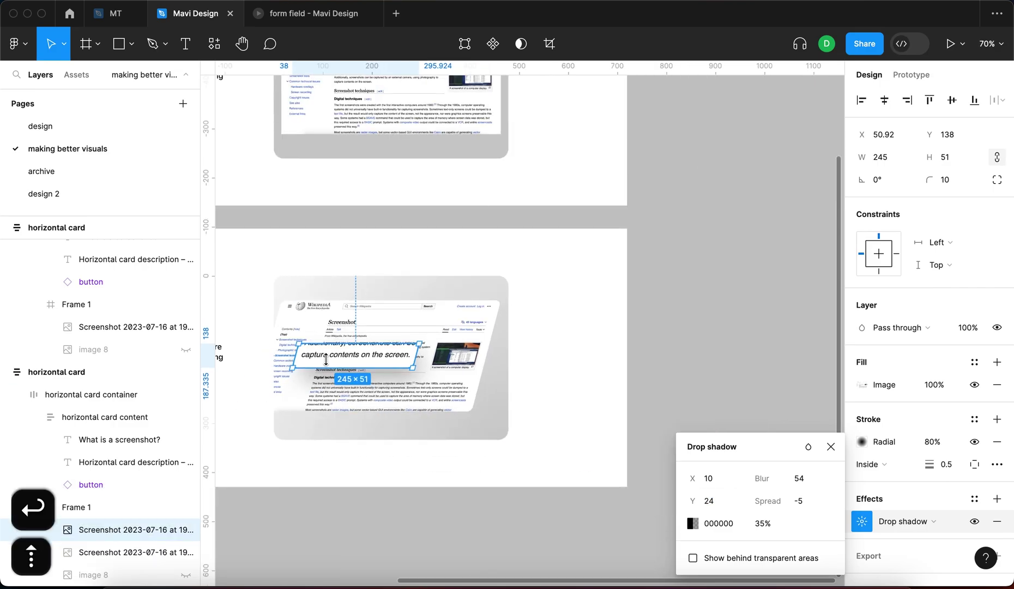
scroll(330, 361, "down", 7)
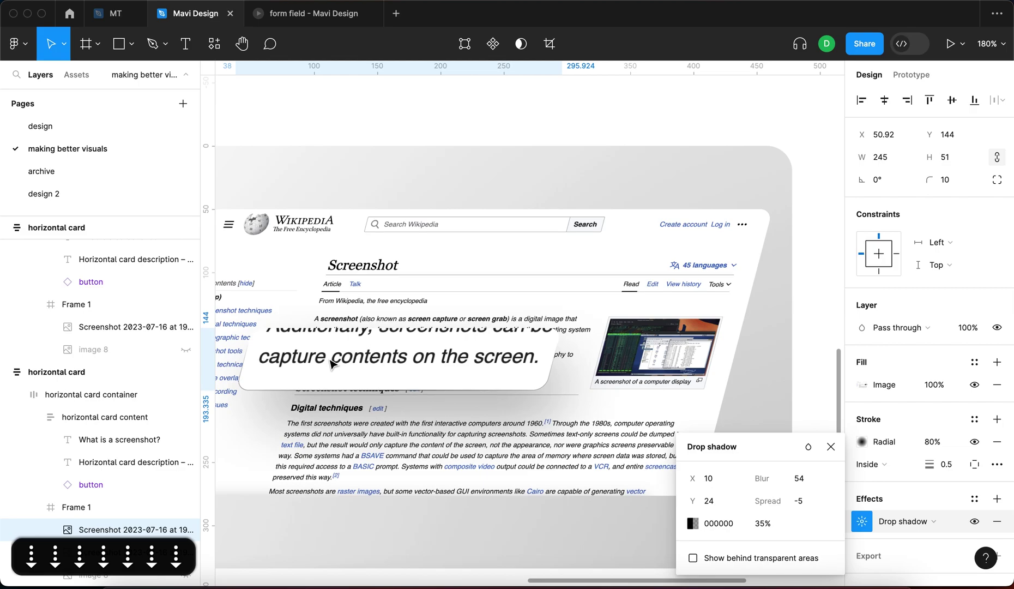
scroll(330, 361, "down", 5)
left_click(471, 486)
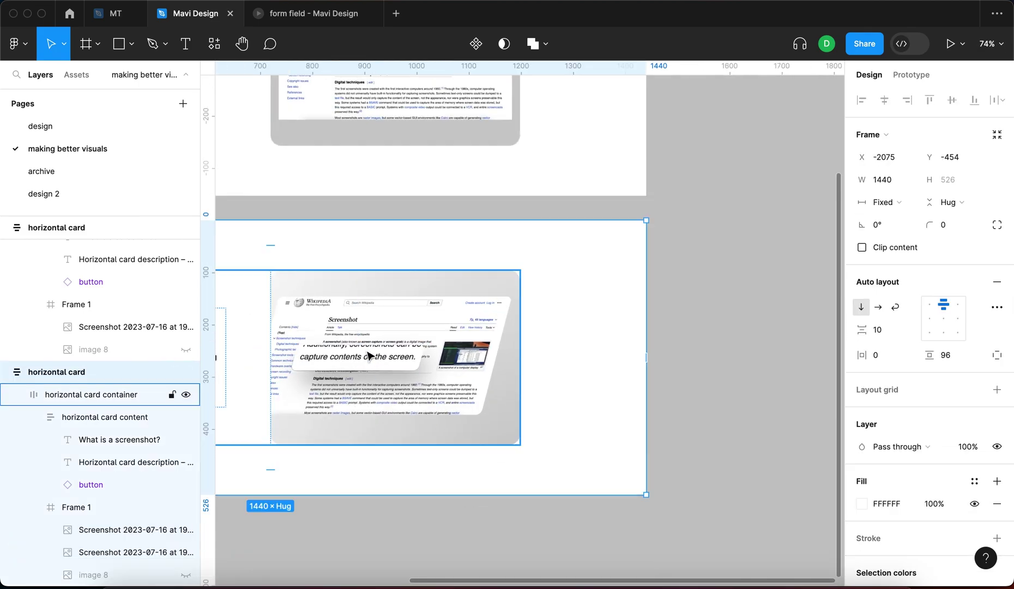
- Crop the excerpt image from above and below to the single line "capture contents on the screen.", about 36 px high
left_click(368, 356, "super")
scroll(368, 356, "up", 5)
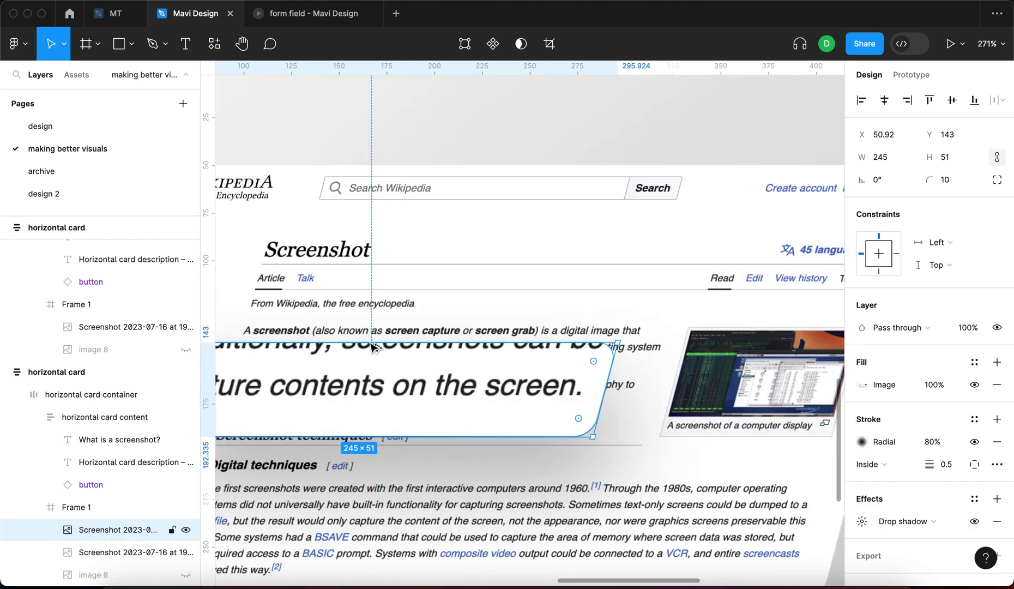
double_click(368, 340)
left_click_drag(383, 344, 381, 356)
key("Return")
double_click(368, 404)
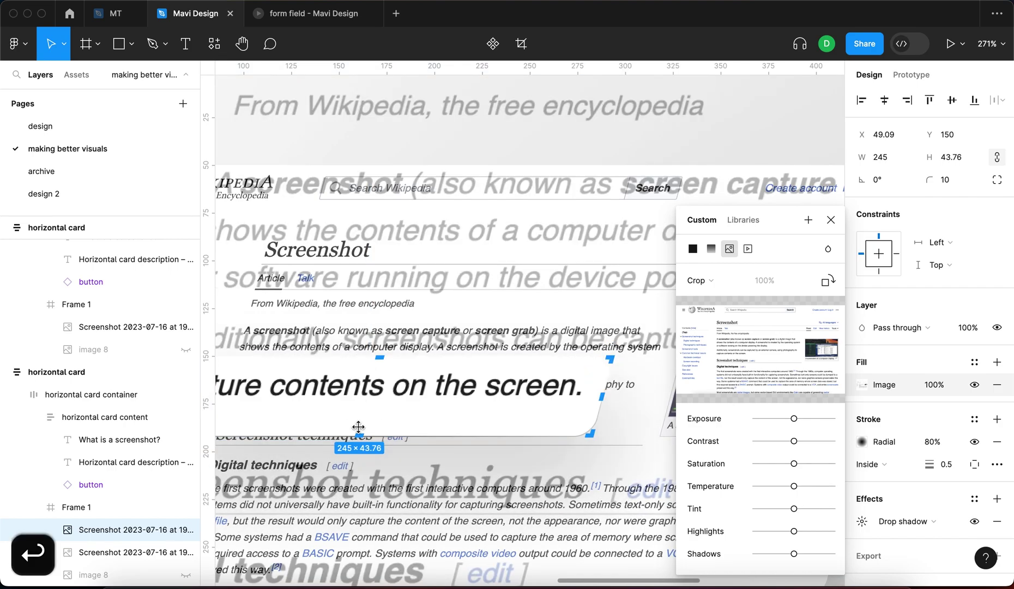
left_click_drag(358, 433, 367, 421)
key("Return")
scroll(413, 371, "down", 10)
key("Escape")
- Rotate the lower card's screenshot and text excerpt together to -15° and shift them right so they run past the frame's edge
scroll(428, 394, "up", 5)
left_click(450, 343, "super")
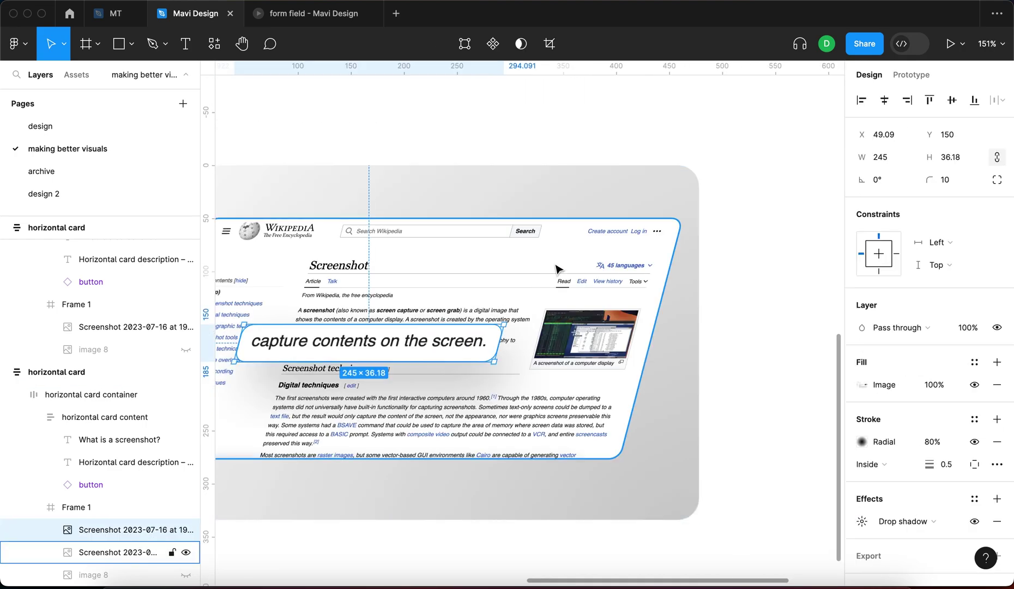
left_click(554, 264, "shift")
scroll(529, 277, "down", 3)
left_click_drag(530, 277, 564, 277)
left_click_drag(672, 219, 698, 263)
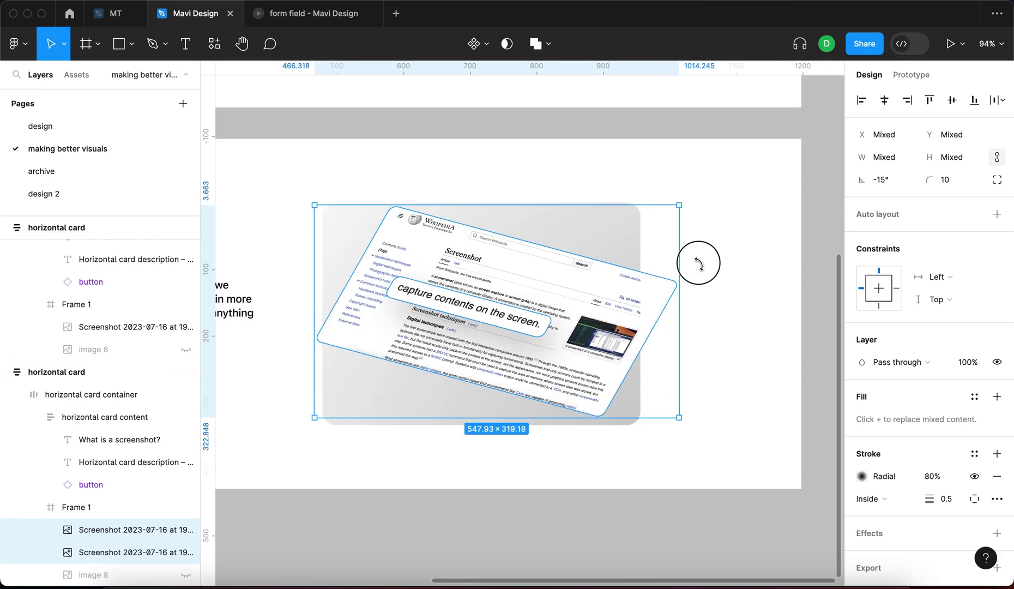
left_click_drag(573, 285, 594, 286)
scroll(598, 279, "down", 4)
left_click(584, 461)
left_click(584, 466)
- Duplicate the tilted screenshot in the lower card and remove the copy's image fill
scroll(612, 319, "up", 10)
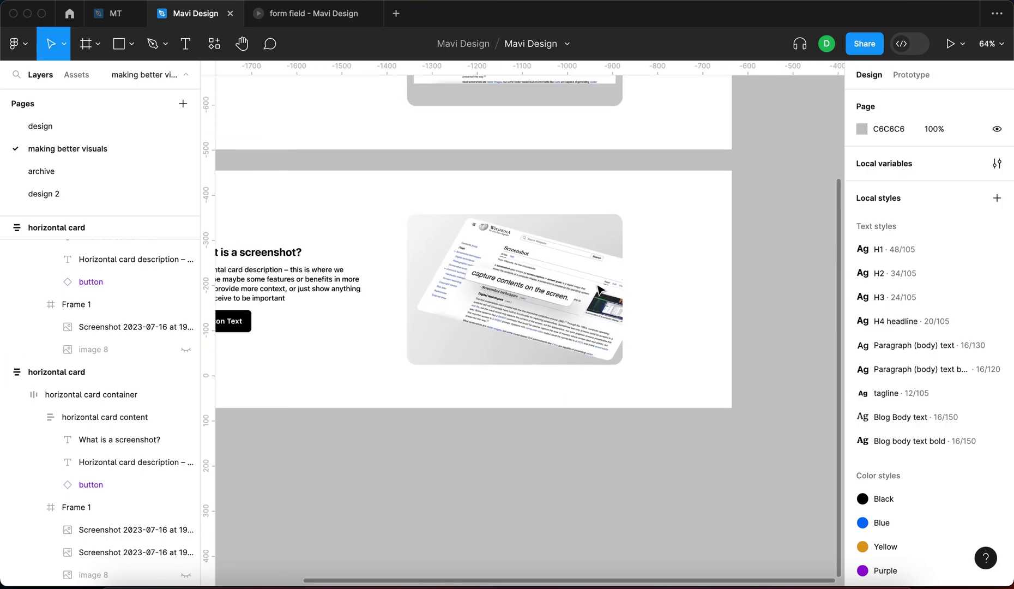
left_click(582, 274)
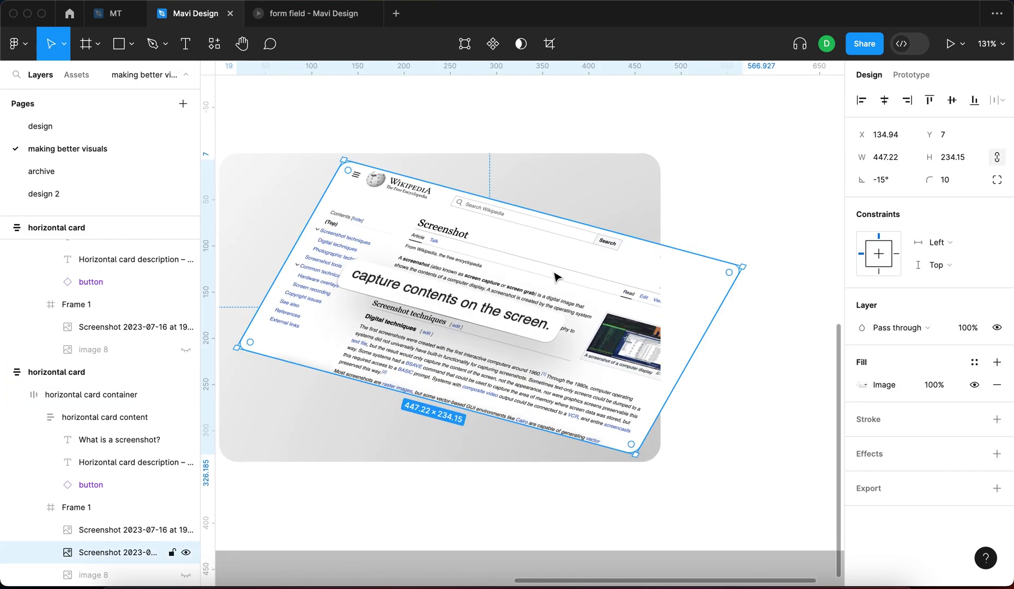
key("super+d")
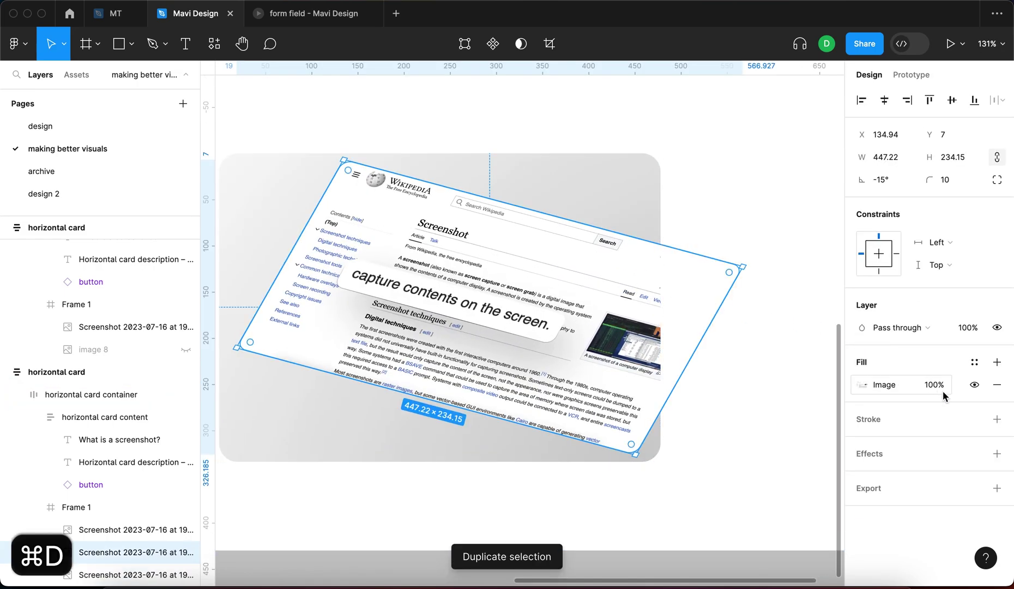
left_click(996, 384)
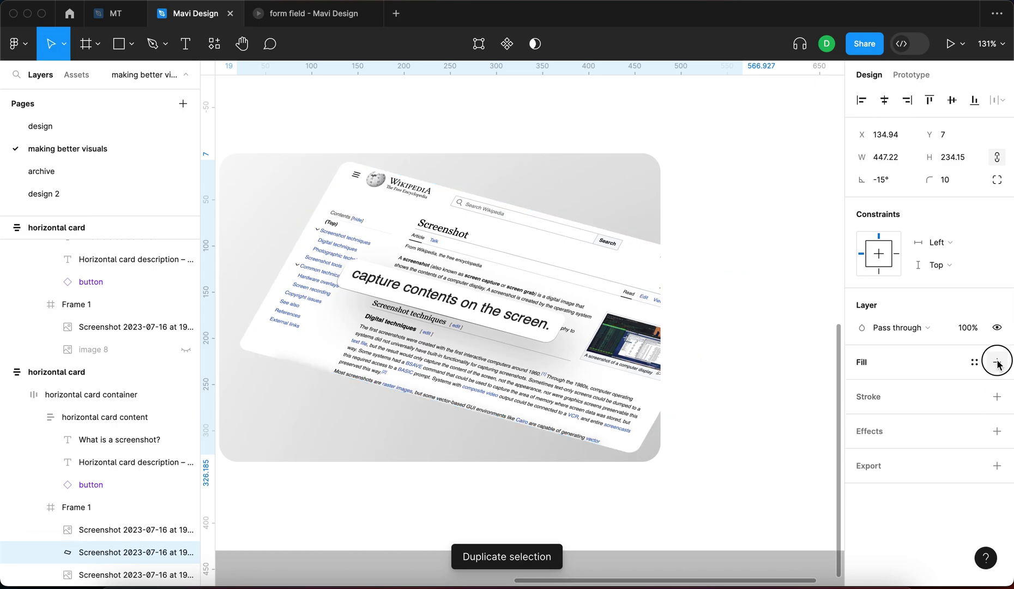
- Give the duplicated tilted shape a solid black fill (000000) at 10% opacity
left_click(996, 362)
type("0")
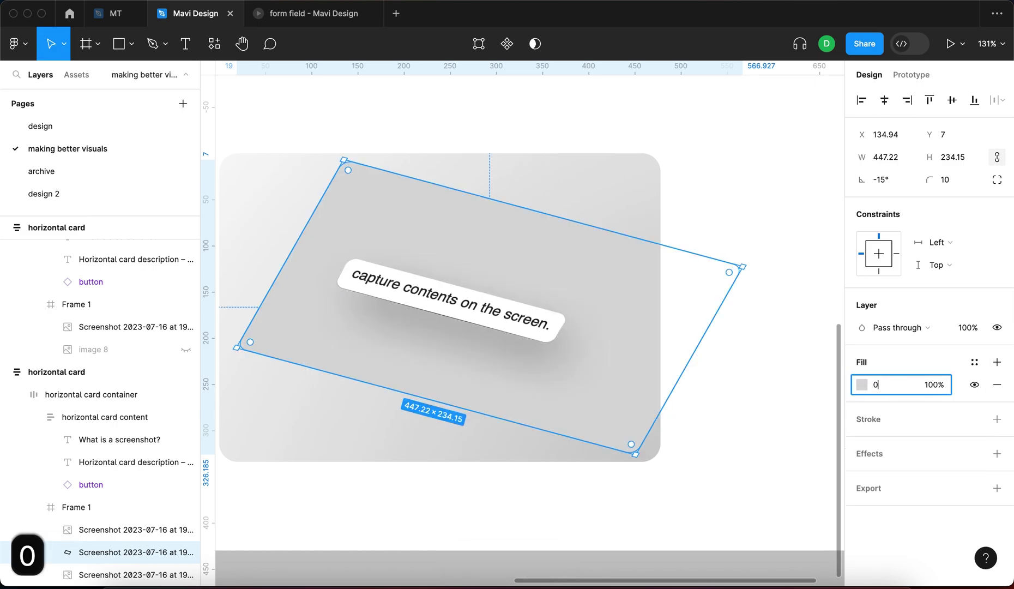
key("Return")
left_click(935, 383)
type("10")
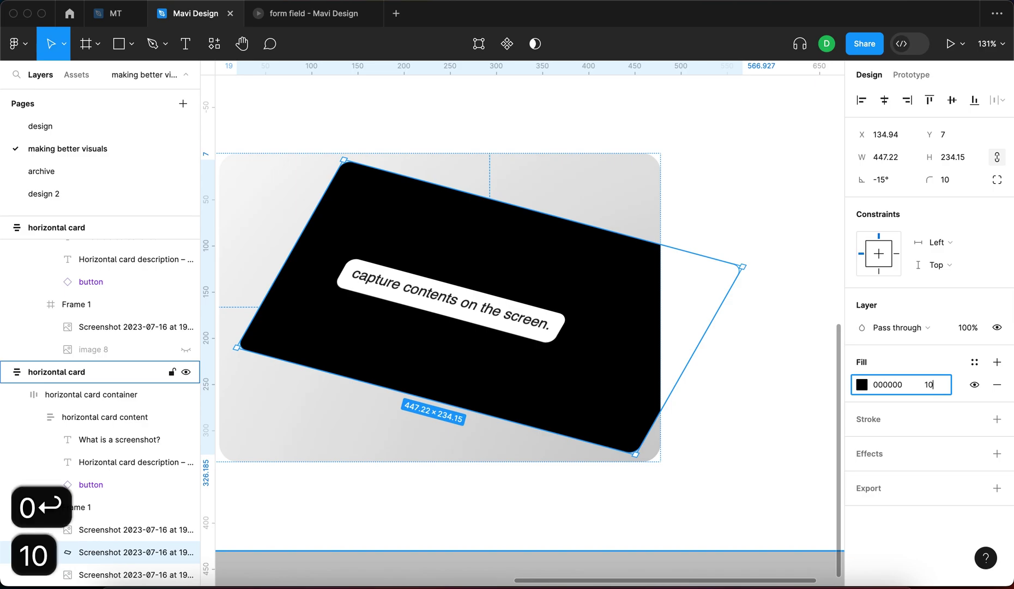
key("Return")
left_click(561, 258)
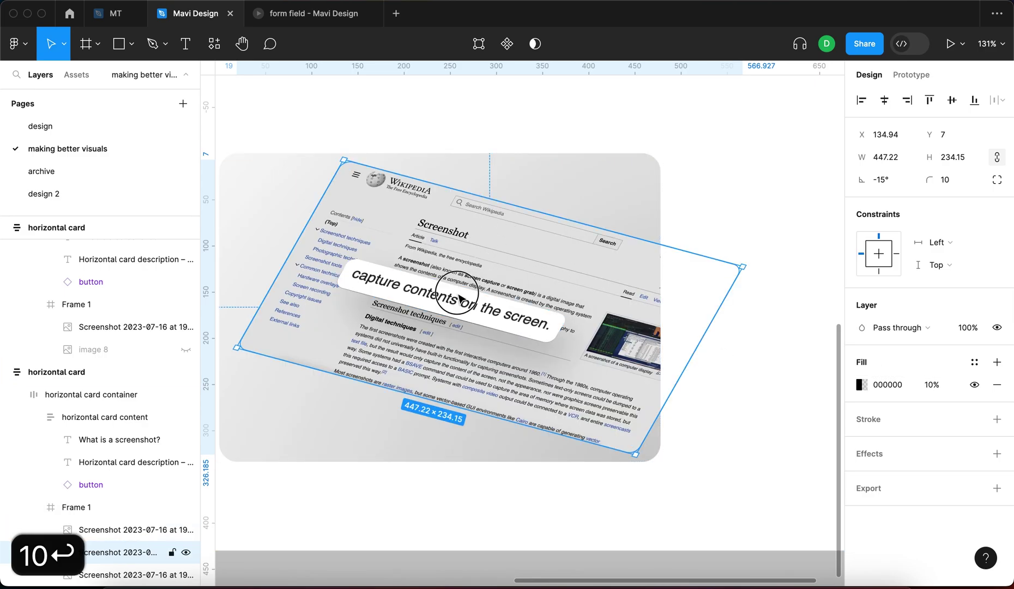
- Move the translucent black shape to the lower card visual's bottom-left area, at X 9.94 and Y 228
left_click_drag(459, 299, 346, 409)
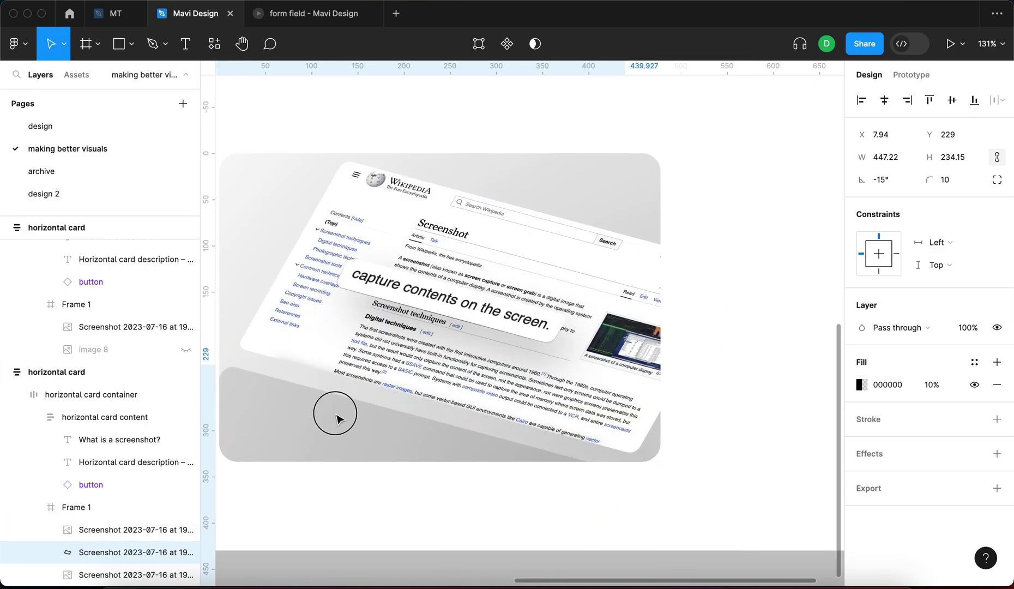
scroll(338, 415, "down", 5)
scroll(360, 386, "down", 2)
scroll(385, 353, "up", 5)
key("Up")
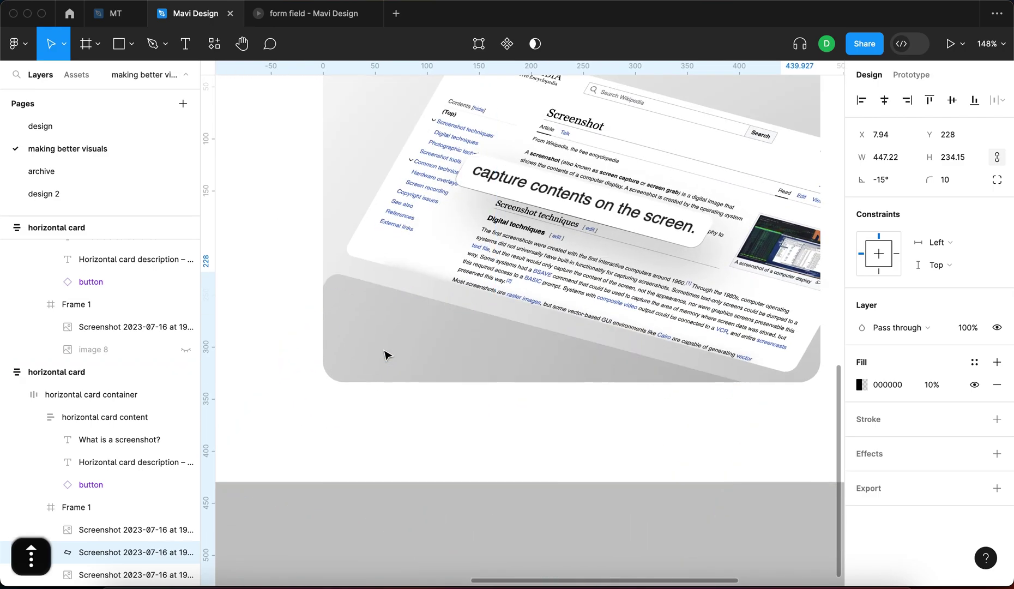
key("Right")
key("Right")
- Set the black shape's fill opacity to 7%
left_click(930, 384)
key("Down")
key("Down")
key("Down")
key("Down")
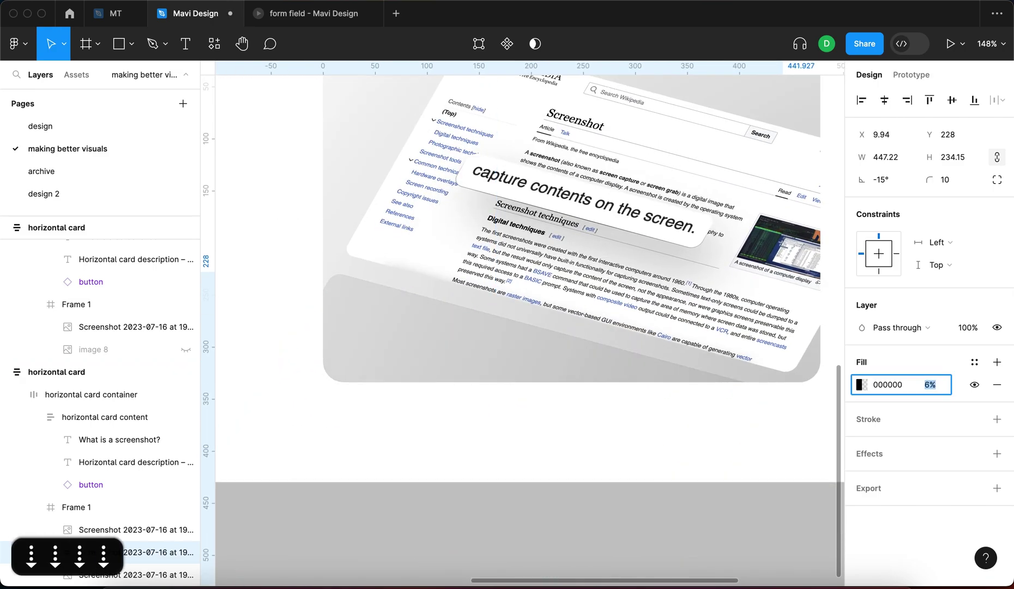
key("Up")
key("Up")
key("Up")
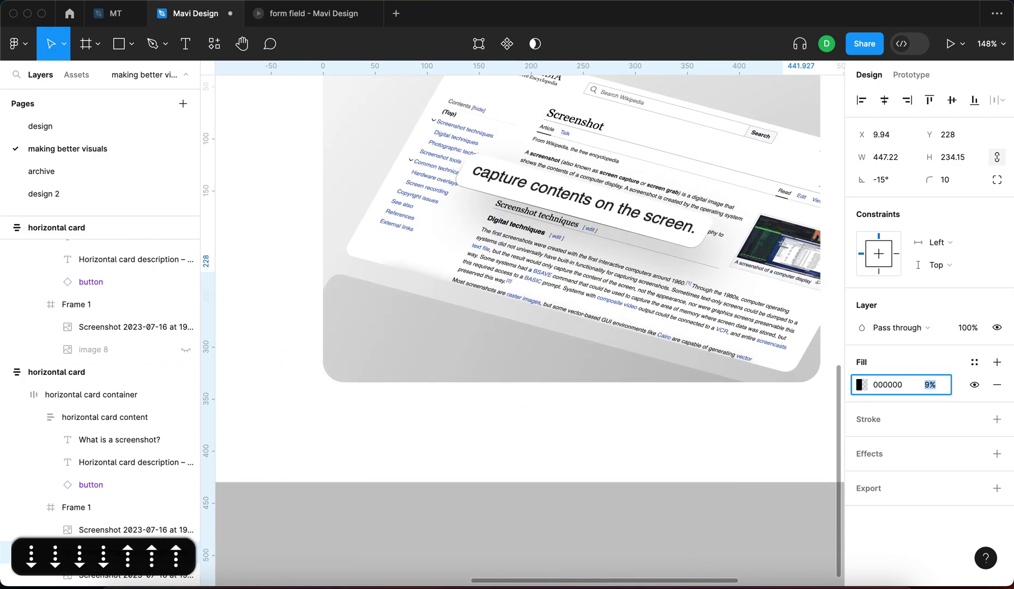
key("Up")
key("Down")
key("Down")
key("Down")
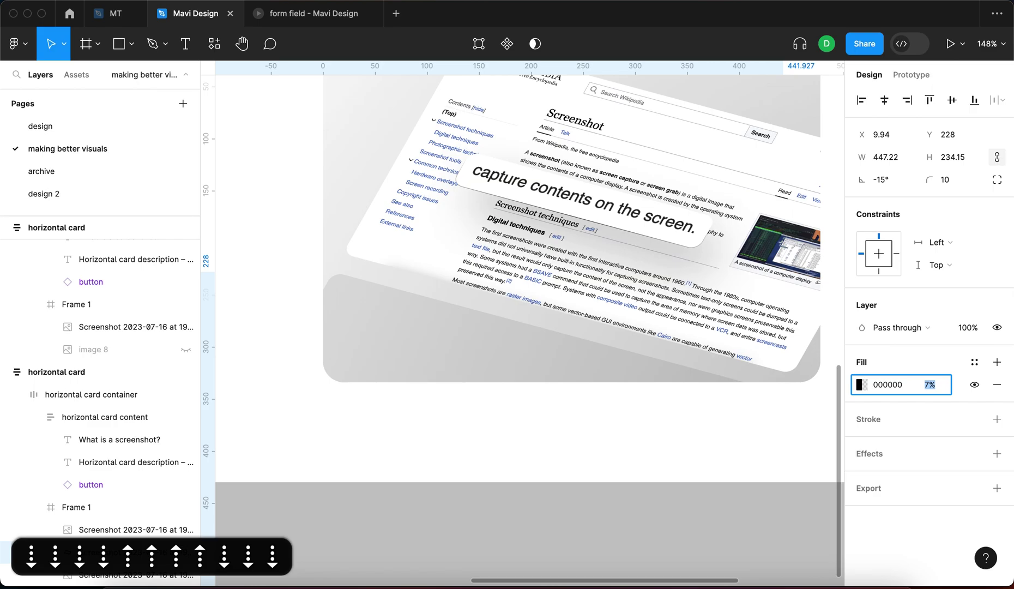
key("Return")
- Change the black shape's fill from solid to a radial gradient
scroll(719, 335, "down", 5)
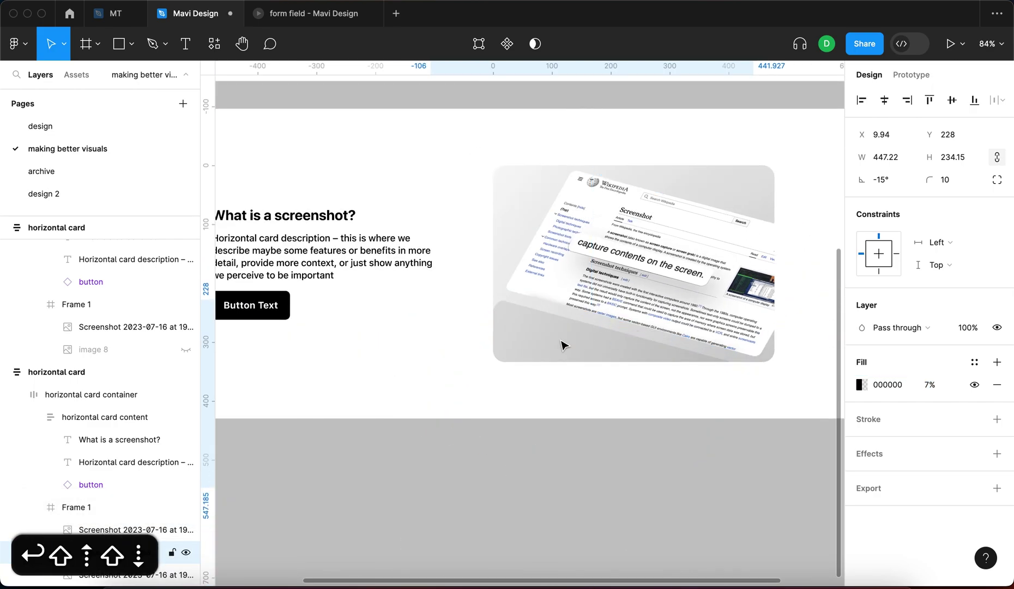
scroll(534, 343, "down", 3)
scroll(568, 389, "up", 5)
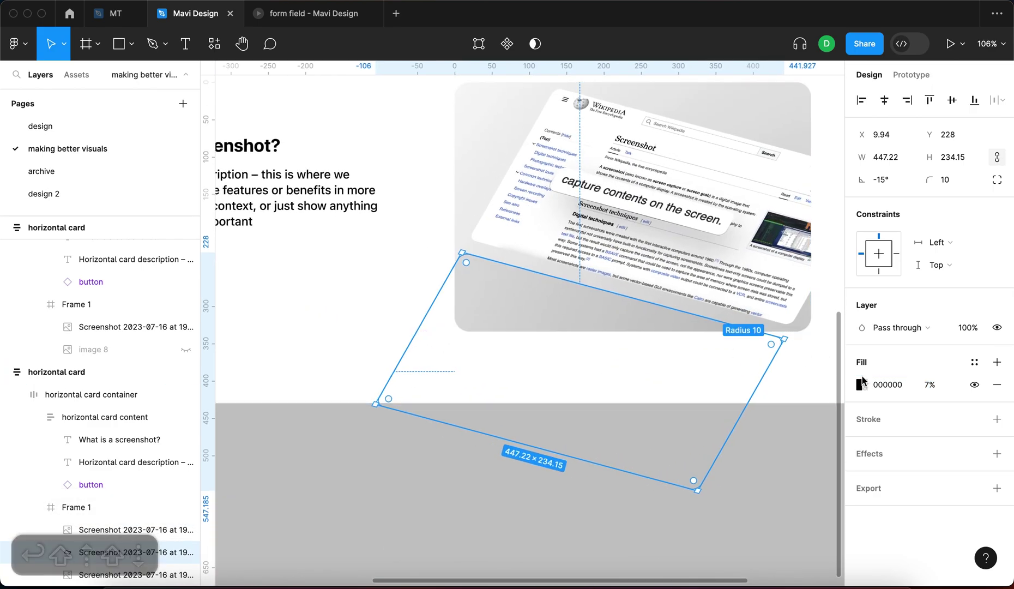
left_click(862, 383)
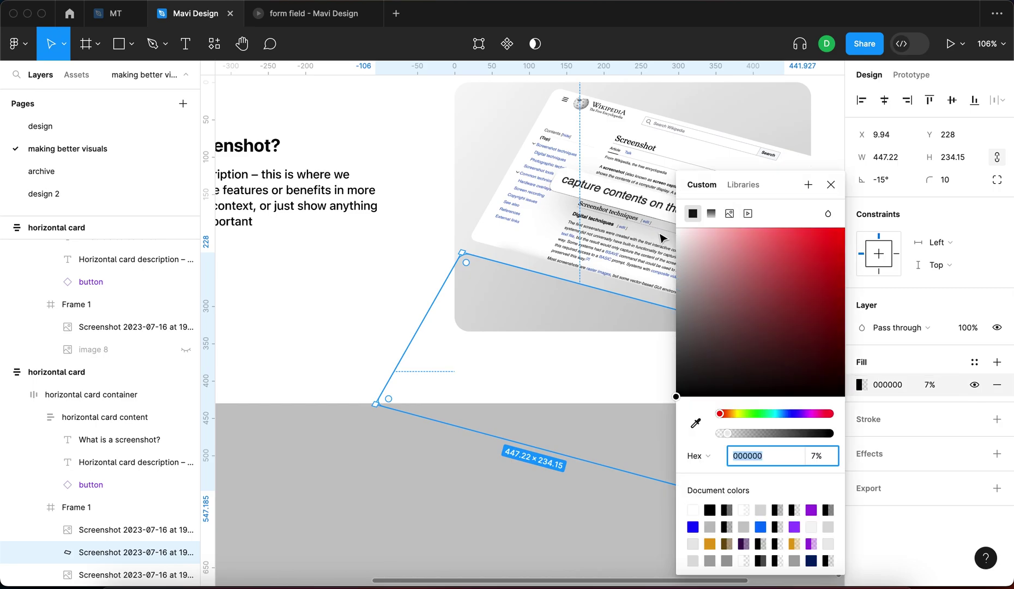
left_click(711, 213)
left_click(699, 166)
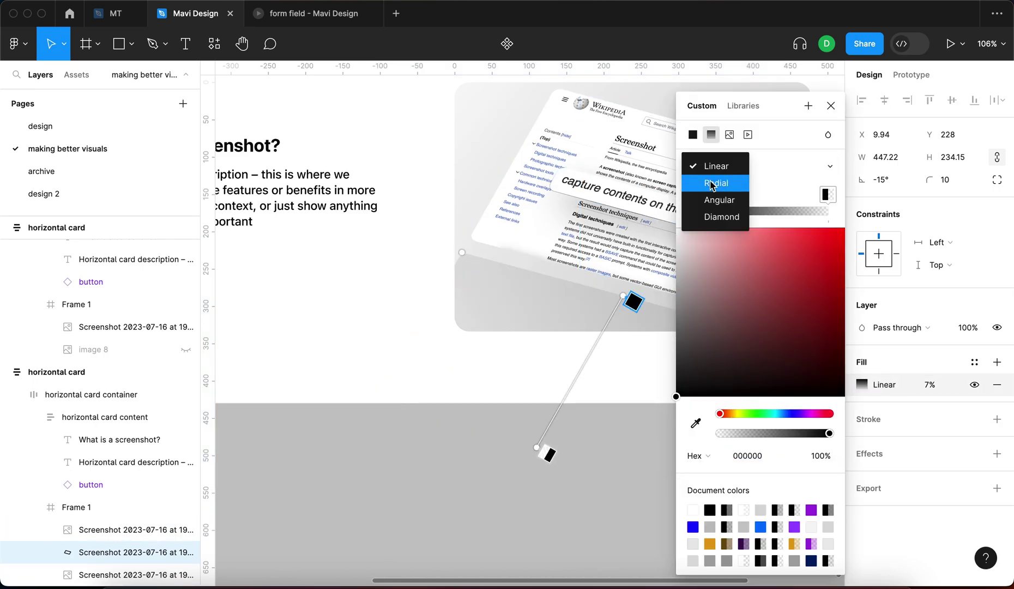
left_click(719, 183)
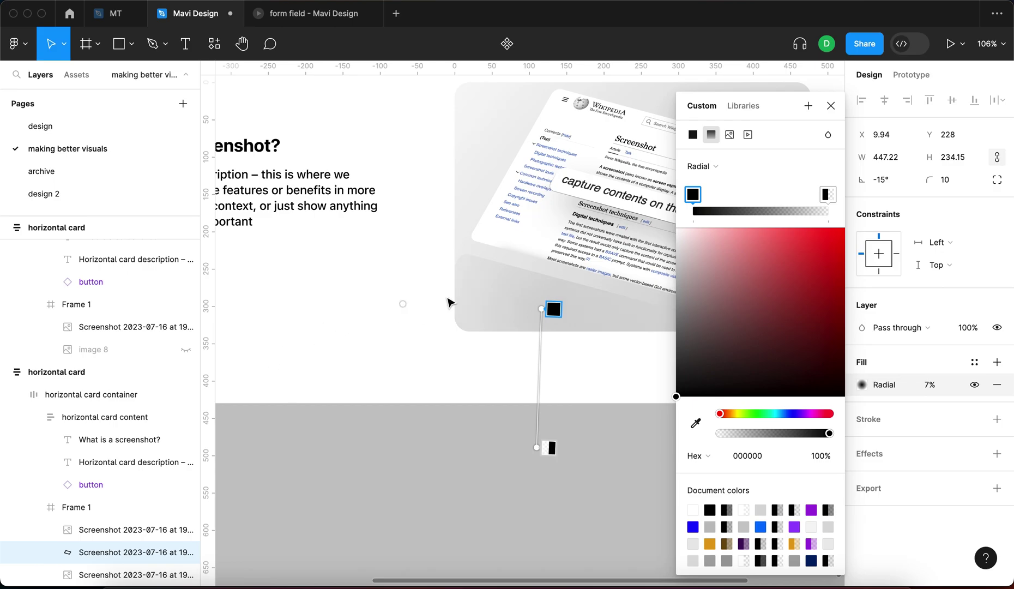
- Shift the radial gradient's center up to the screenshot's lower edge, adjust its width and end point, and deselect the shape
left_click_drag(559, 290, 565, 281)
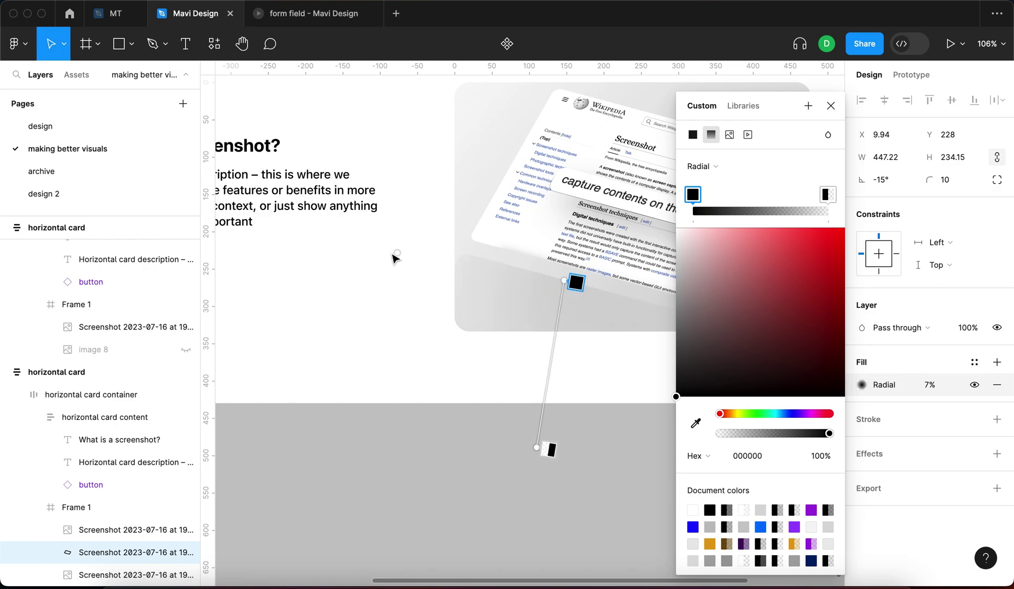
left_click_drag(395, 258, 415, 257)
mouse_move(535, 447)
left_mouse_down()
mouse_move(526, 441)
mouse_move(553, 455)
left_mouse_up()
left_click(828, 106)
left_click(657, 499)
- Try a copy of the radial-gradient shape over the visual's upper right corner, and delete it
scroll(657, 496, "down", 3)
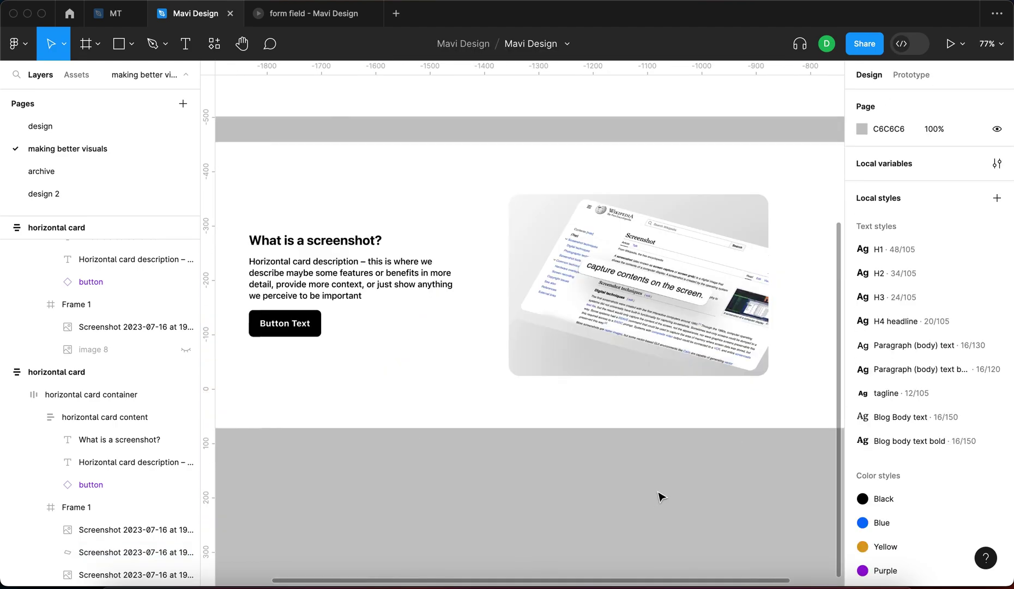
scroll(657, 495, "right", 2)
left_click_drag(500, 373, 607, 217)
key("shift+Up")
key("shift+Up")
key("shift+Up")
key("shift+Up")
key("shift+Up")
key("shift+Up")
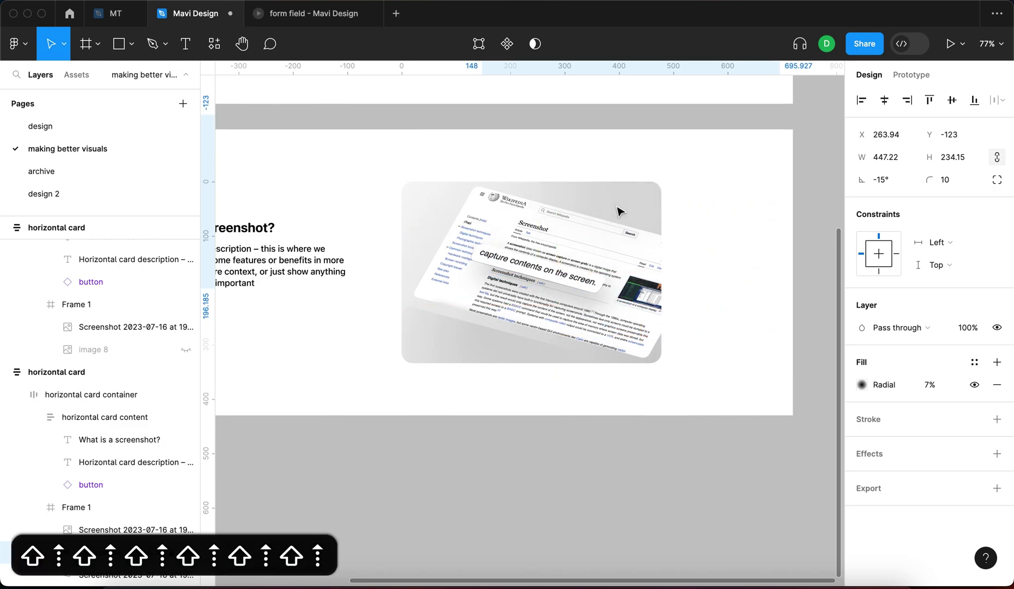
key("BackSpace")
- Compare the plain gray card visual with the improved tilted-screenshot version below it
scroll(724, 498, "down", 5)
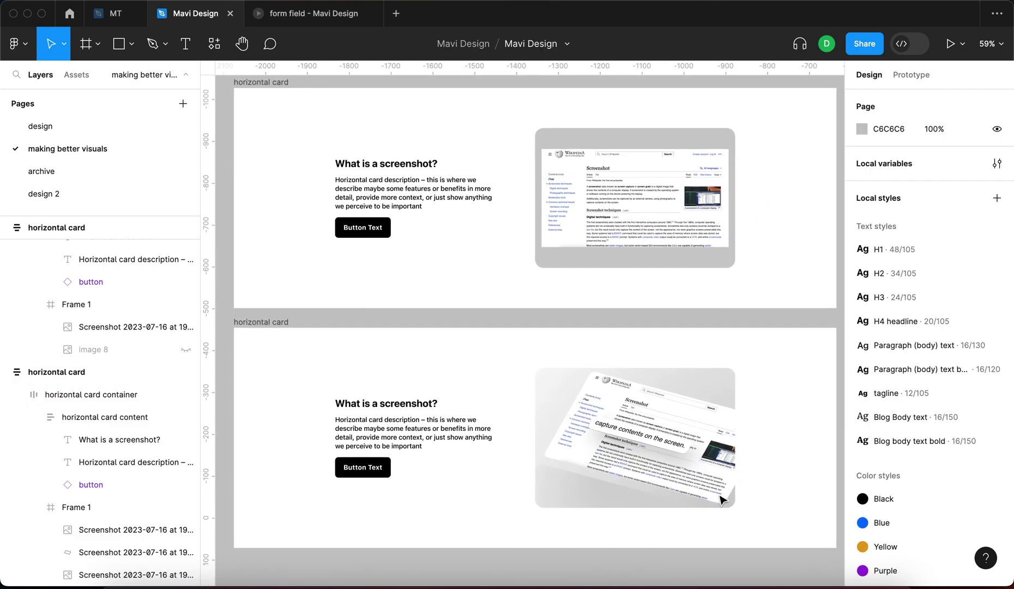
scroll(654, 248, "up", 6)
scroll(654, 249, "up", 1)
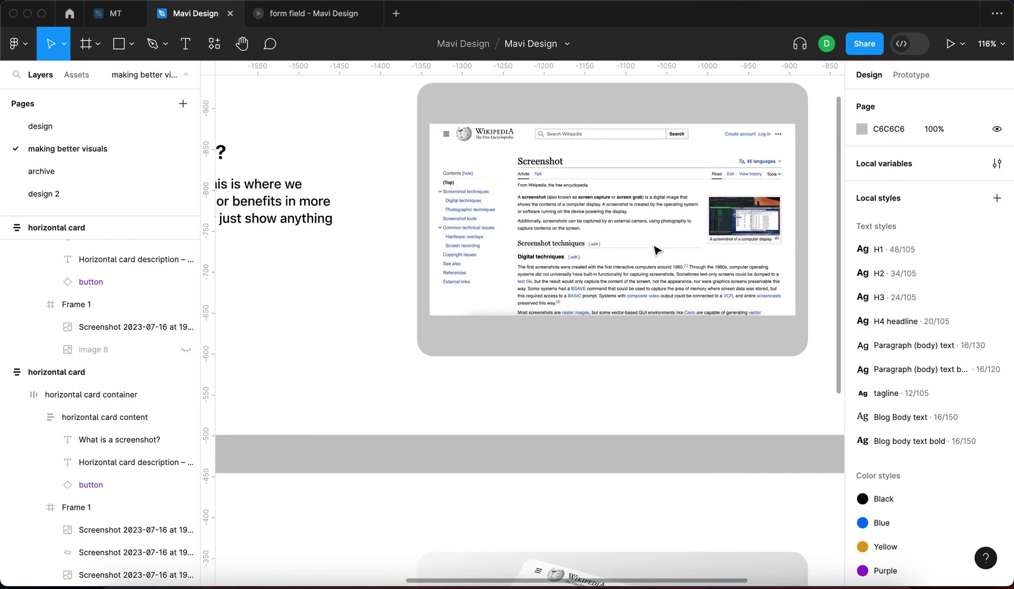
scroll(654, 249, "down", 2)
scroll(648, 256, "down", 3)
scroll(643, 492, "down", 1)
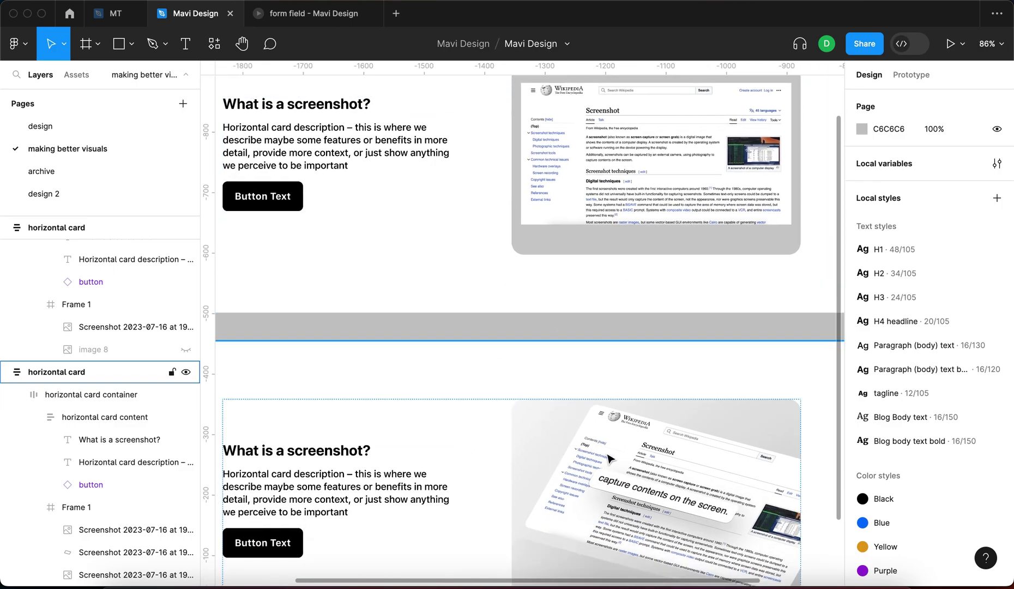
scroll(611, 461, "down", 2)
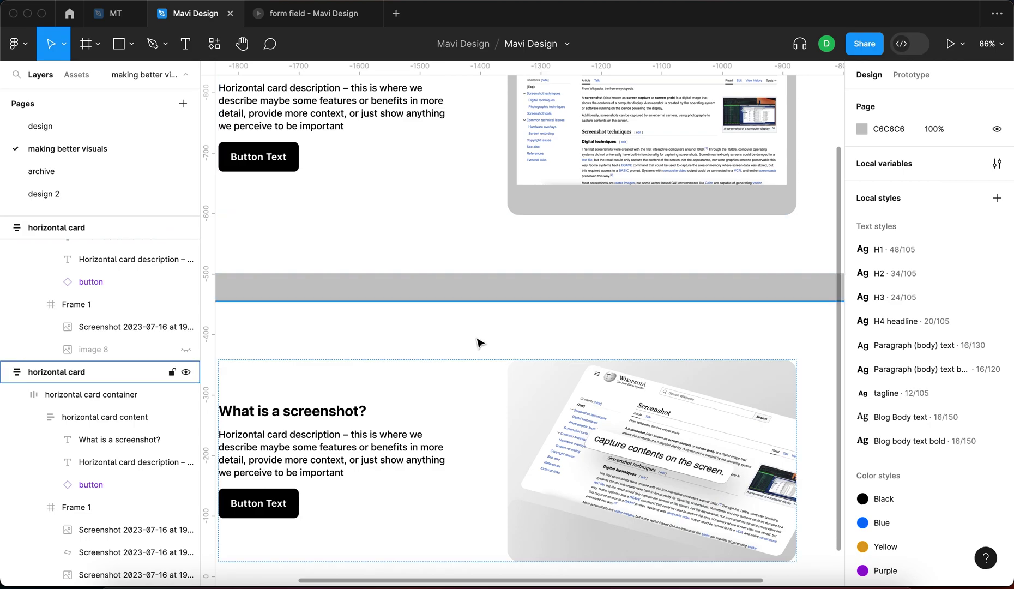
scroll(477, 343, "down", 3)
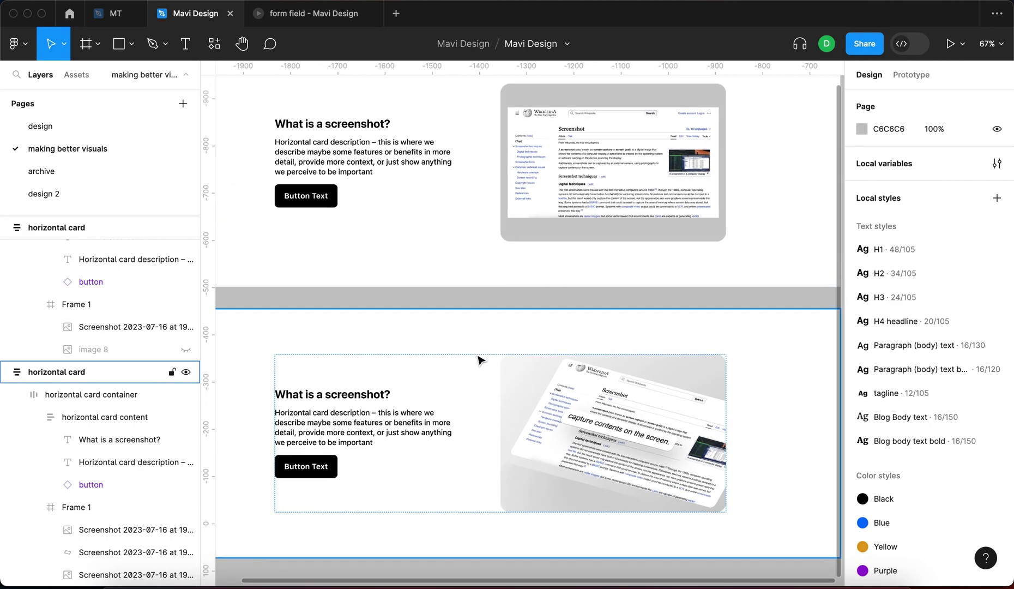
scroll(598, 446, "down", 1)
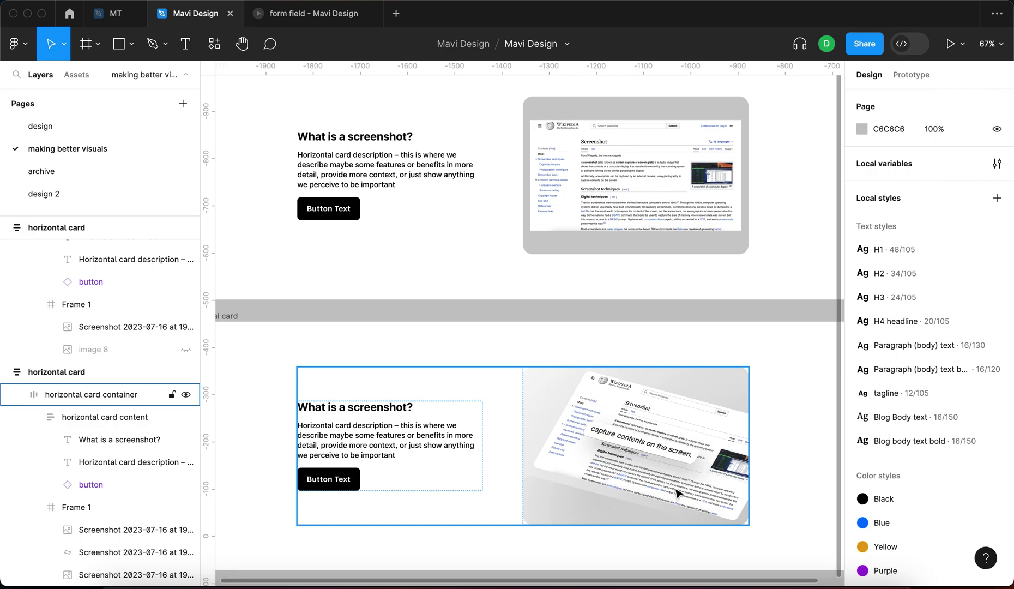
left_click(787, 448)
scroll(746, 384, "down", 3)
scroll(747, 384, "right", 1)
left_click(751, 543)
scroll(747, 541, "up", 3)
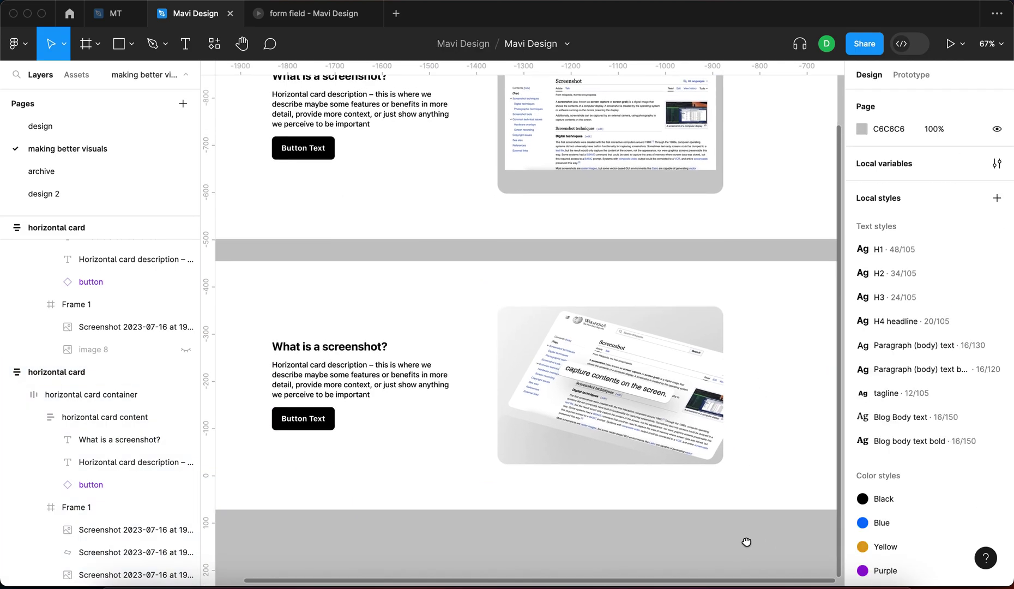
- Set the radial background fill of the lower card's visual frame to 10% opacity
left_click(708, 504, "super")
left_click(934, 430)
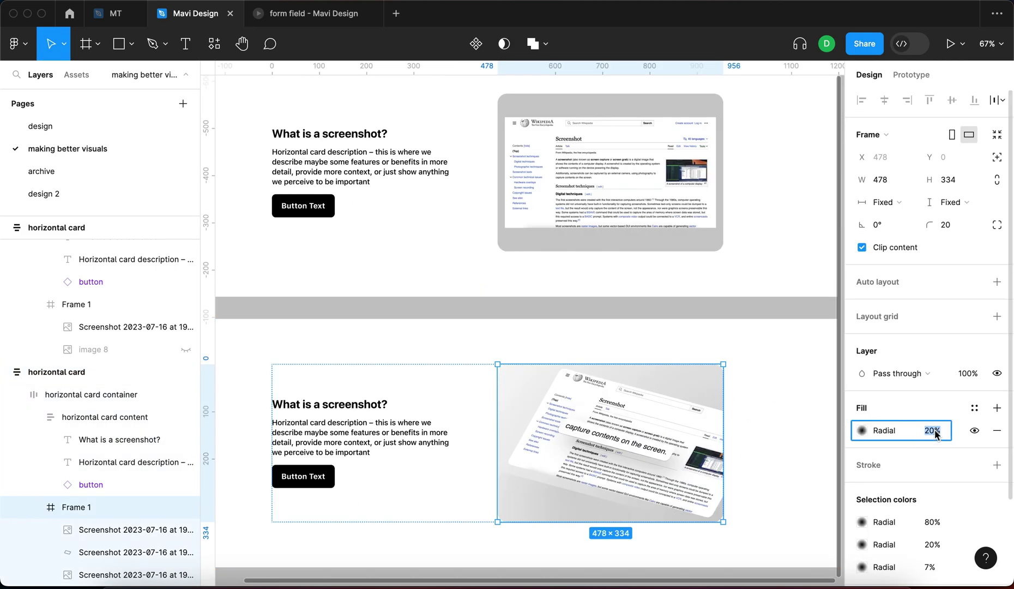
key("shift+Up")
key("shift+Up")
key("shift+Down")
key("shift+Down")
key("shift+Down")
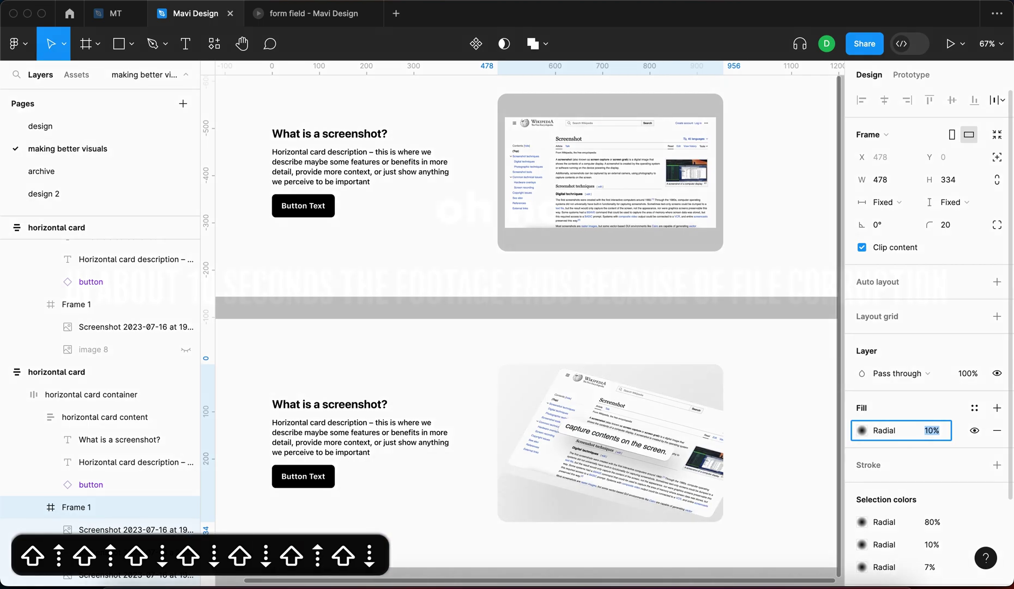